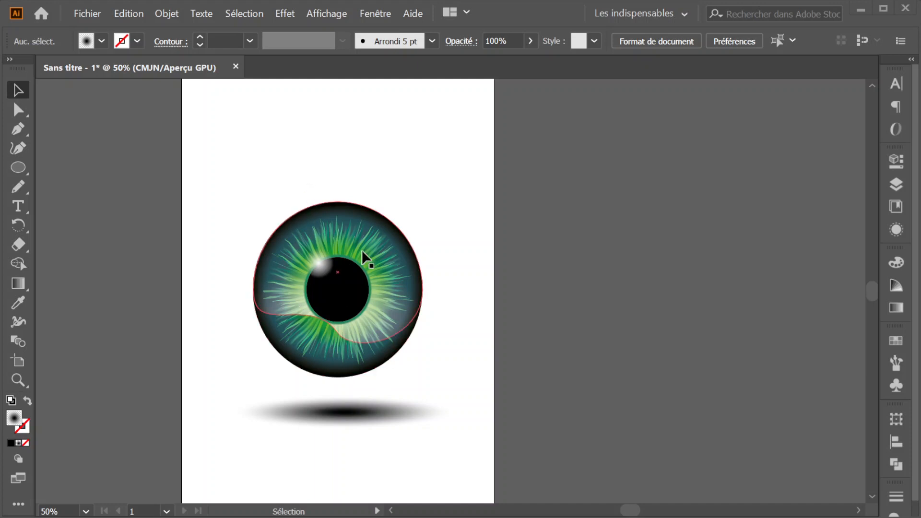
- Examine the finished green eye illustration up close and as a whole
scroll(317, 297, "up", 1)
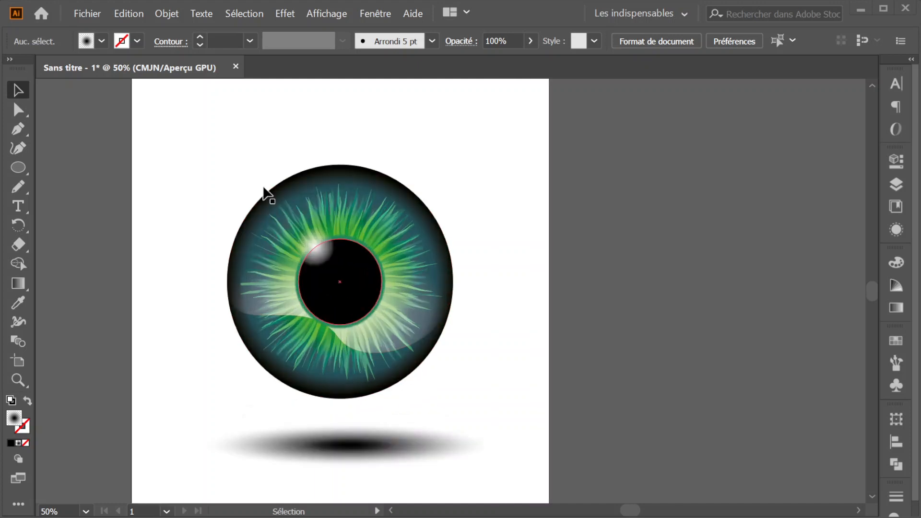
scroll(276, 259, "up", 2)
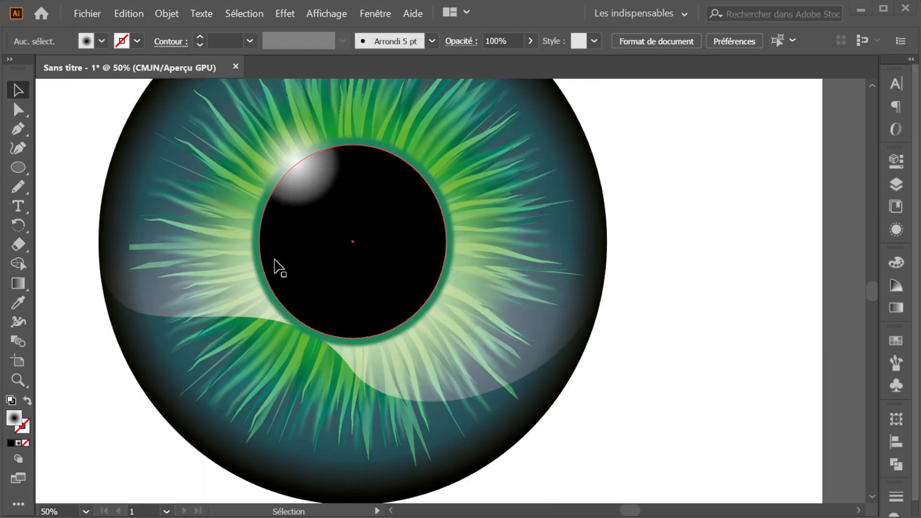
scroll(276, 259, "up", 7)
scroll(275, 259, "down", 2)
scroll(275, 259, "down", 3)
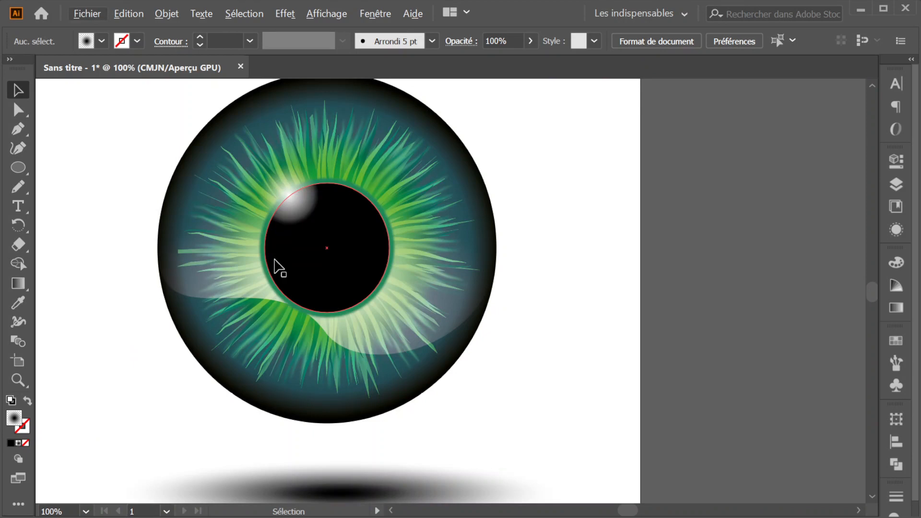
scroll(275, 265, "down", 1)
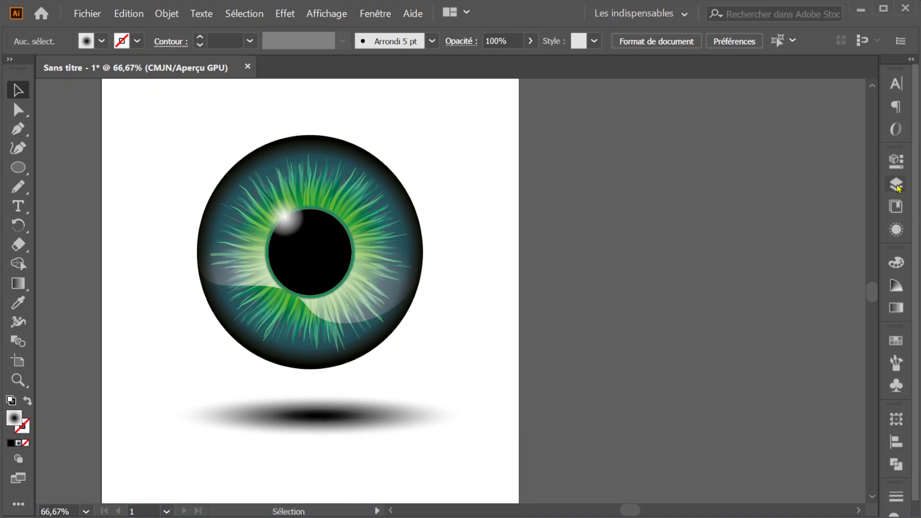
- Add a new layer above Calque 2, and hide, collapse and lock Calque 2 with the finished eye
left_click(896, 184)
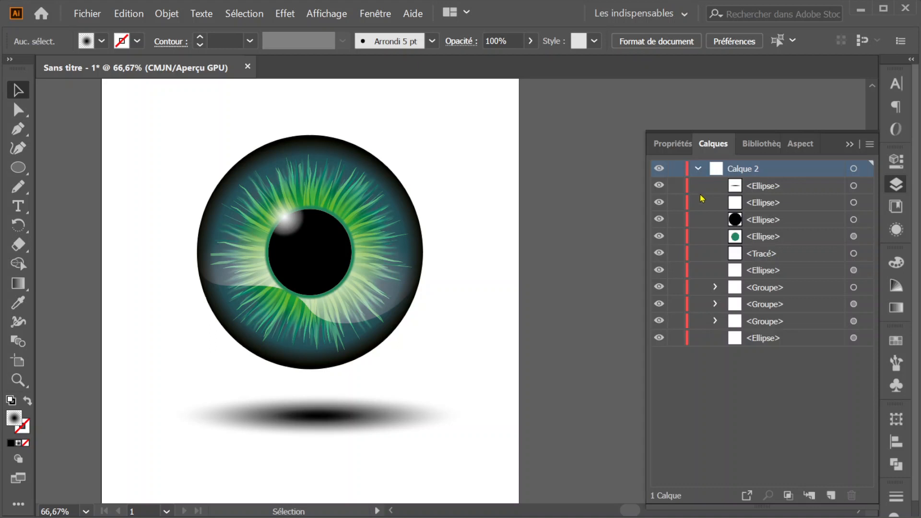
left_click(831, 495)
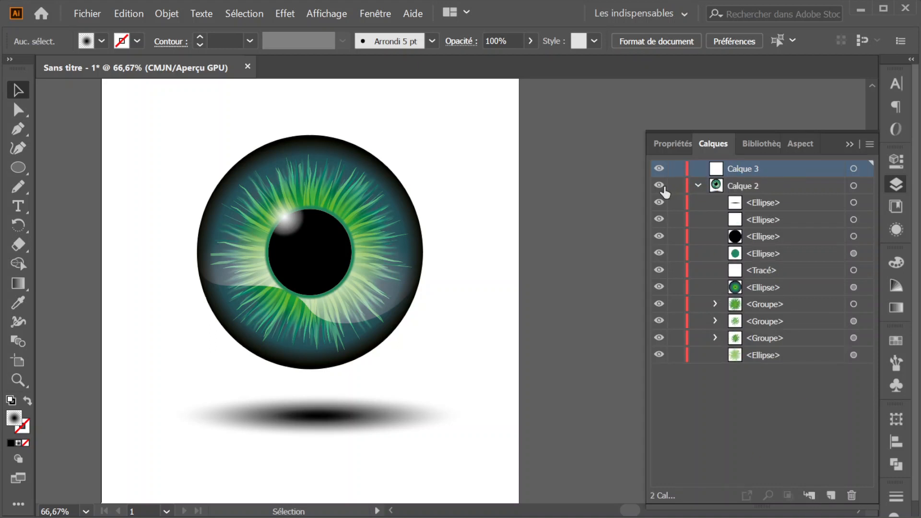
left_click(659, 185)
left_click(698, 186)
left_click(676, 185)
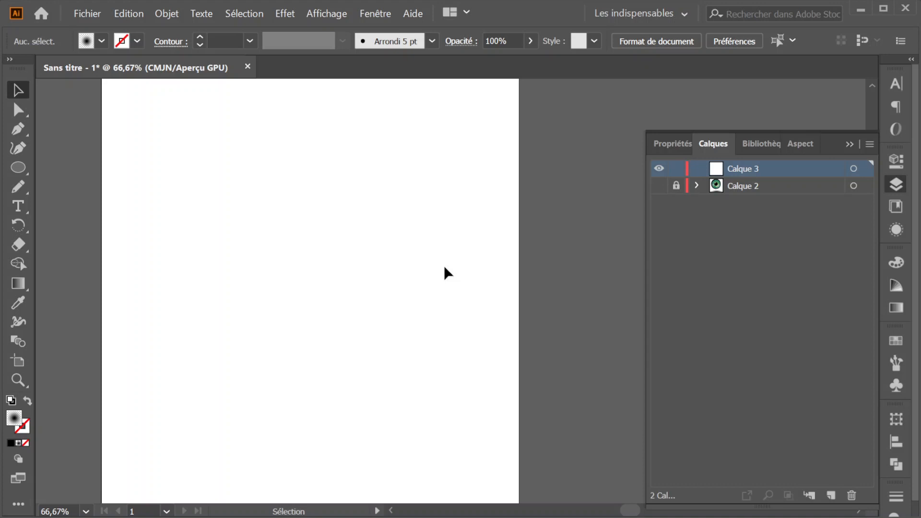
- Draw a vertical straight line near the middle of the artboard with no fill and a black stroke
key("space")
left_click_drag(317, 248, 387, 242)
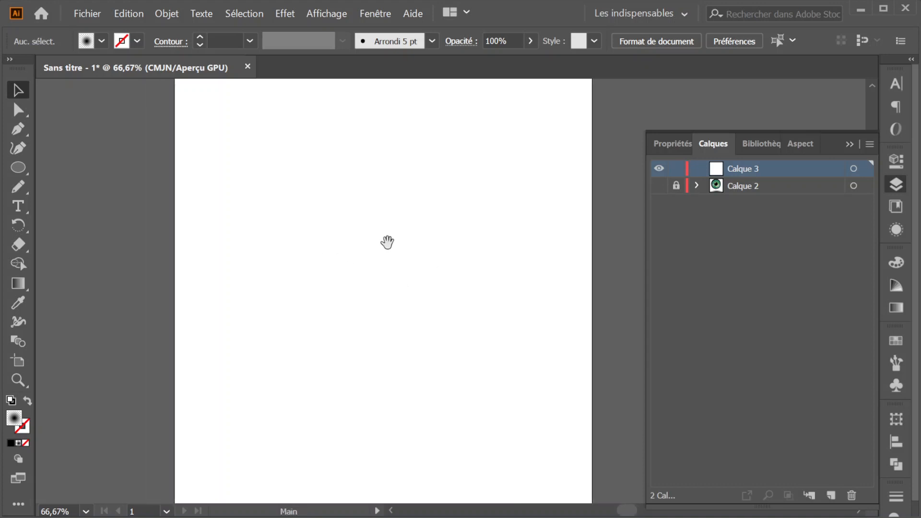
left_click(18, 174)
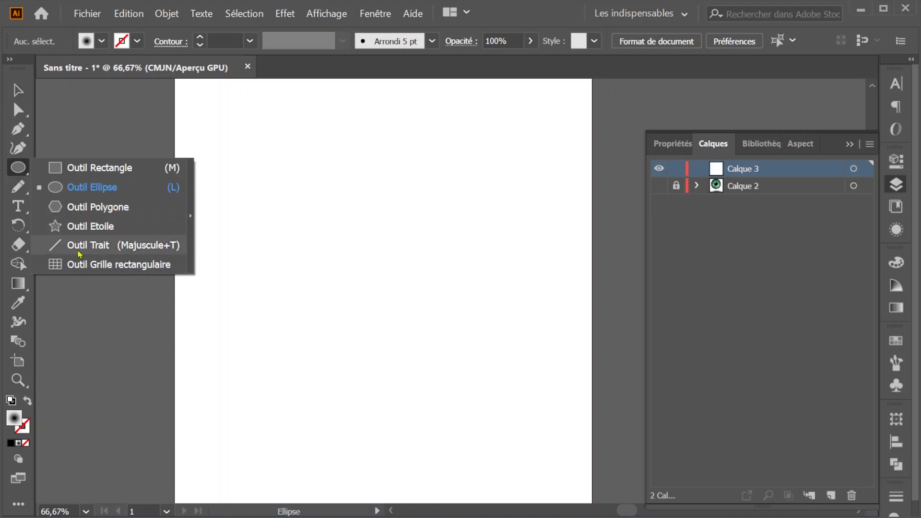
left_click(79, 251)
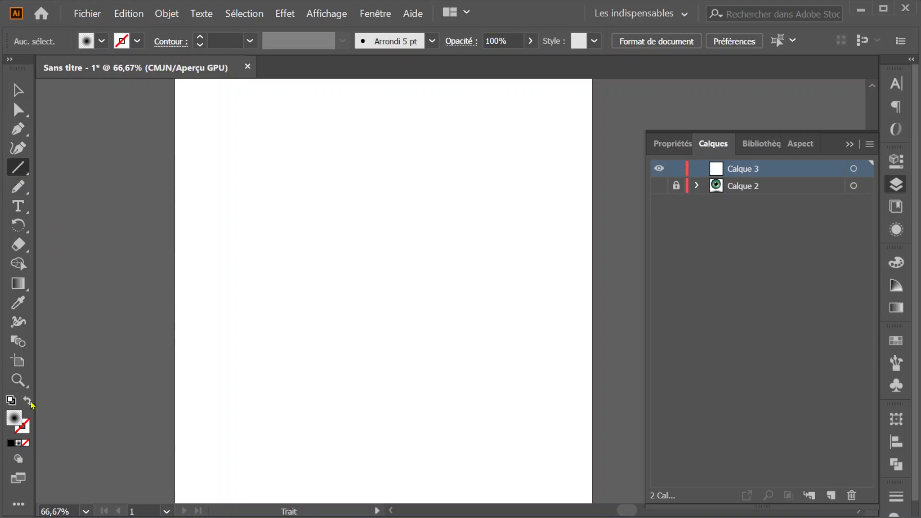
left_click(27, 405)
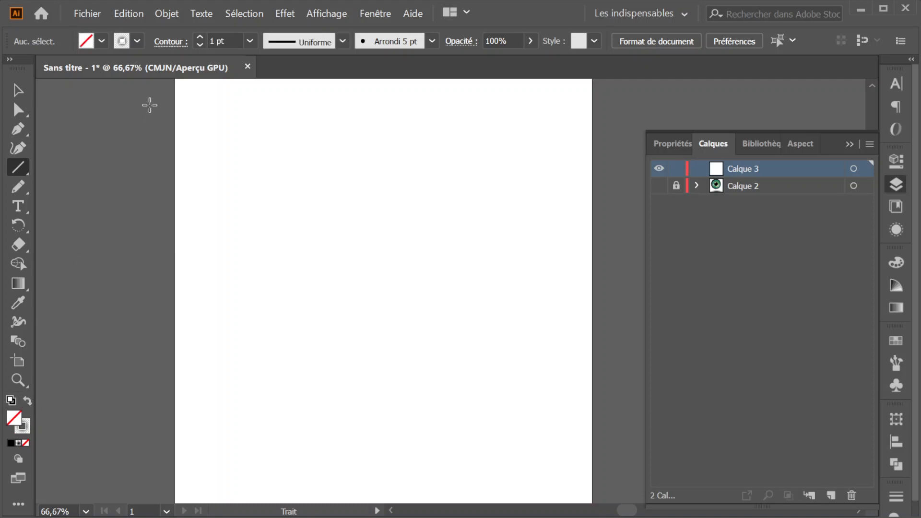
left_click(137, 42)
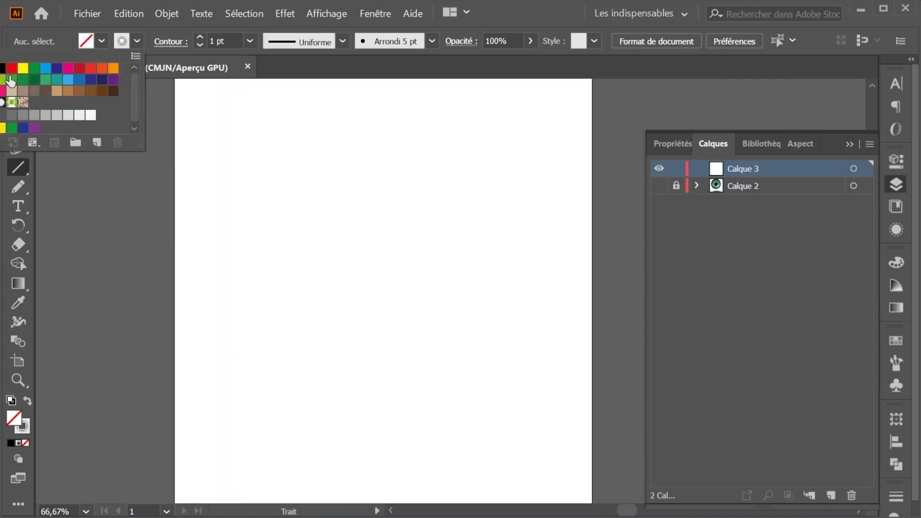
left_click(2, 68)
left_click(505, 16)
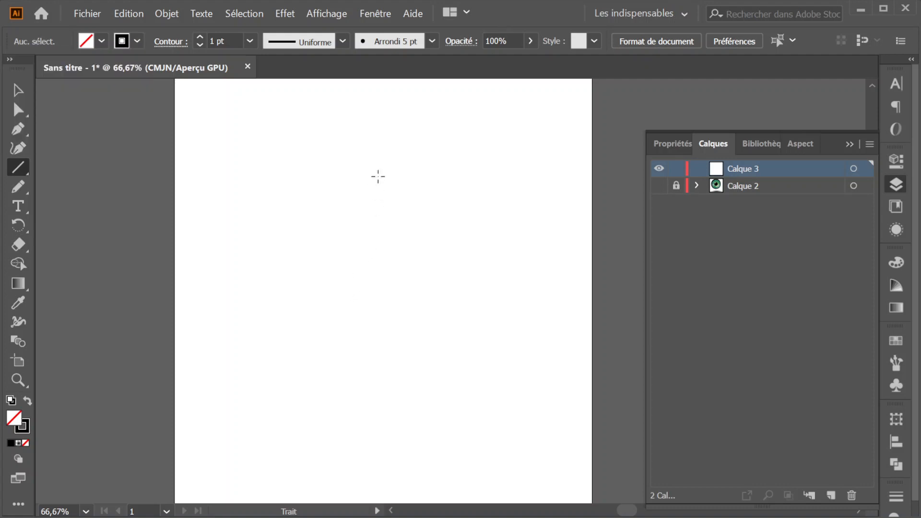
mouse_move(378, 176)
left_mouse_down()
mouse_move(359, 379)
mouse_move(375, 386)
mouse_move(373, 417)
left_mouse_up()
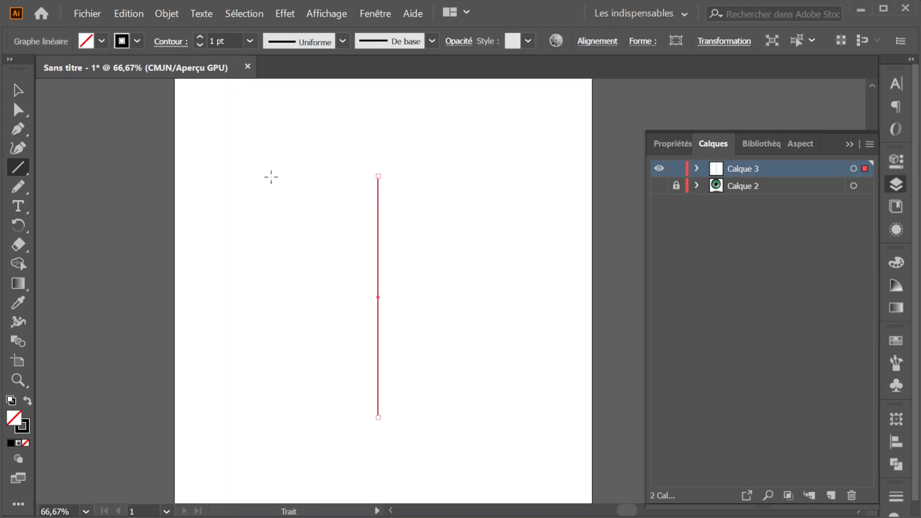
- Set the line's stroke weight to 7 pt and give it the symmetric width profile tapered at both ends
left_click(249, 40)
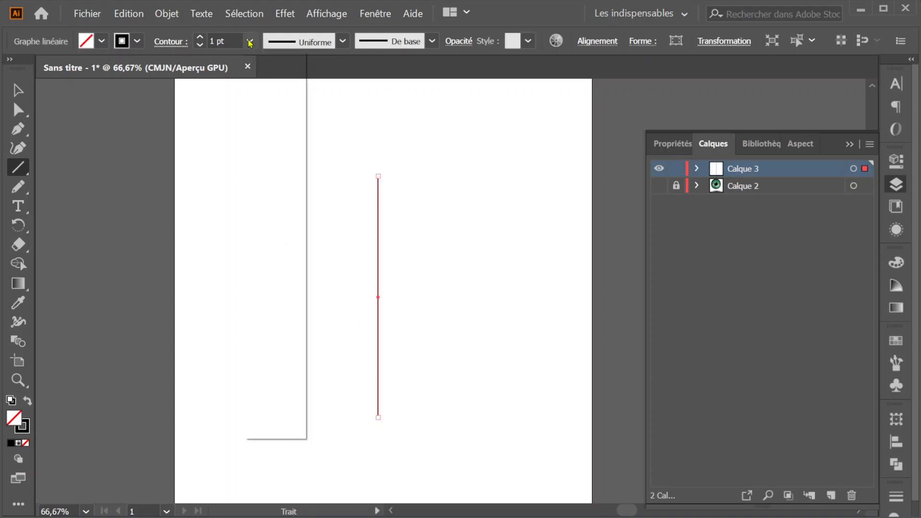
left_click(269, 218)
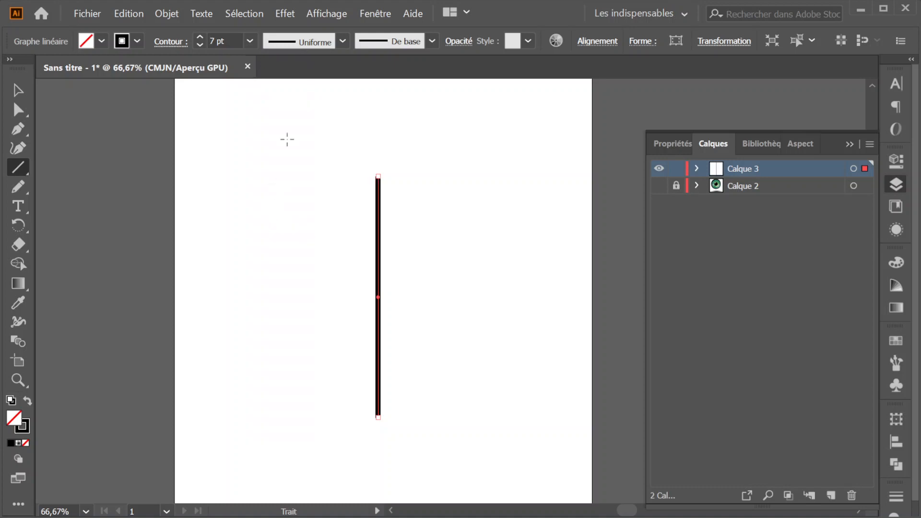
left_click(343, 43)
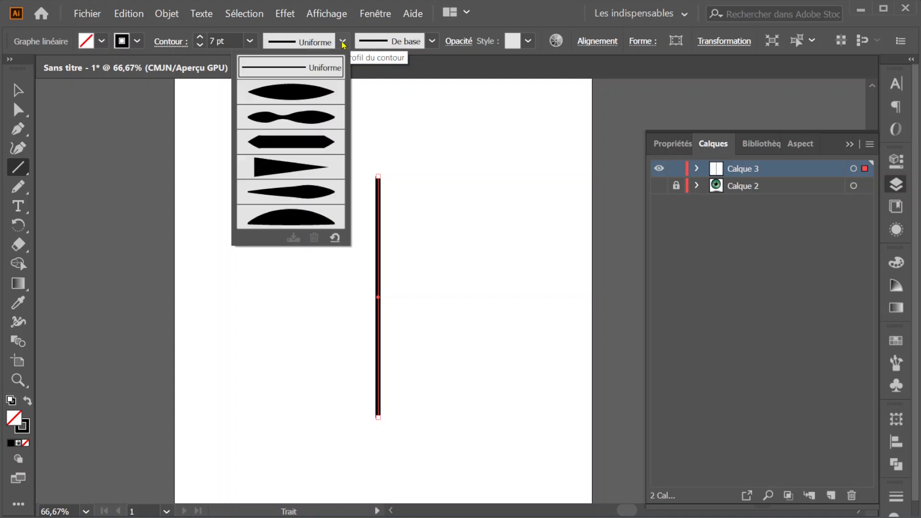
left_click(289, 93)
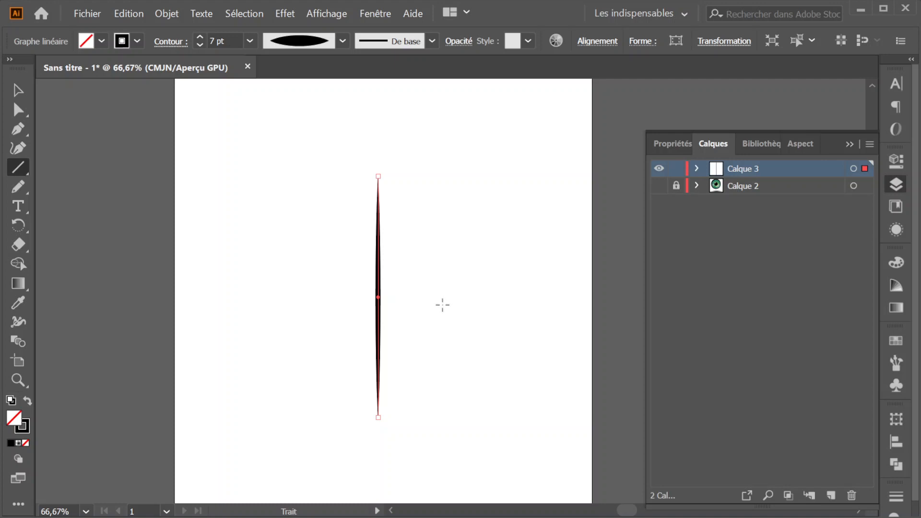
- Start a Transformation effect on the line with the preview enabled and 12 copies
left_click(286, 16)
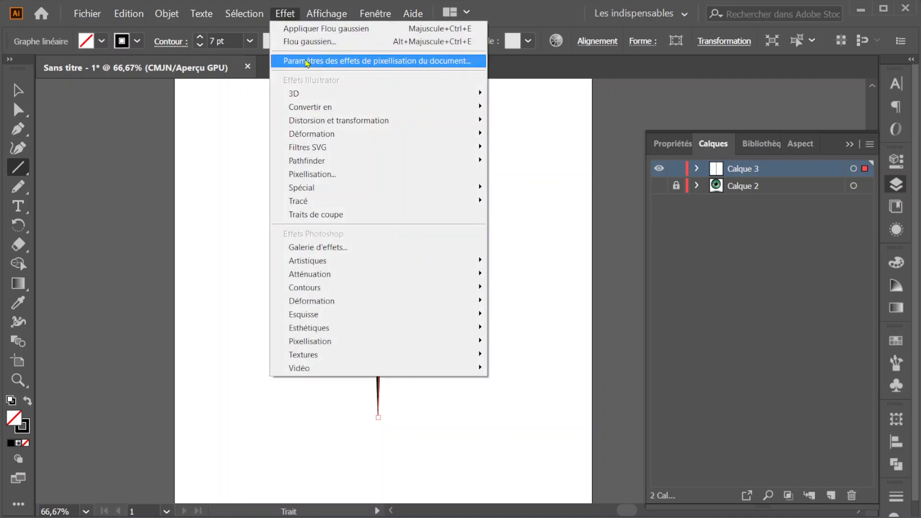
mouse_move(400, 120)
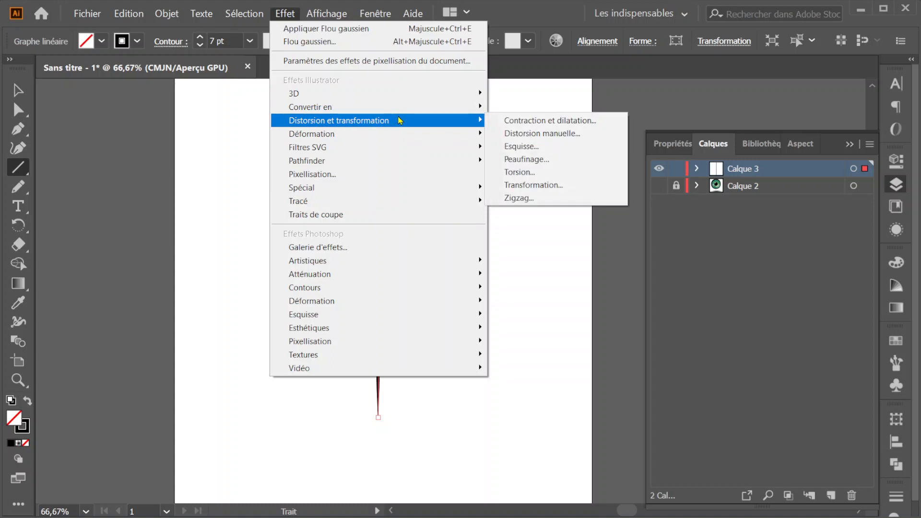
left_click(543, 187)
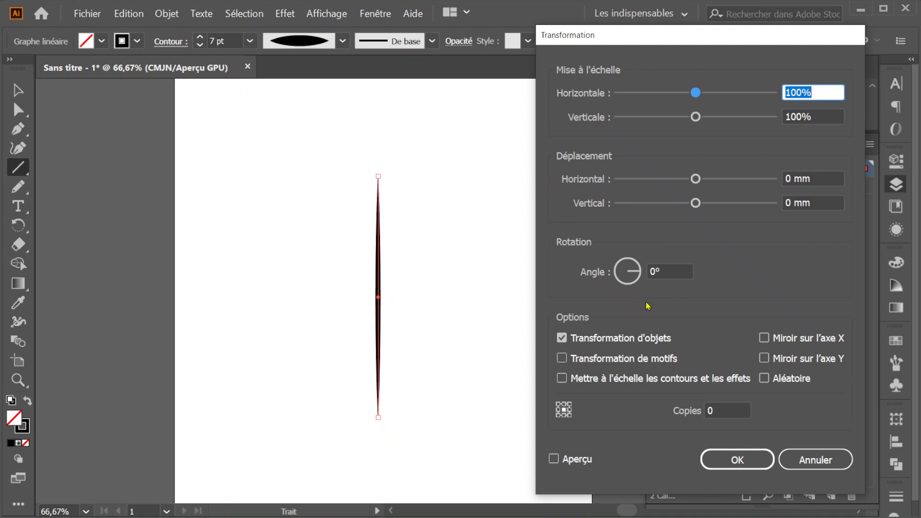
left_click(553, 458)
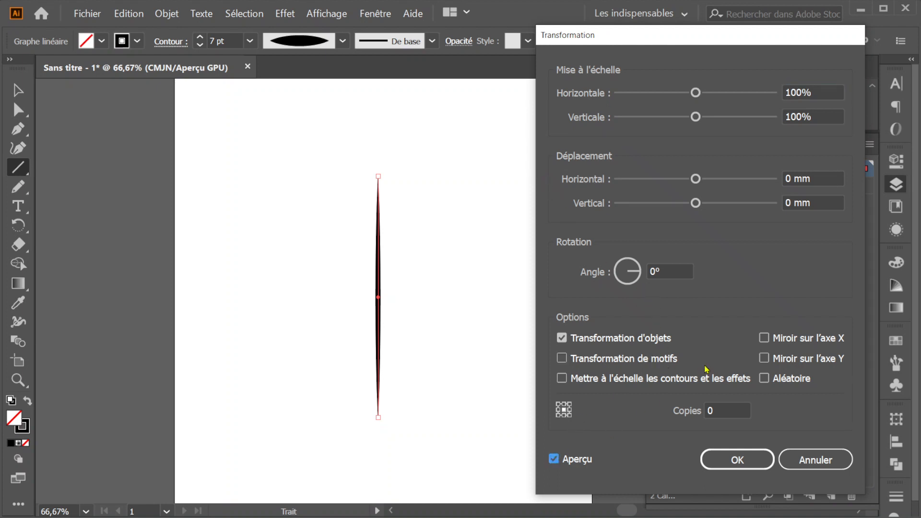
left_click(720, 409)
left_click_drag(721, 408, 690, 414)
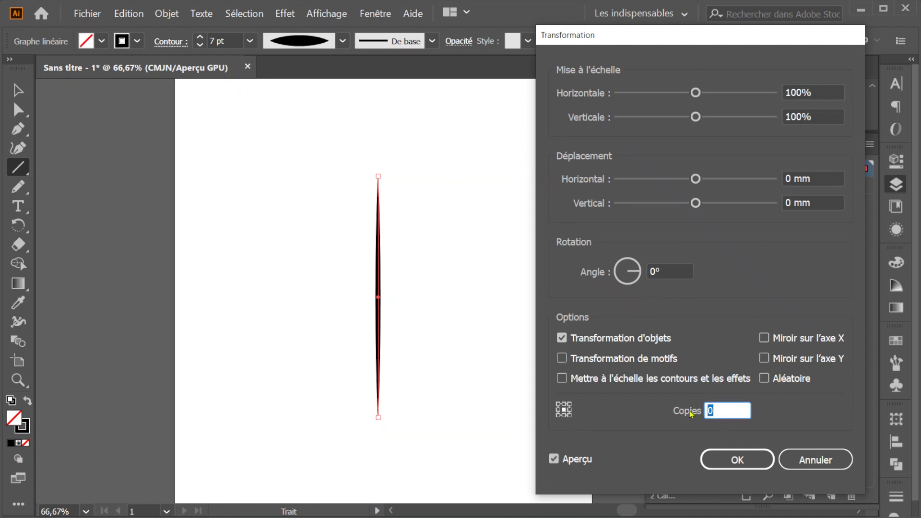
type("12")
- Set the rotation angle of the copies to 14° and apply the Transformation effect
left_click(671, 271)
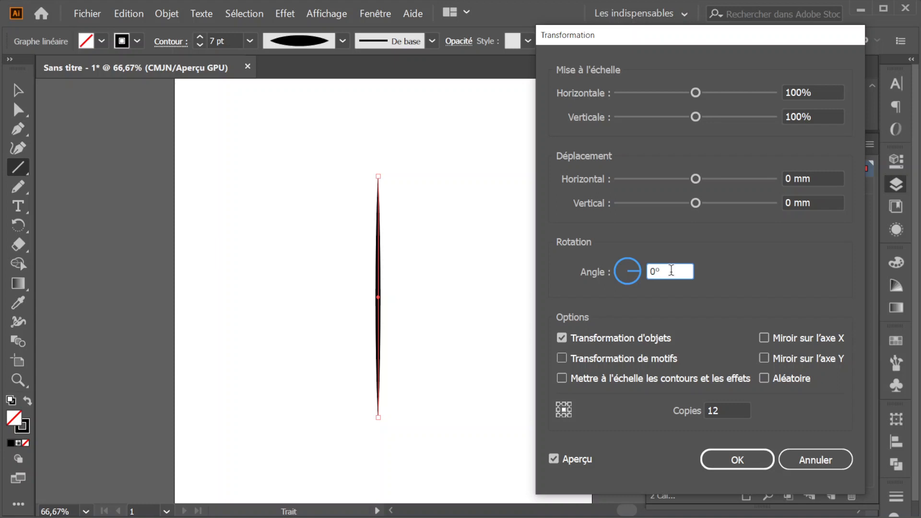
key("Up")
key("Up")
key("Up")
key("Up")
key("Up")
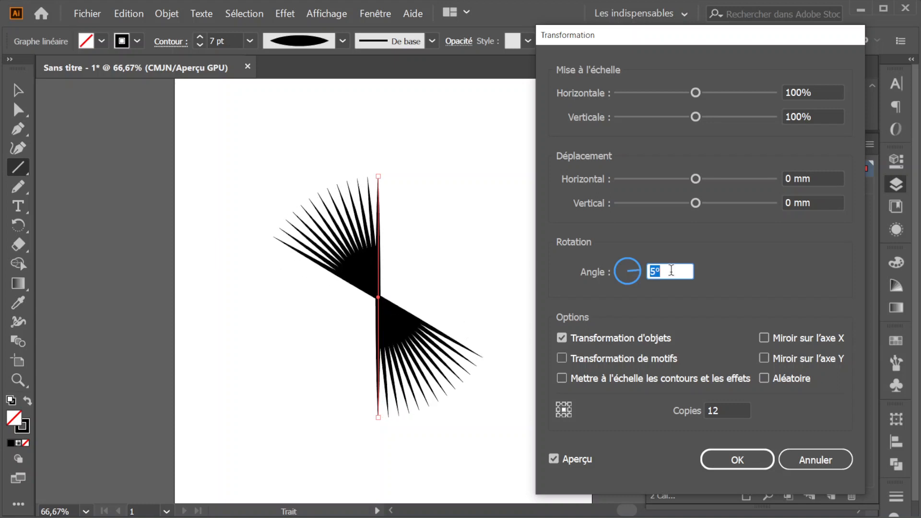
key("Up")
key("Up")
key("Up")
key("Up")
key("Up")
key("Up")
key("Up")
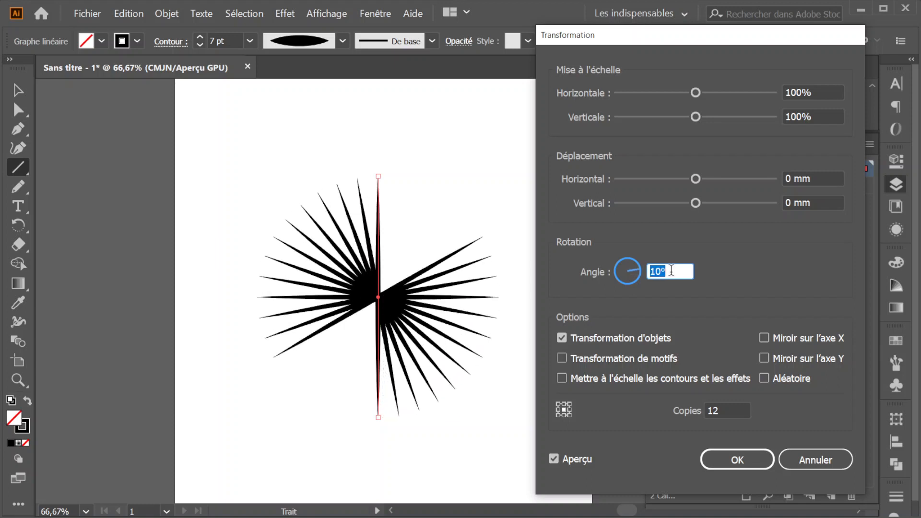
key("Up")
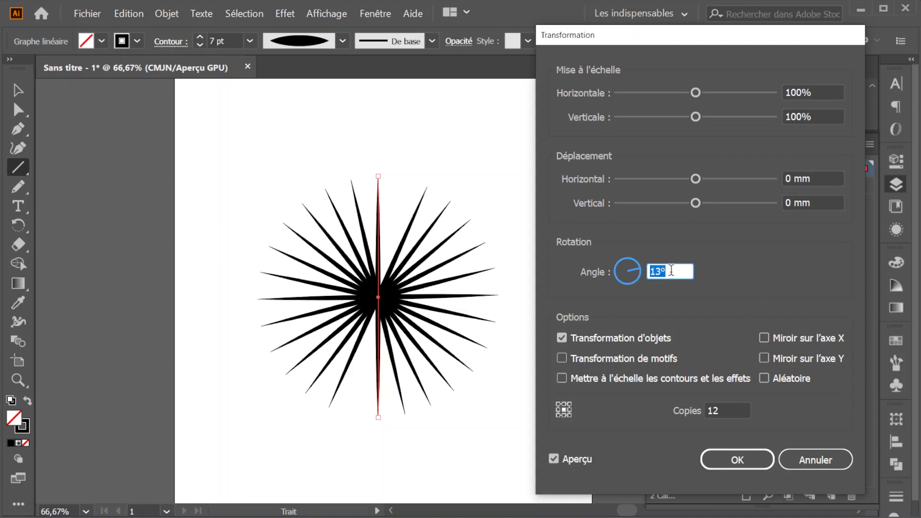
key("Up")
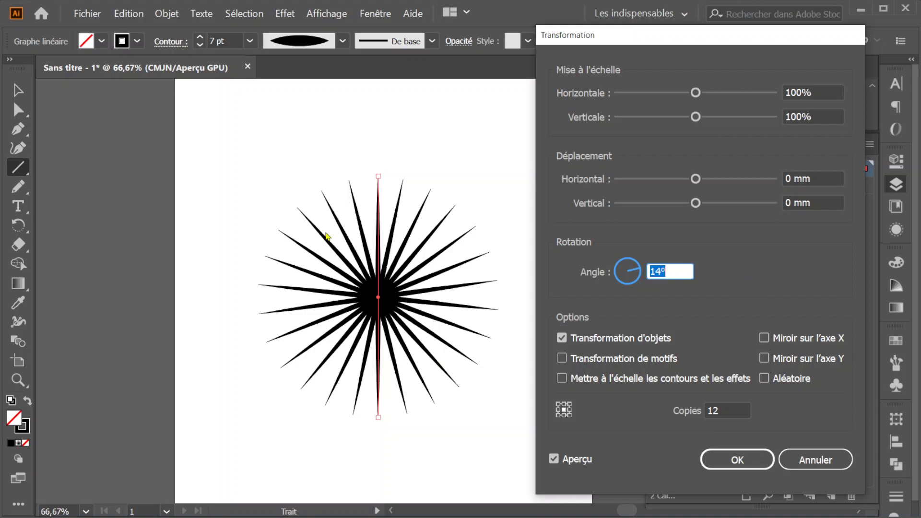
left_click(733, 461)
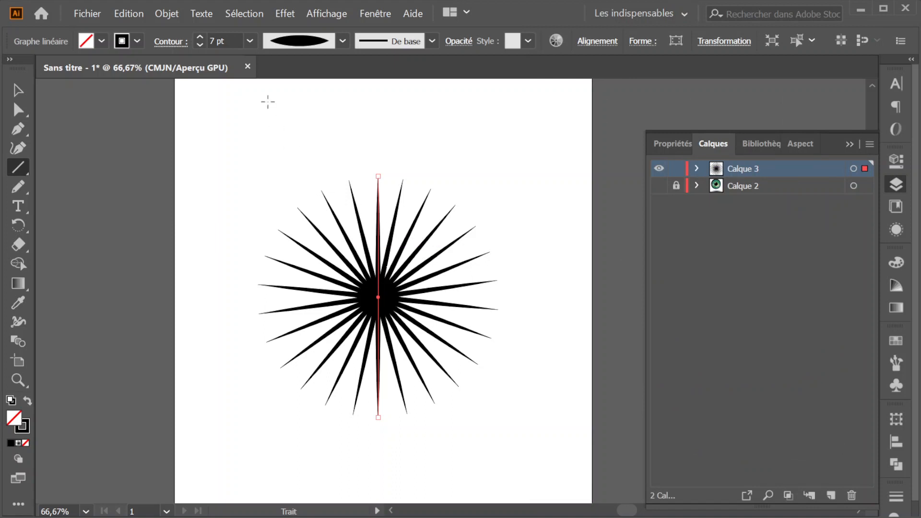
- Start a Zigzag effect on the radiating line with the preview enabled and rounded (Arrondi) points
left_click(284, 14)
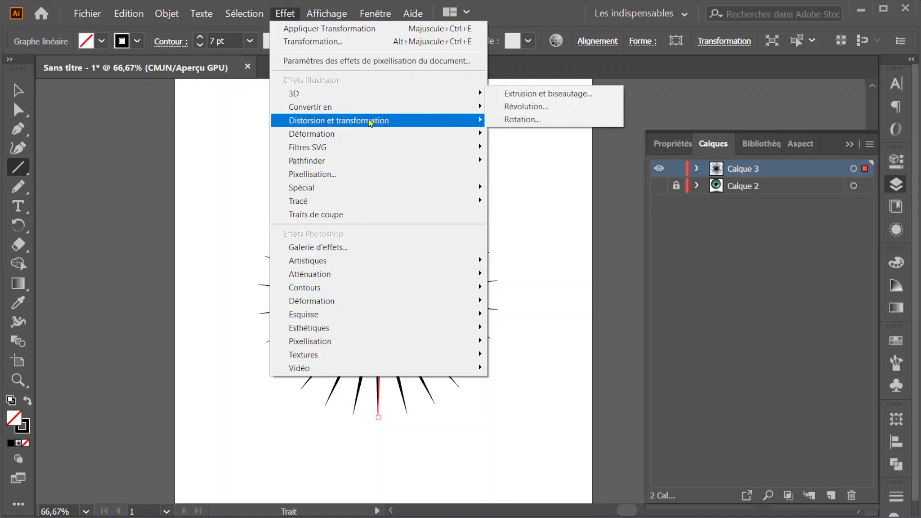
mouse_move(372, 124)
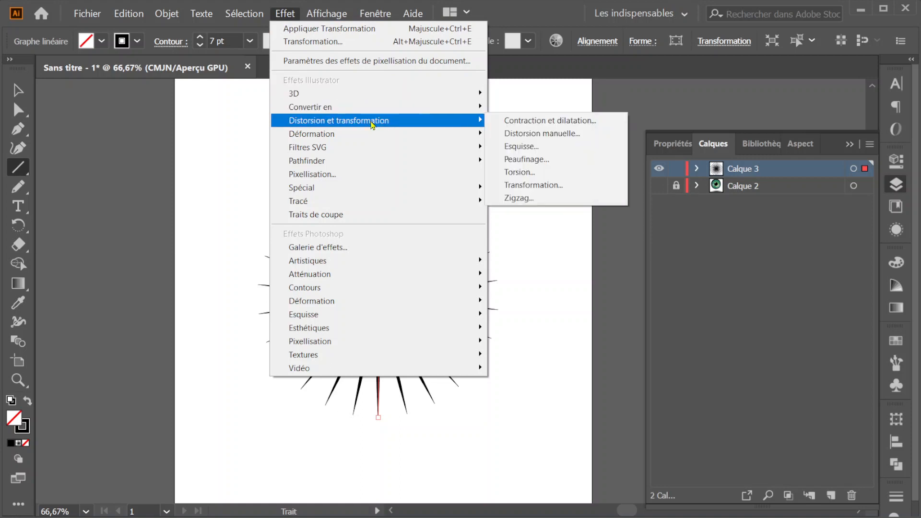
left_click(541, 200)
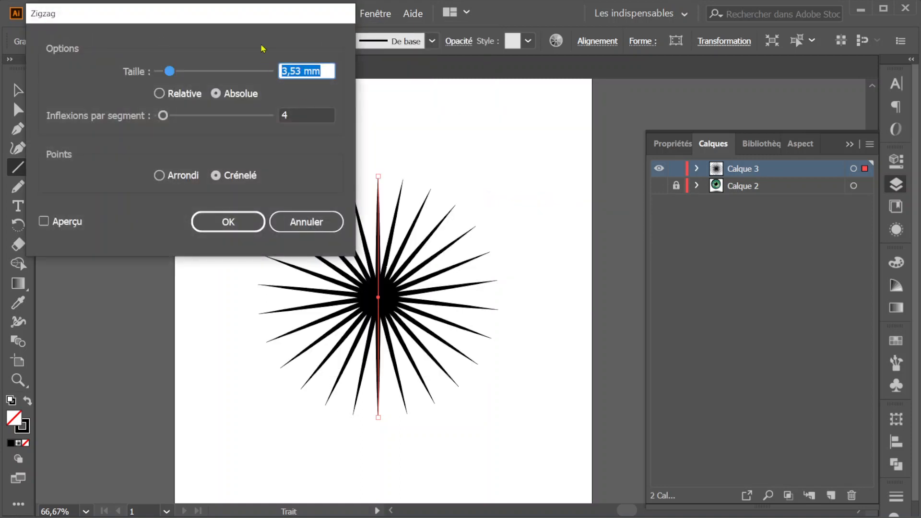
left_click(44, 221)
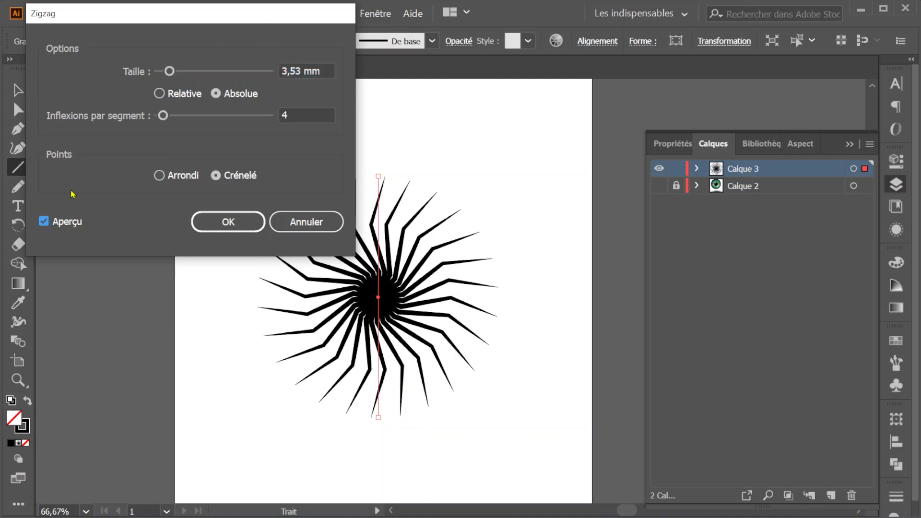
left_click_drag(232, 22, 715, 68)
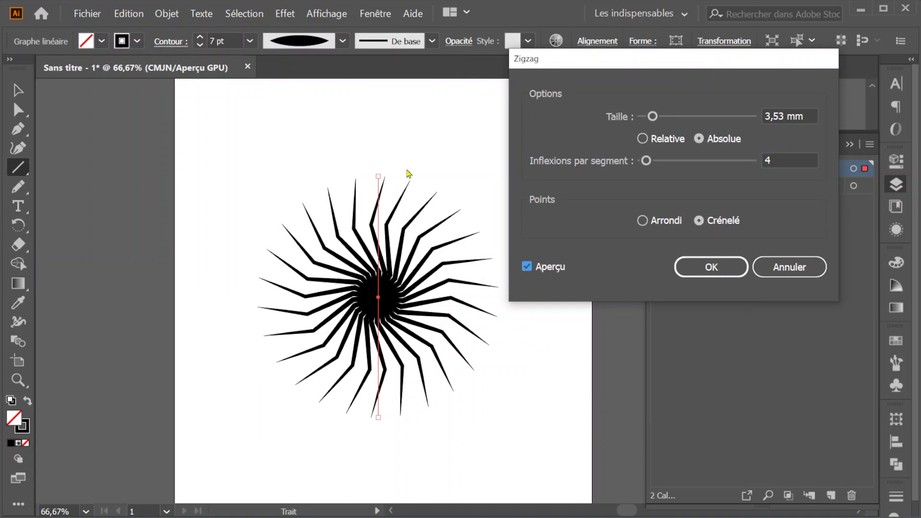
left_click(642, 221)
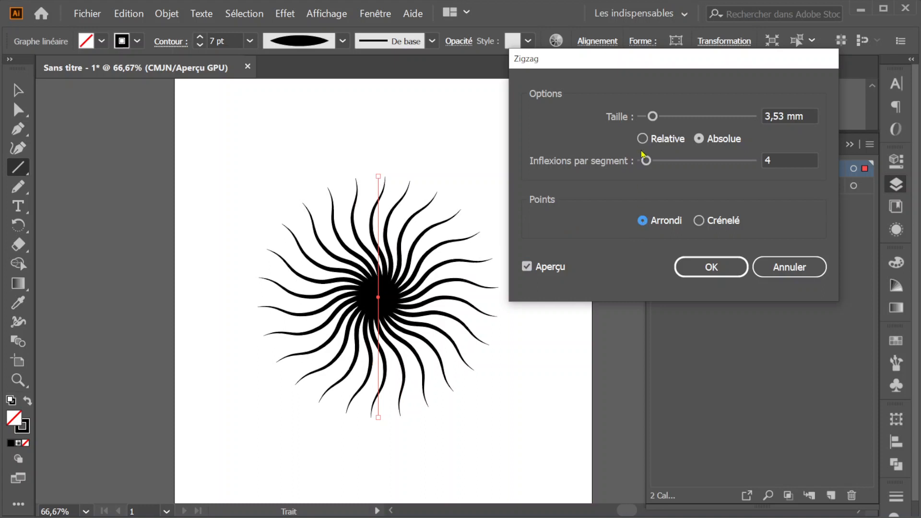
- Set the absolute zigzag size to 0,71 mm and apply the Zigzag effect
left_click_drag(652, 116, 648, 118)
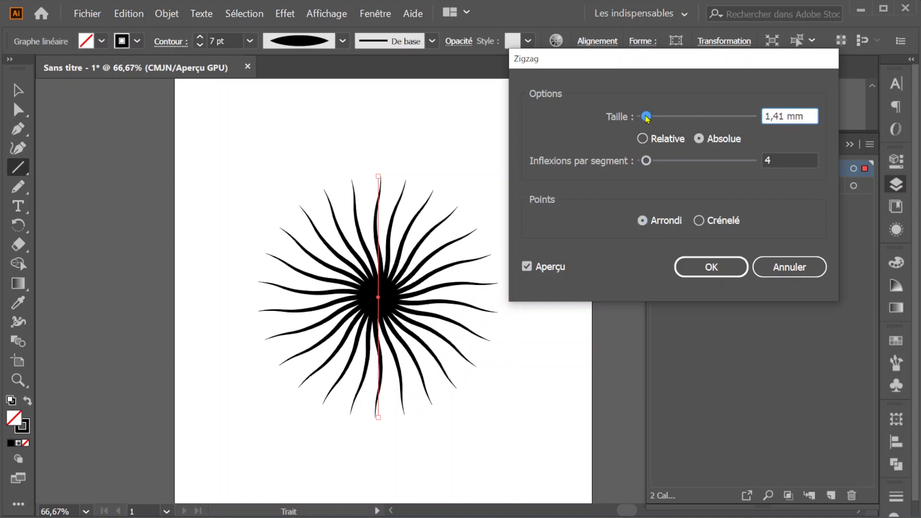
left_click_drag(646, 118, 644, 118)
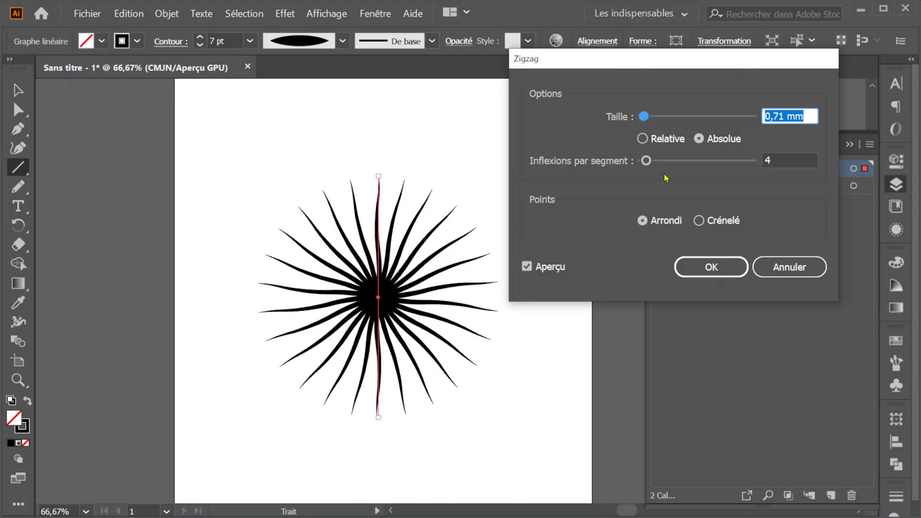
left_click(711, 267)
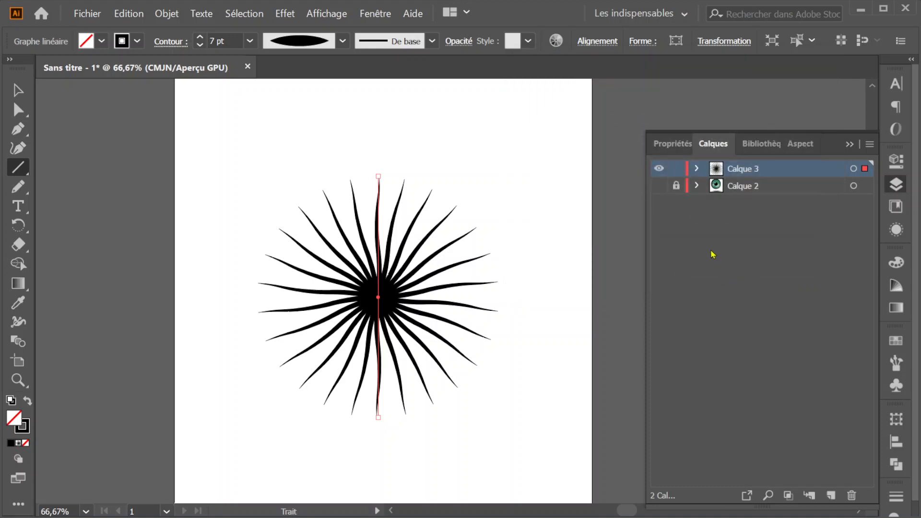
- Expand Calque 3, pick its line path and change its stroke colour from the swatches to medium green
left_click(696, 169)
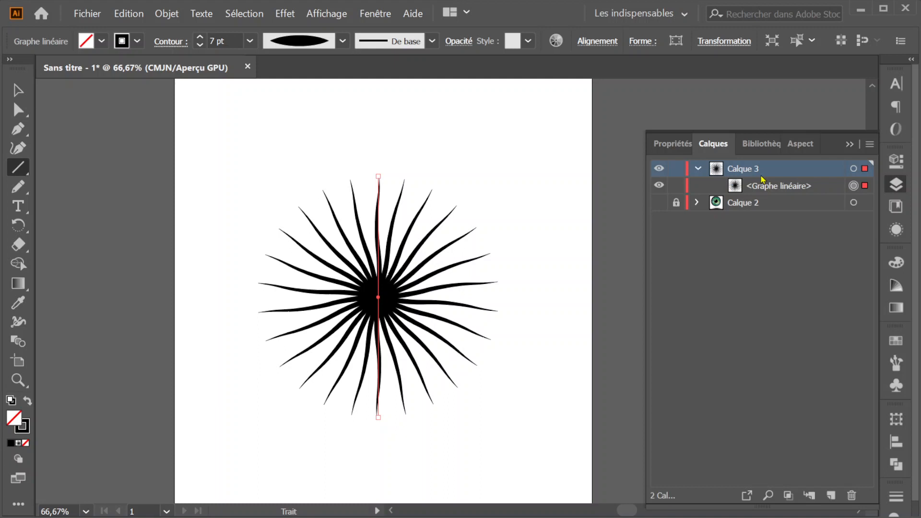
left_click(737, 190)
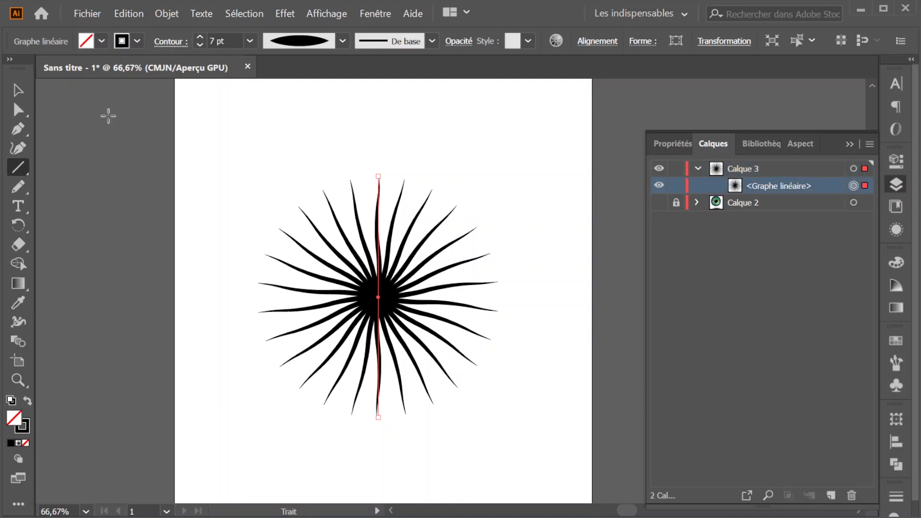
left_click(138, 42)
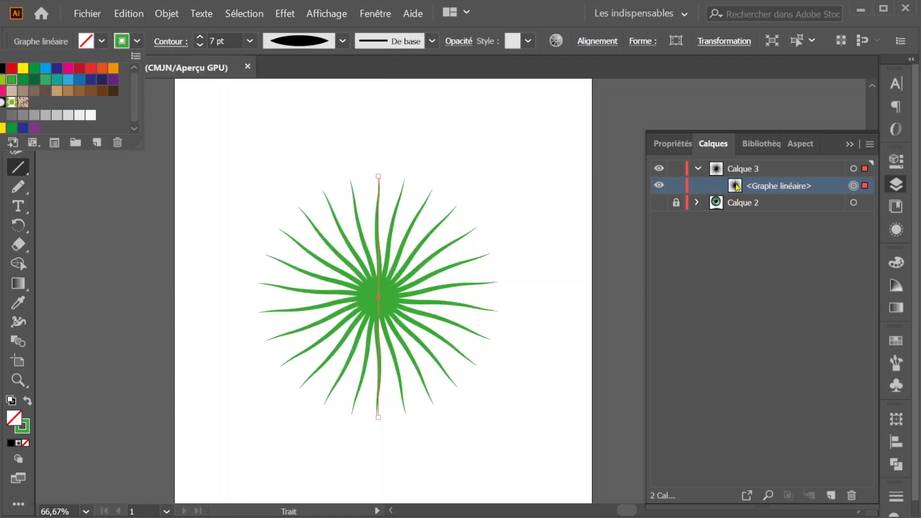
left_click(754, 242)
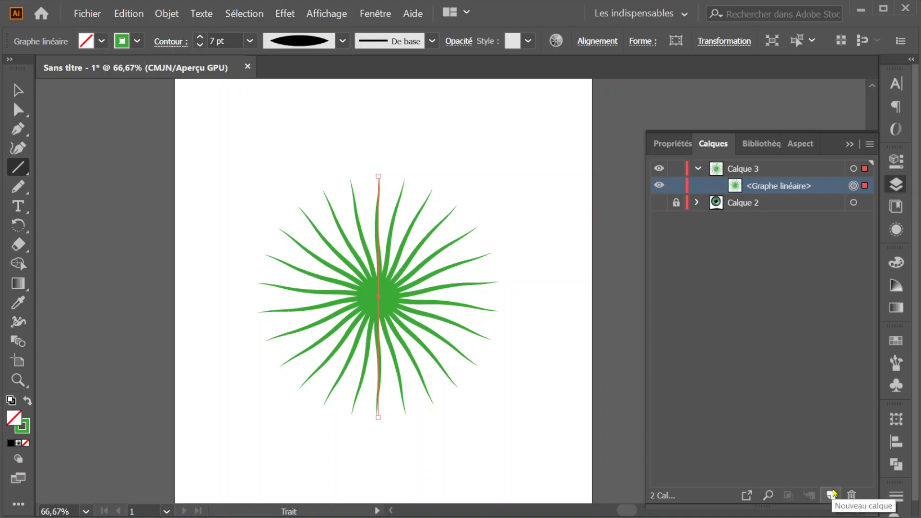
- Duplicate the green line path in Calque 3 and rotate the copy slightly clockwise about its centre to fill the gaps between strands
left_click_drag(737, 188, 830, 494)
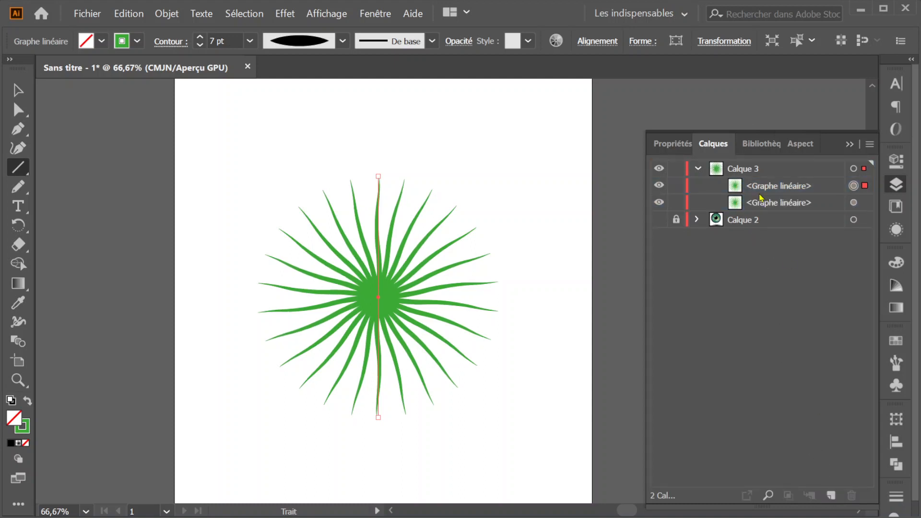
left_click(23, 227)
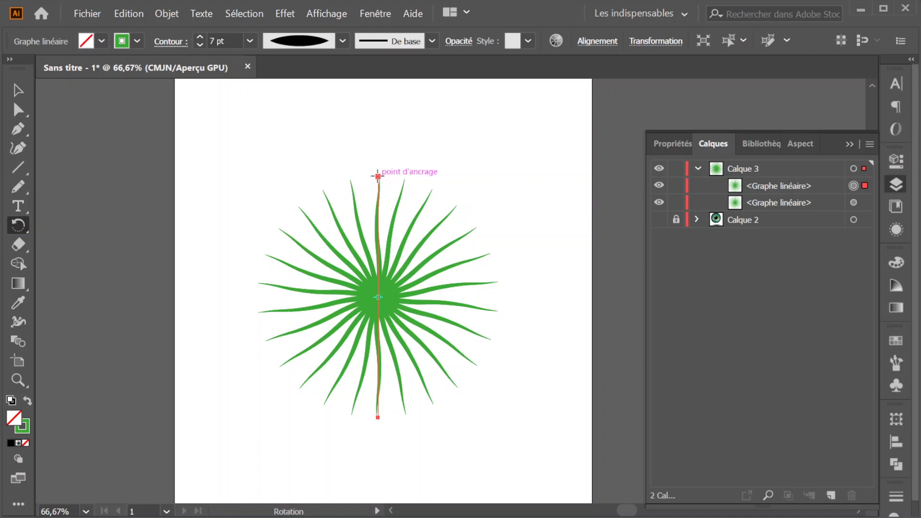
left_click_drag(378, 176, 389, 181)
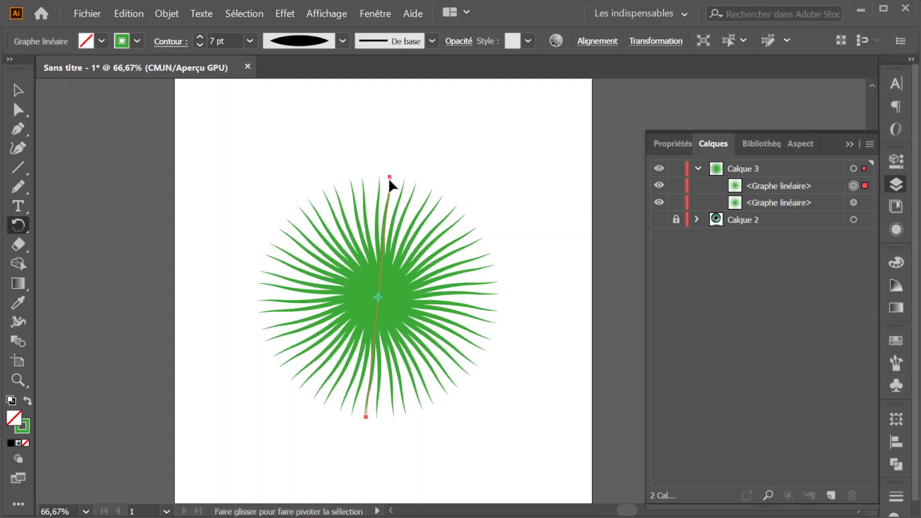
- Set the stroke of the rotated copy to the next darker green swatch
left_click(138, 41)
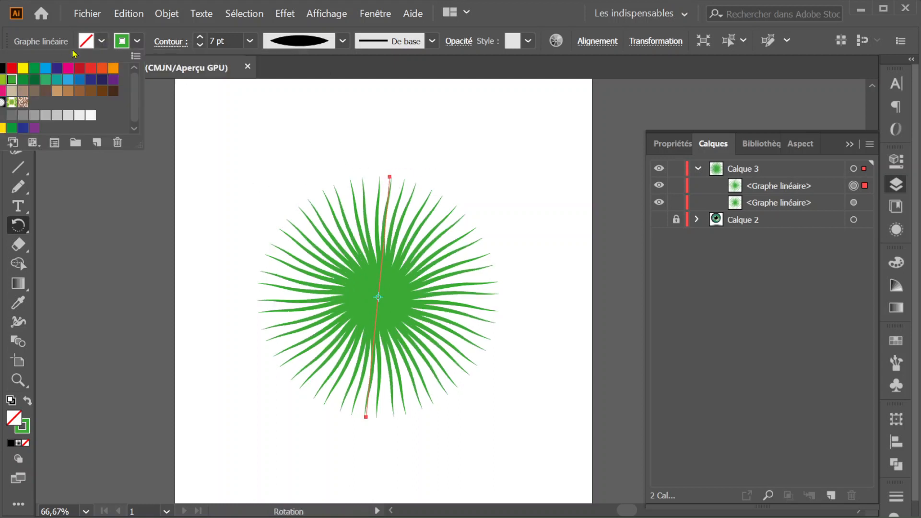
left_click(21, 80)
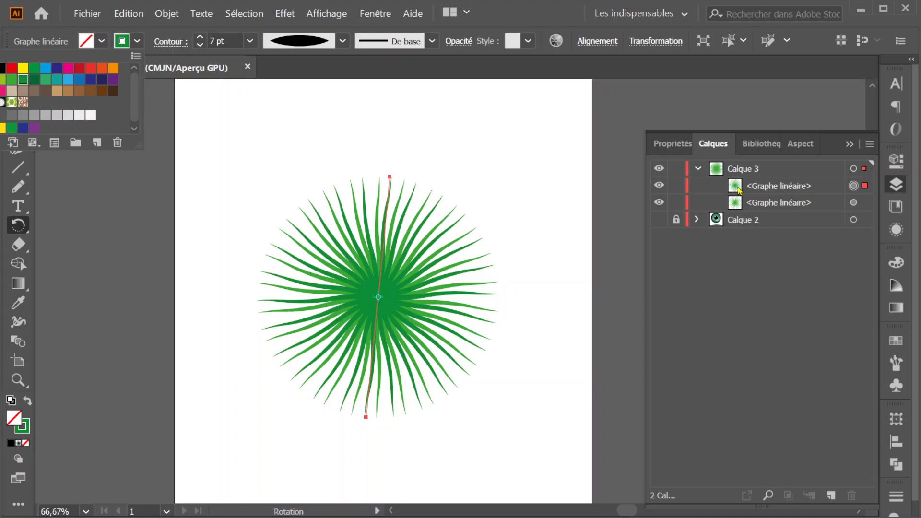
left_click(738, 189)
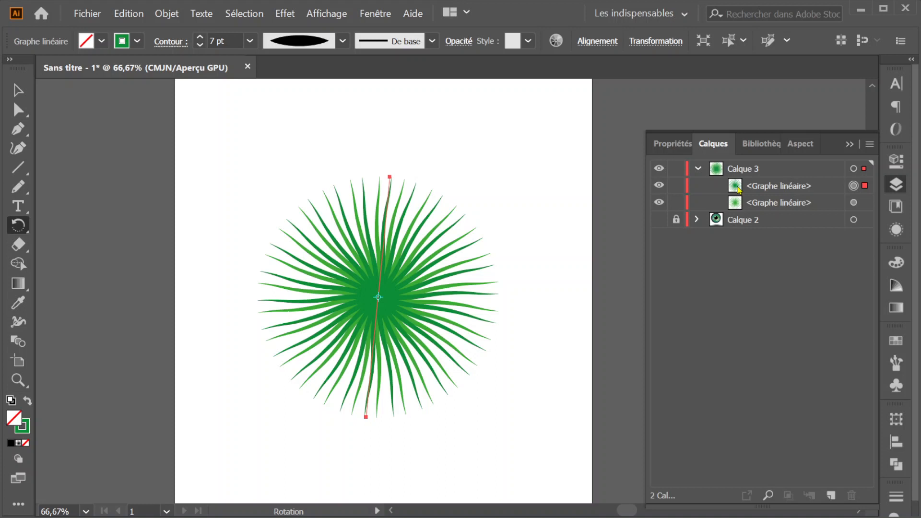
- Select both line paths in Calque 3 and duplicate them together
left_click(739, 190)
left_click(738, 206, "shift")
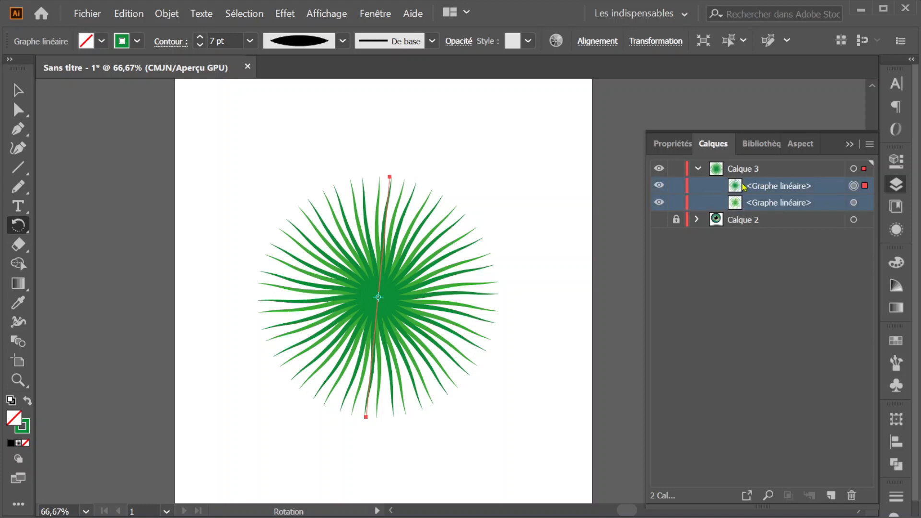
left_click_drag(738, 204, 840, 497)
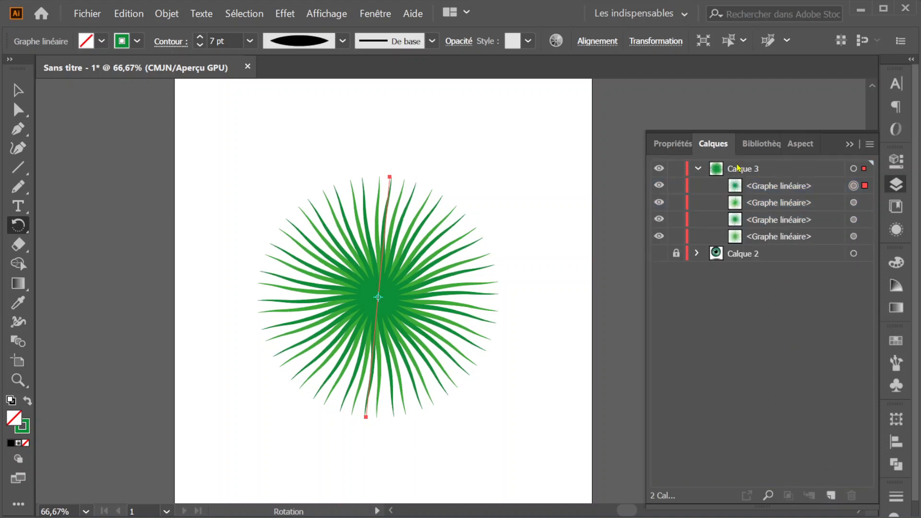
- Target the second line path in Calque 3 and set its stroke to the dark green swatch
left_click(733, 206)
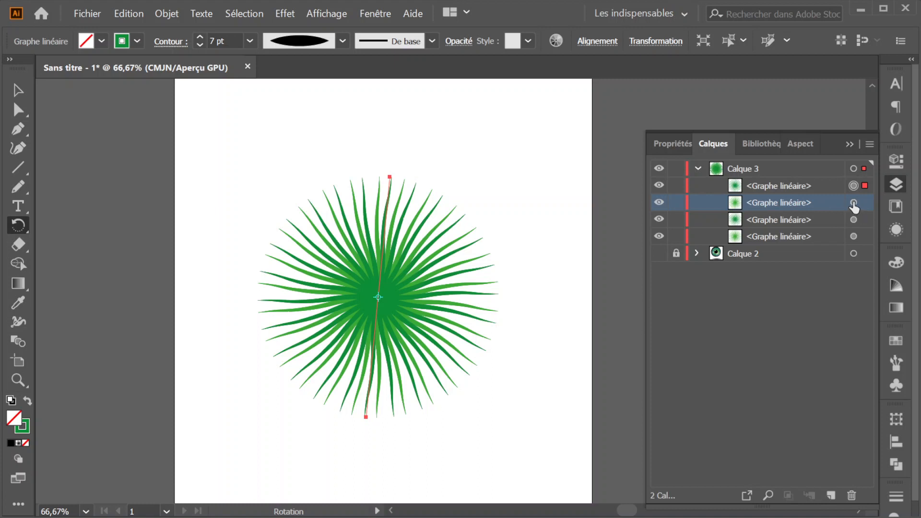
left_click(137, 41)
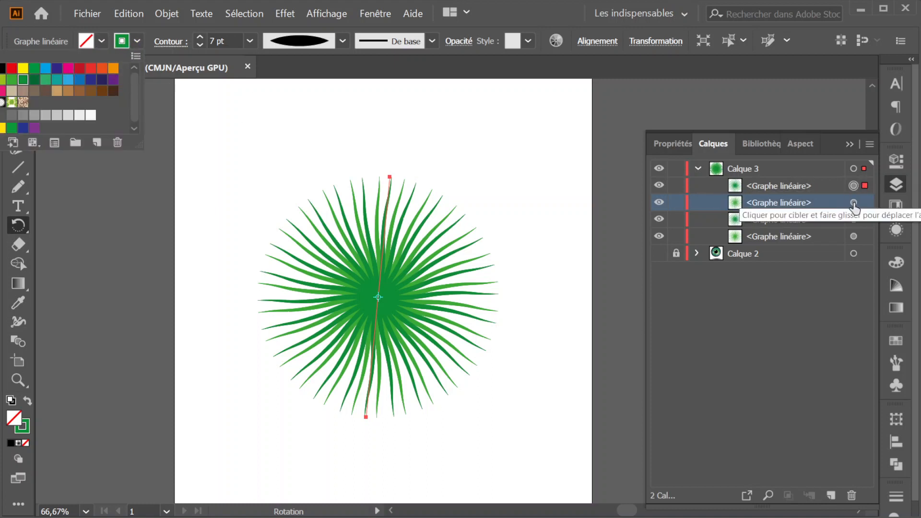
left_click(854, 203)
left_click(854, 204)
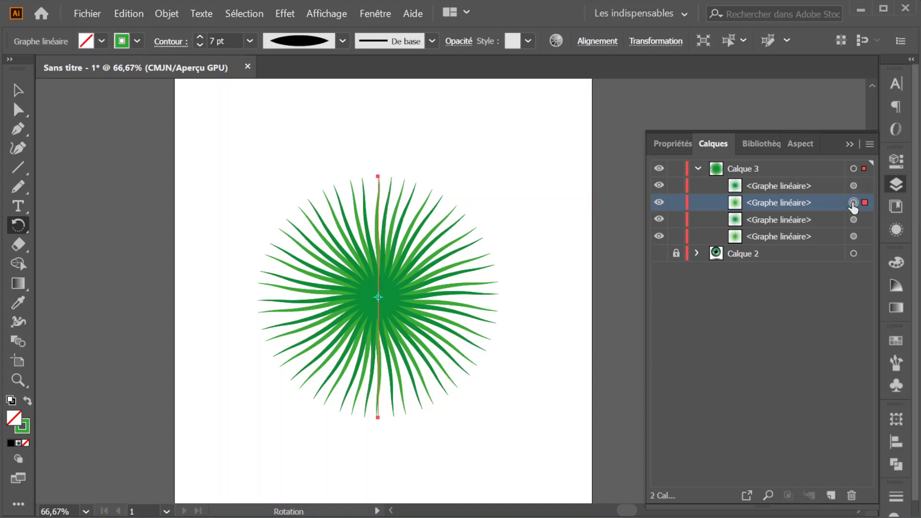
left_click(137, 41)
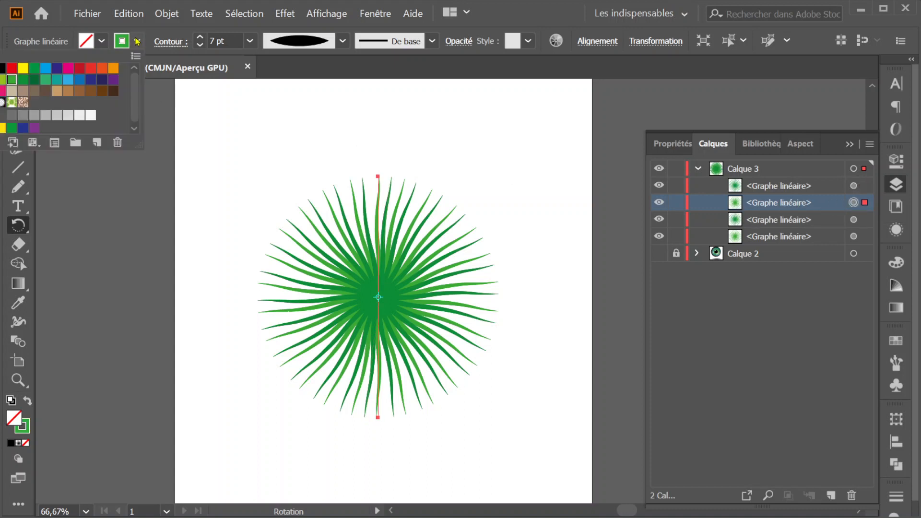
left_click(34, 82)
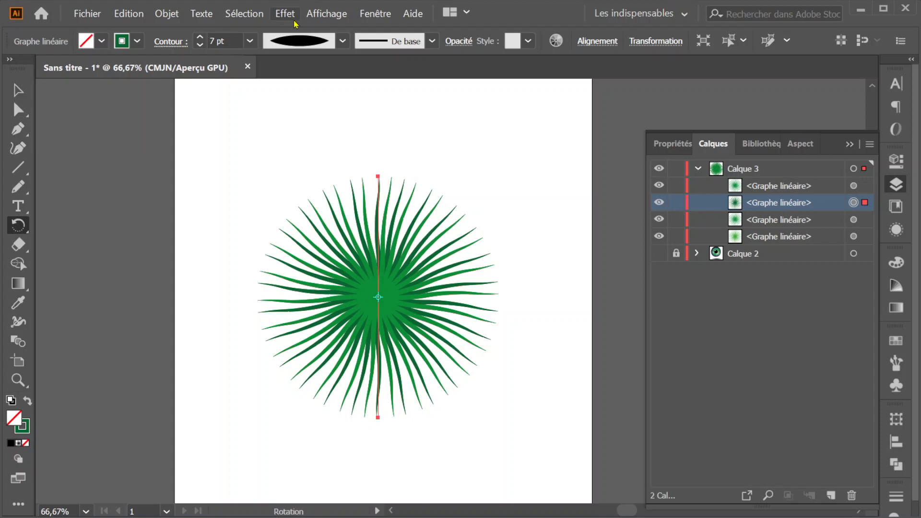
- Apply a Torsion effect with a positive angle to the dark green strands, with the preview enabled
left_click(292, 14)
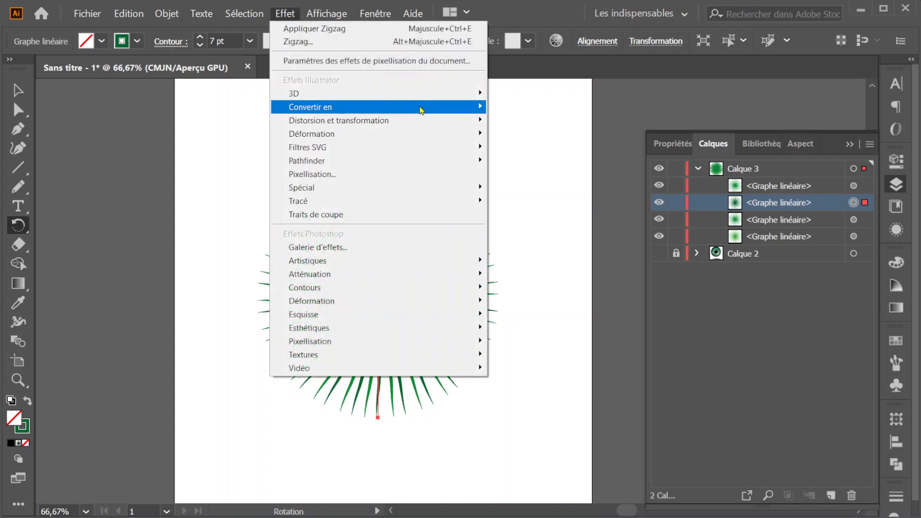
mouse_move(422, 111)
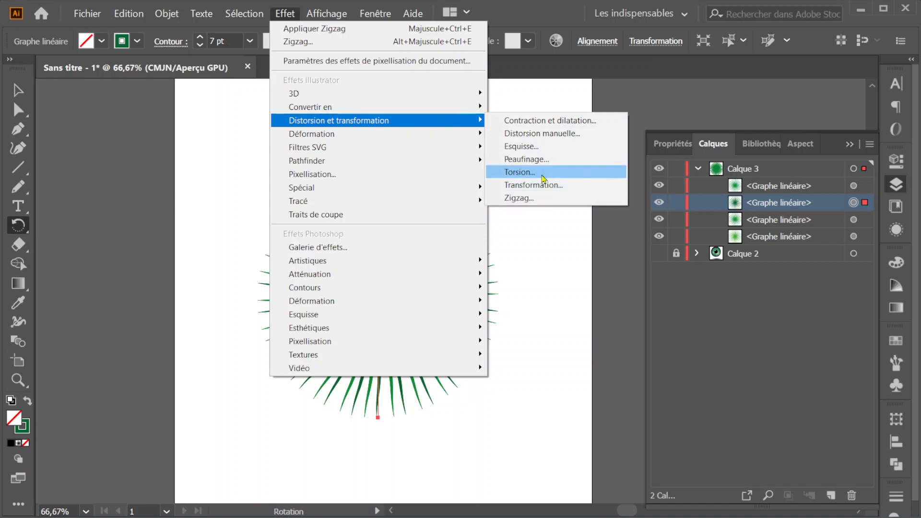
left_click(520, 172)
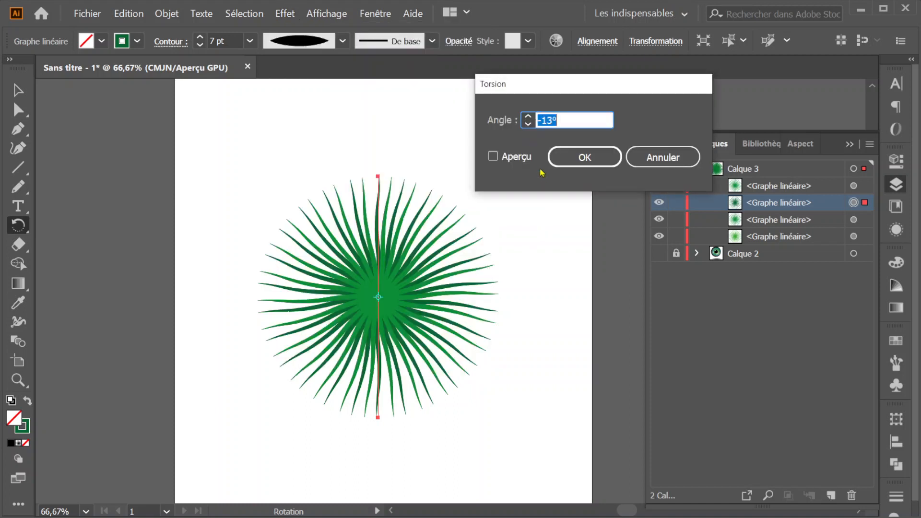
left_click_drag(560, 119, 538, 115)
left_click(493, 156)
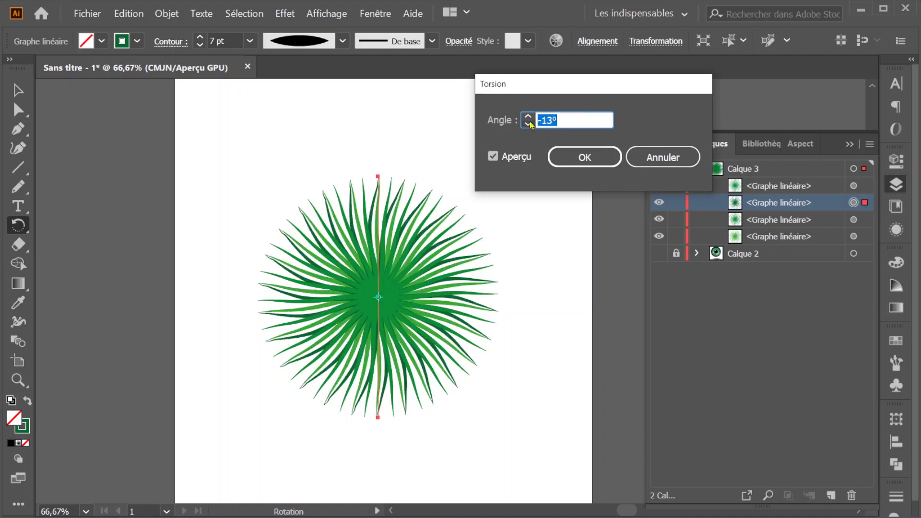
type("1")
left_click(584, 158)
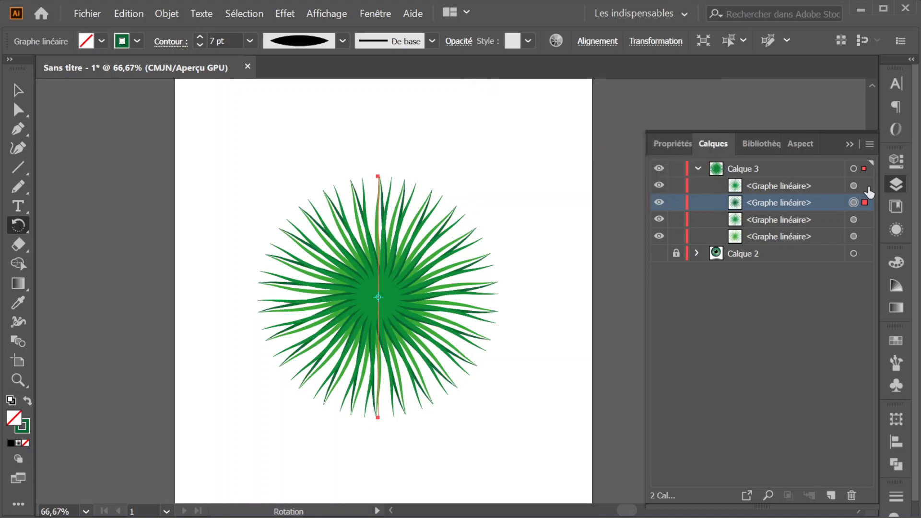
- Target the topmost line path in Calque 3 and set its stroke to the lighter bluish-green swatch
left_click(853, 185)
left_click(807, 187)
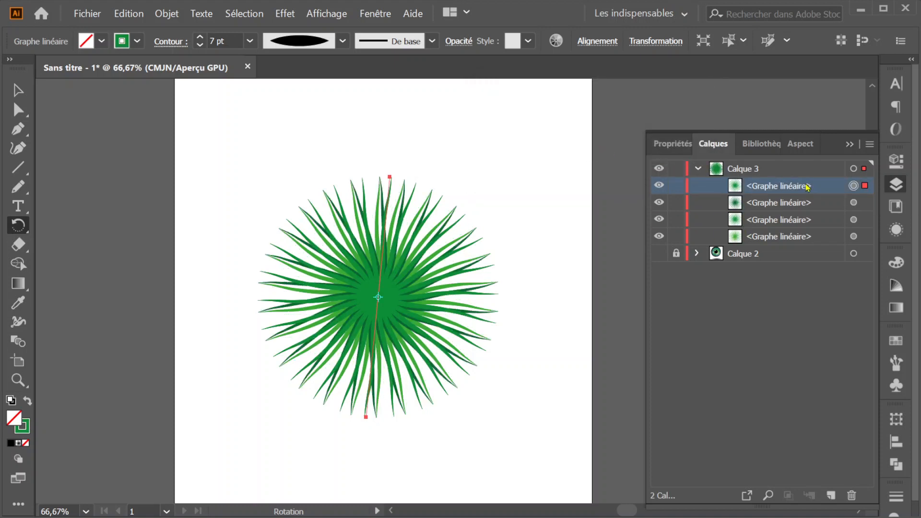
left_click(137, 41)
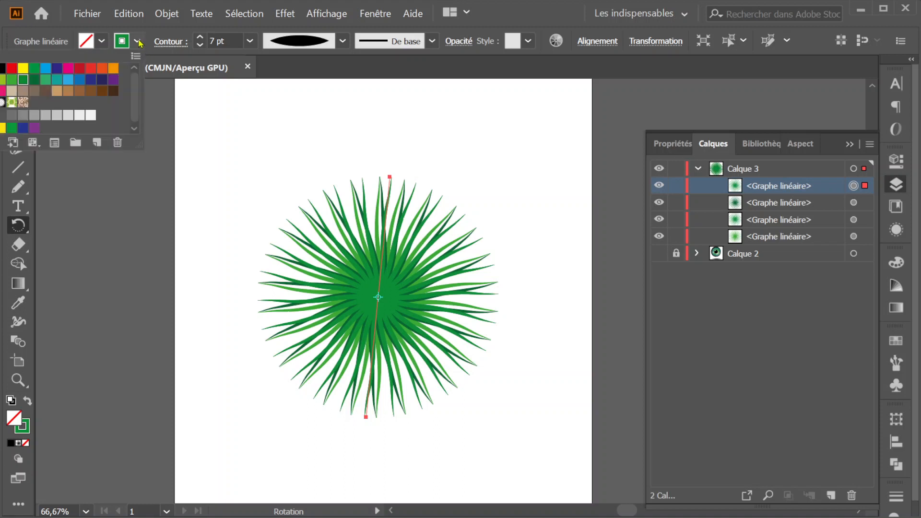
left_click(46, 80)
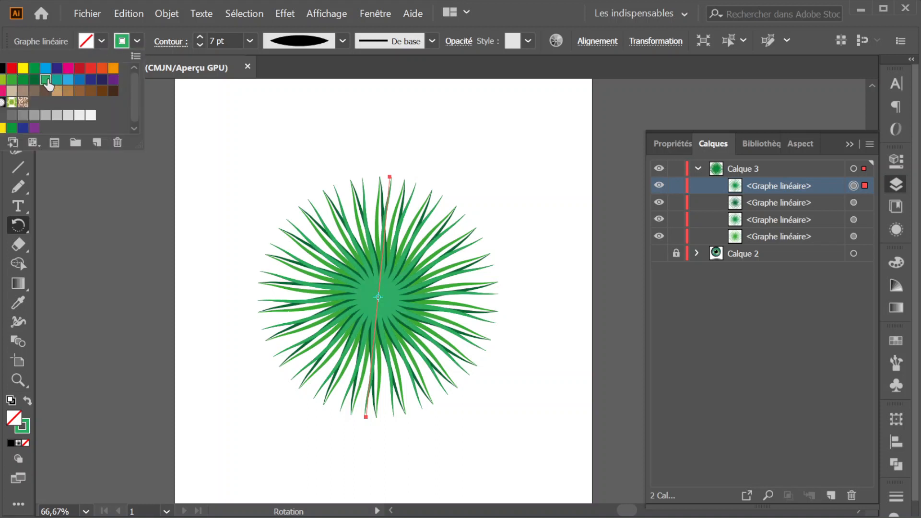
left_click(780, 188)
- Apply a Torsion effect with an angle of -13° to the topmost bluish-green strands, then clear the selection
left_click(285, 13)
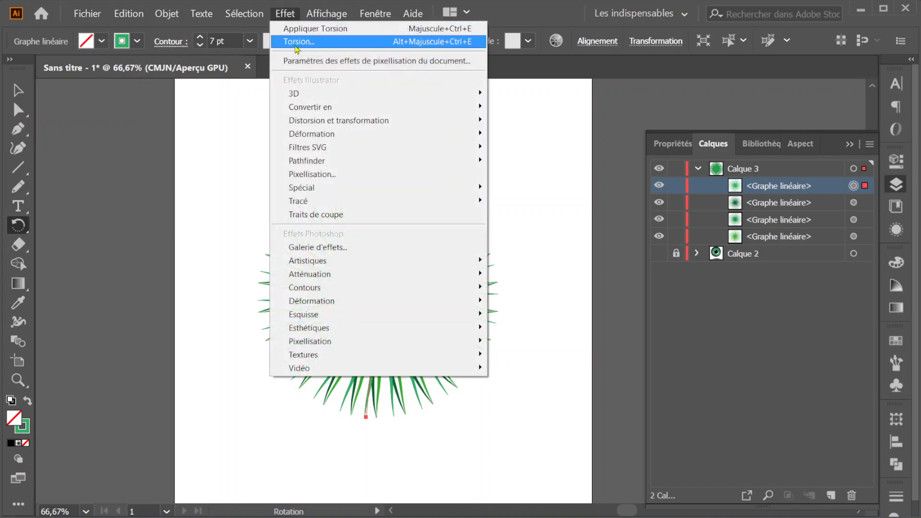
mouse_move(413, 128)
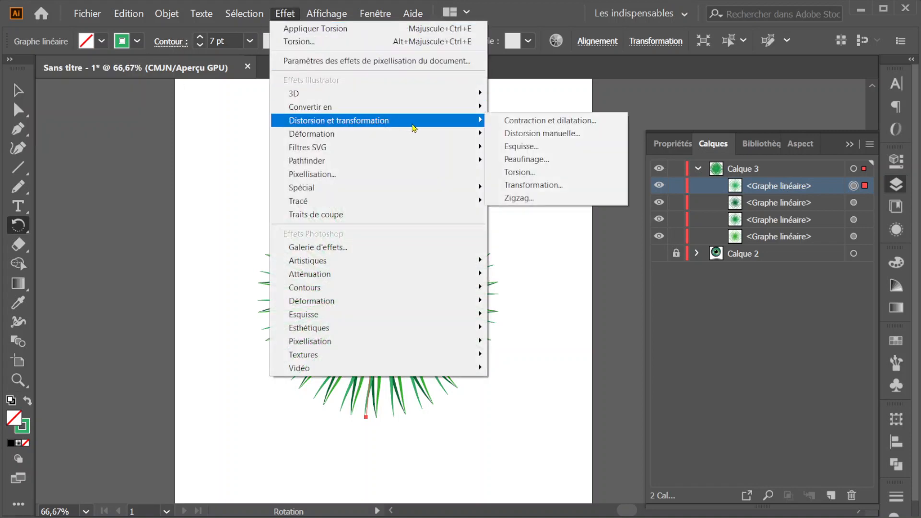
left_click(537, 175)
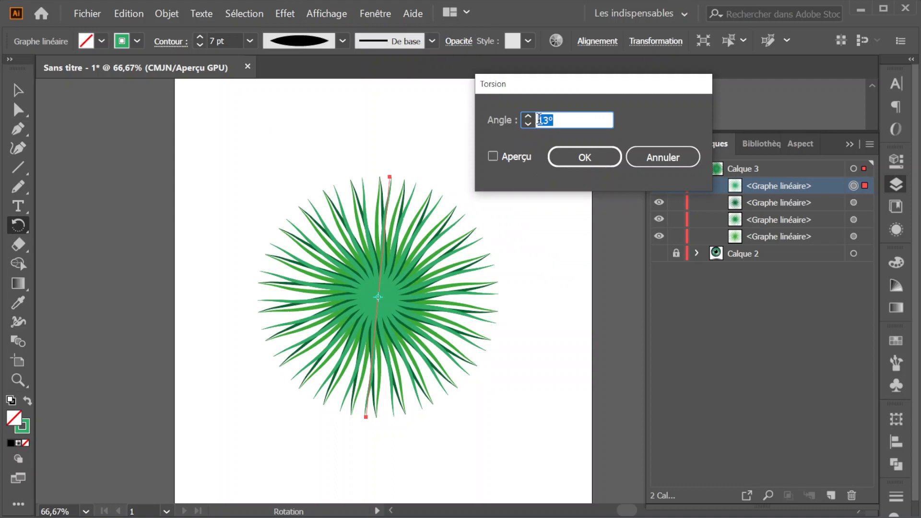
left_click(537, 119)
type("-")
left_click(578, 157)
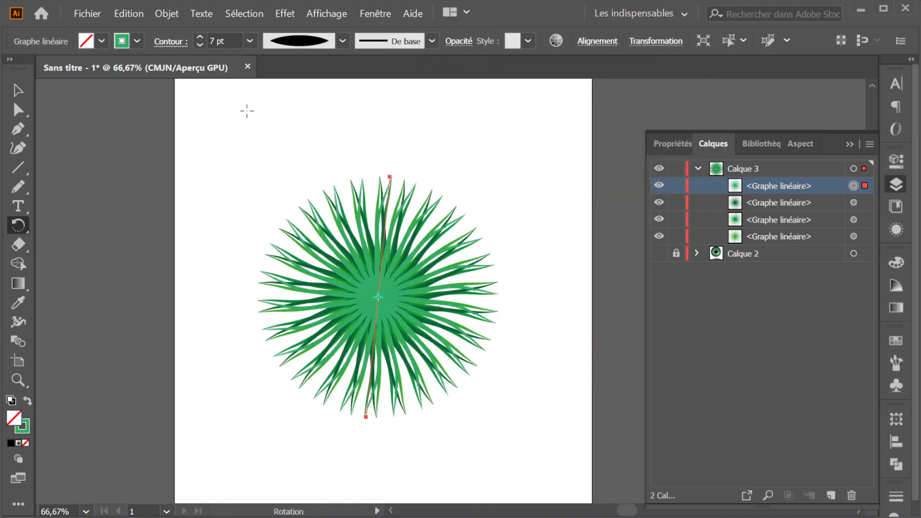
left_click(18, 90)
left_click(354, 129)
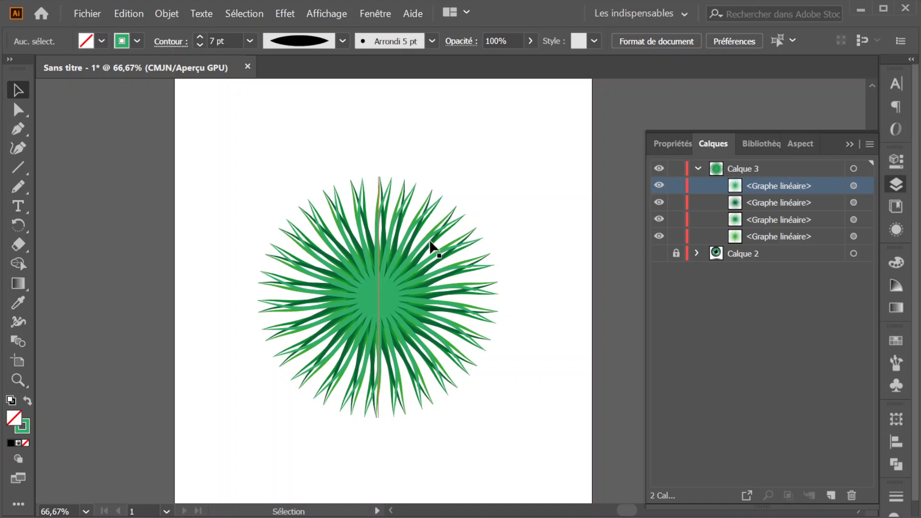
- Select all four strand line paths in Calque 3 and expand their appearance
scroll(430, 246, "up", 1)
scroll(430, 246, "down", 1)
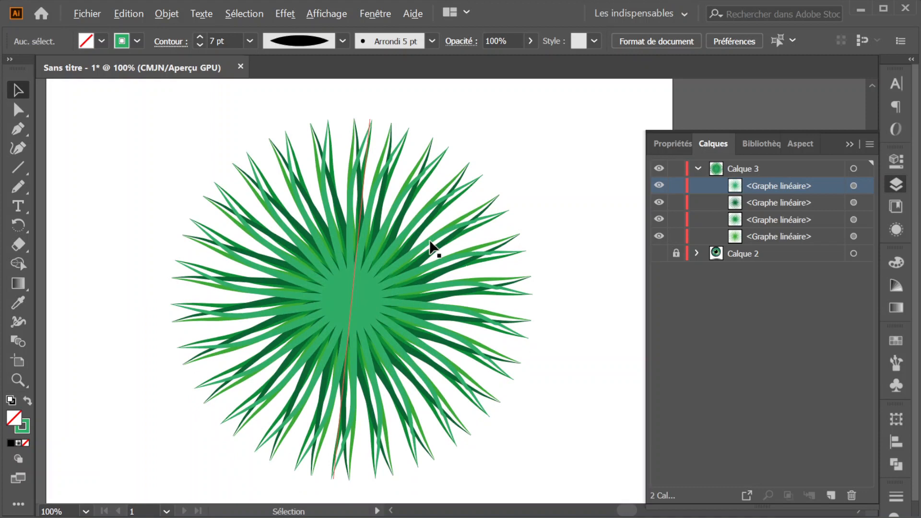
scroll(430, 246, "down", 1)
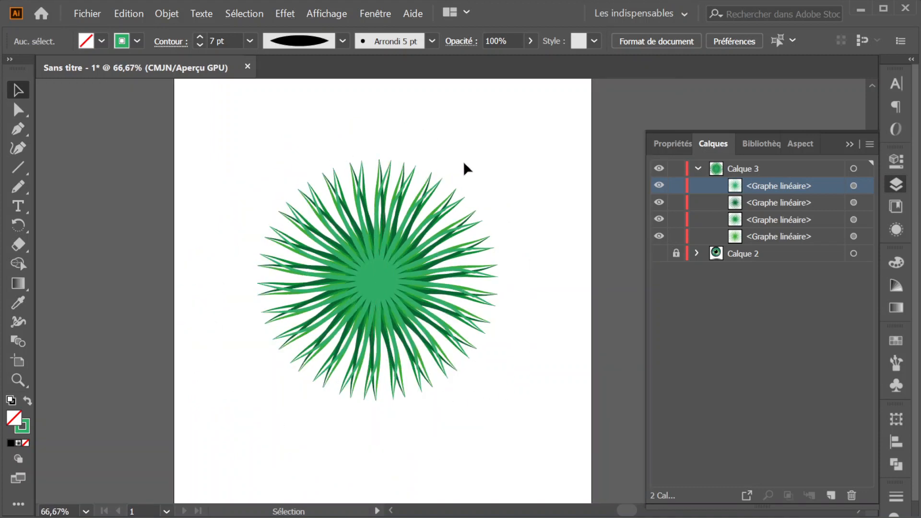
left_click_drag(253, 138, 517, 411)
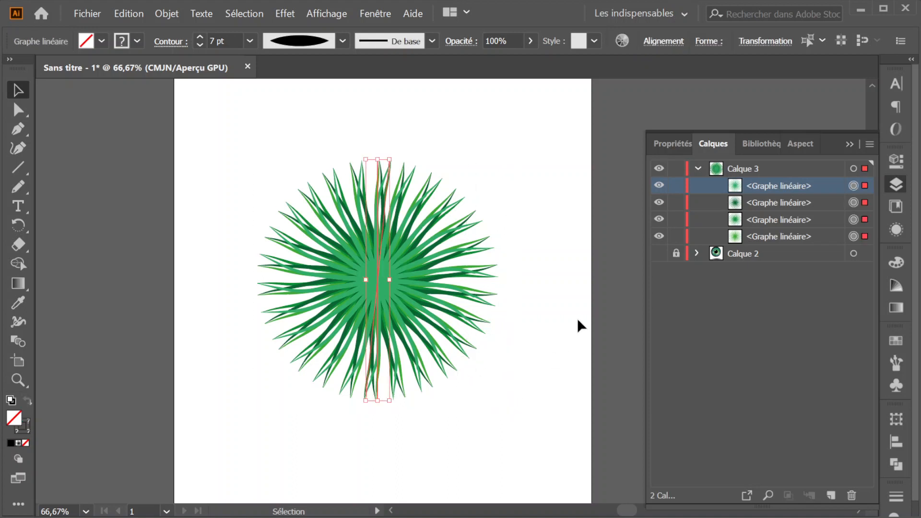
right_click(370, 251)
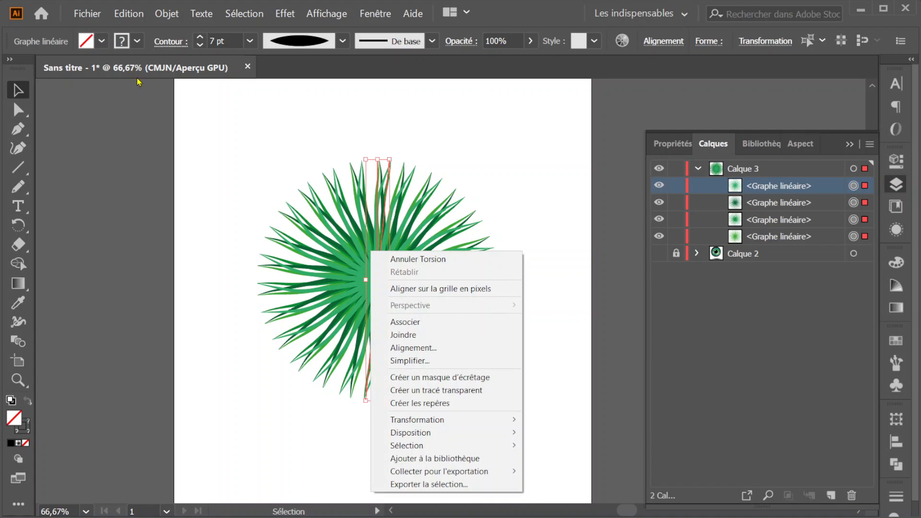
left_click(136, 3)
left_click(133, 16)
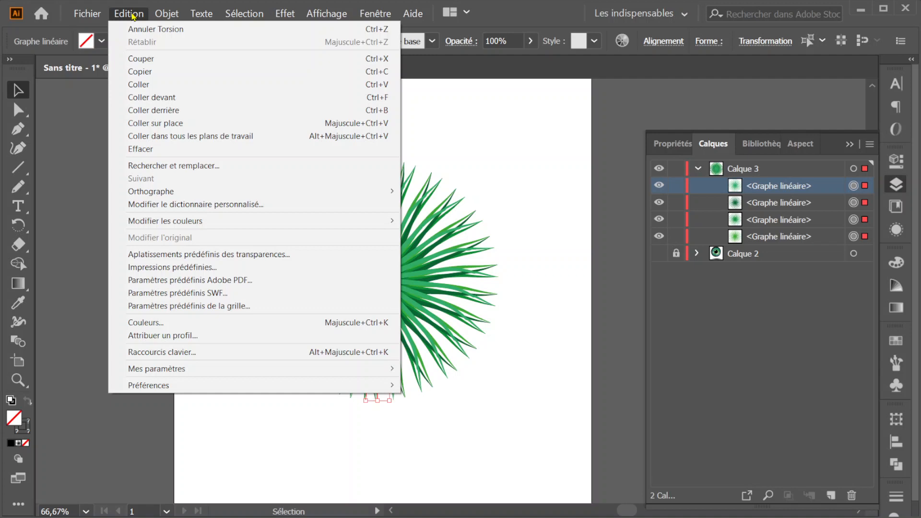
left_click(133, 17)
left_click(163, 13)
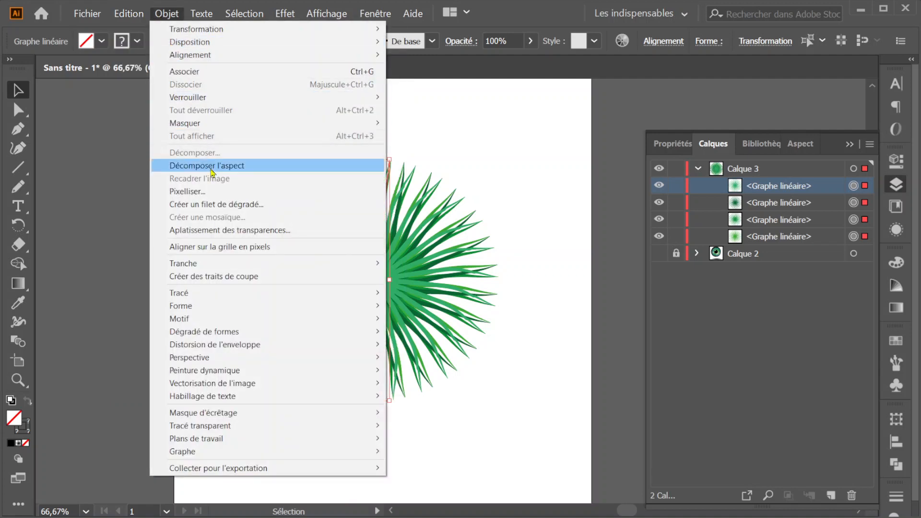
left_click(211, 167)
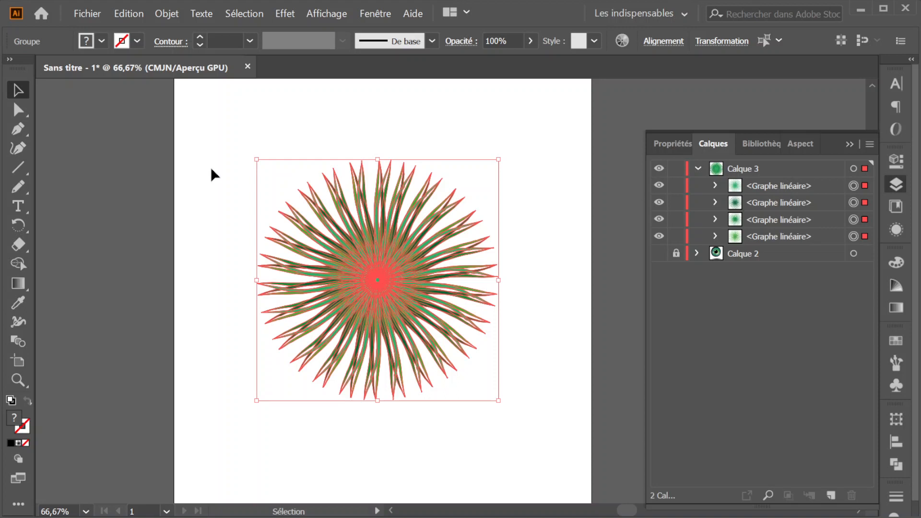
- Ungroup the expanded strands twice so that Calque 3 holds only individual paths
left_click(715, 186)
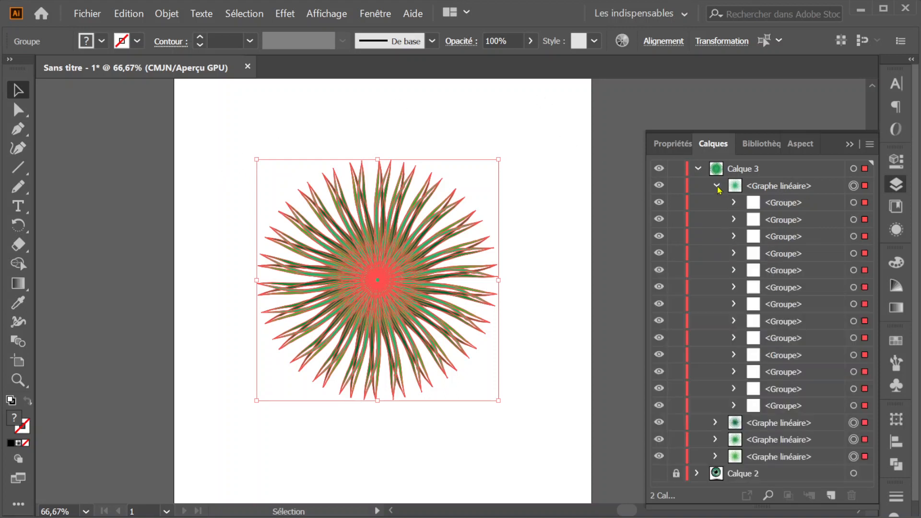
left_click(716, 186)
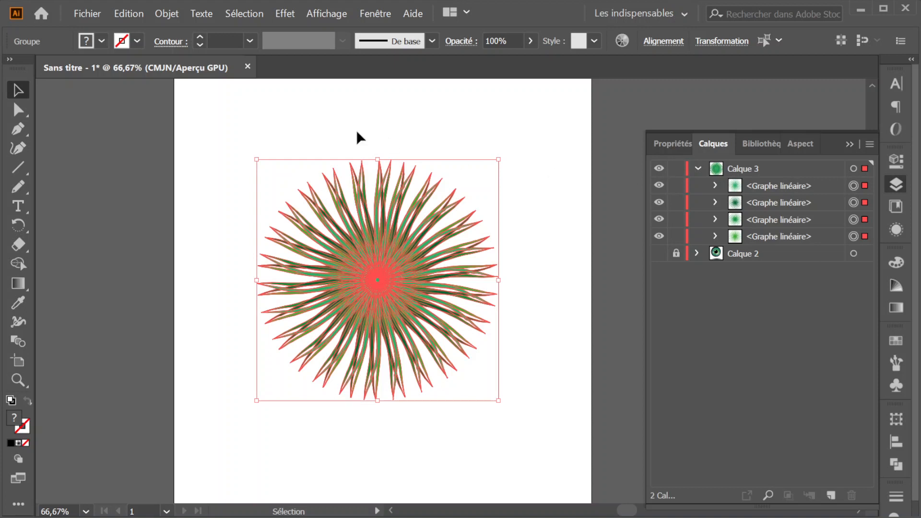
right_click(369, 233)
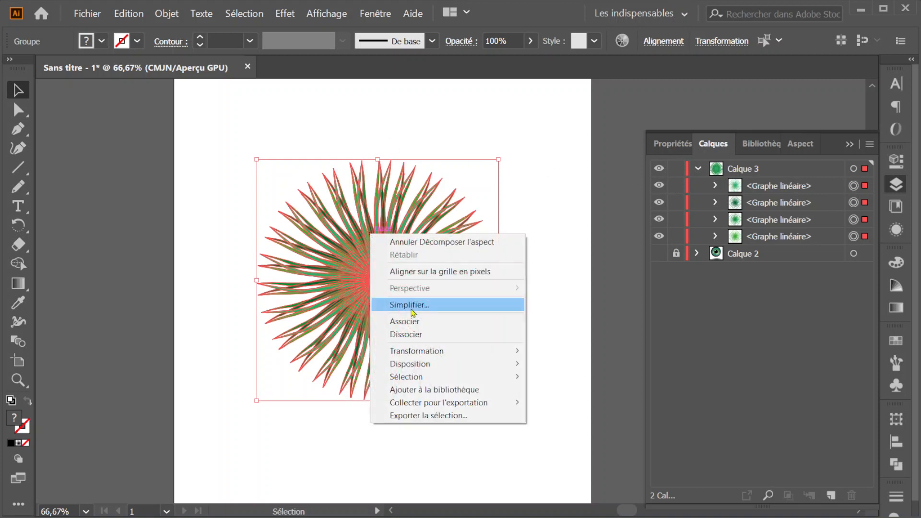
left_click(425, 336)
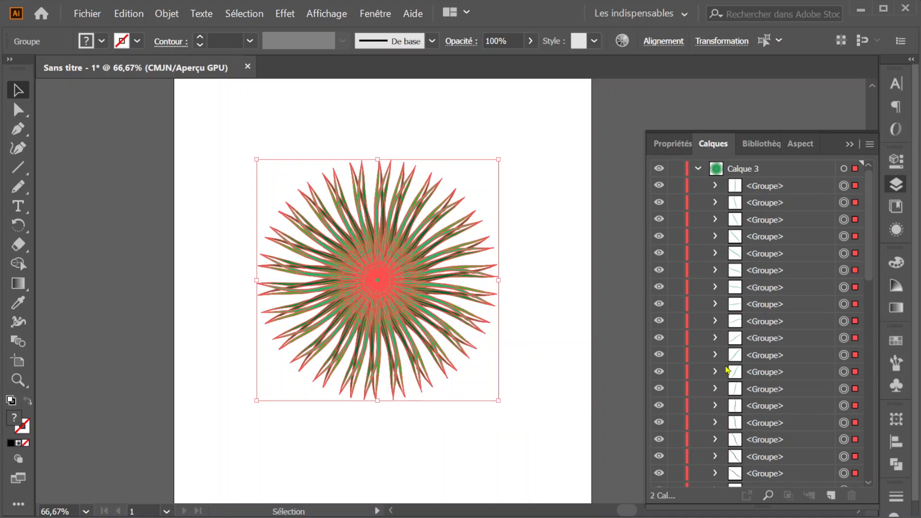
right_click(390, 275)
left_click(422, 377)
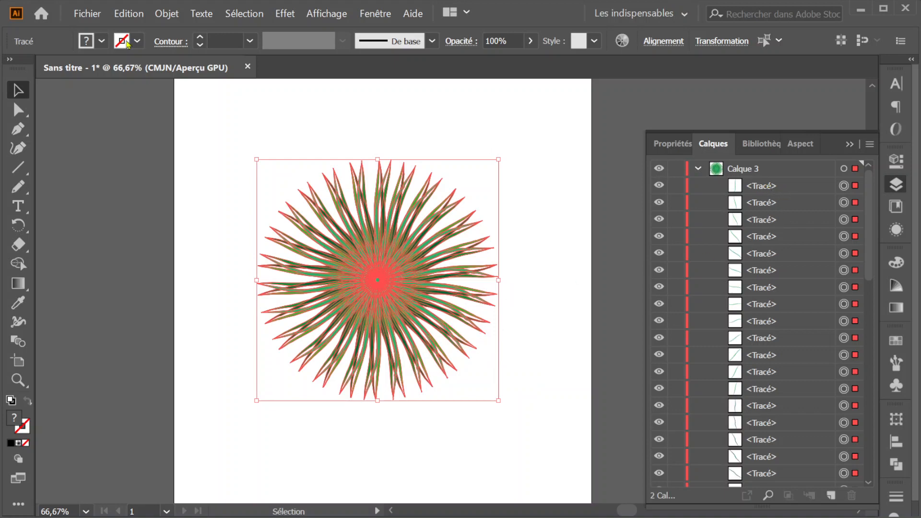
- Set up a Transformation effect on the ungrouped strands with 70% horizontal and vertical scaling and the preview enabled
left_click(285, 15)
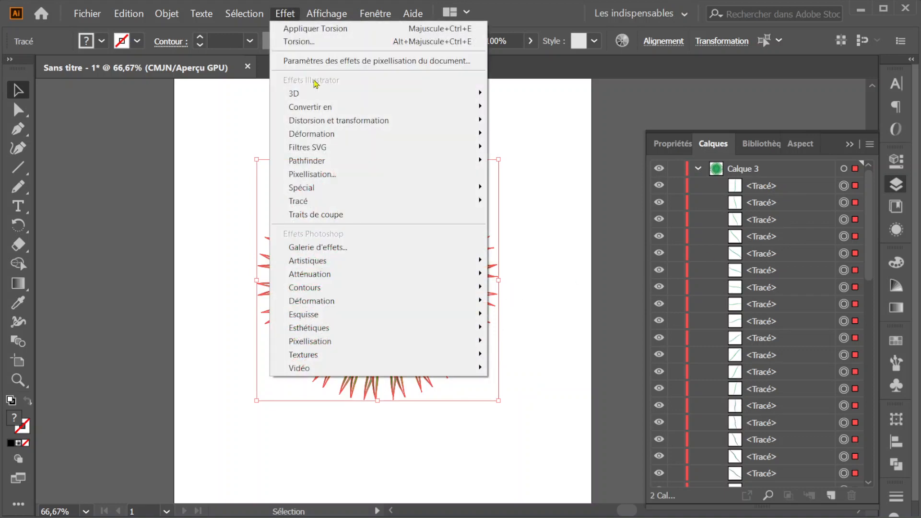
mouse_move(432, 127)
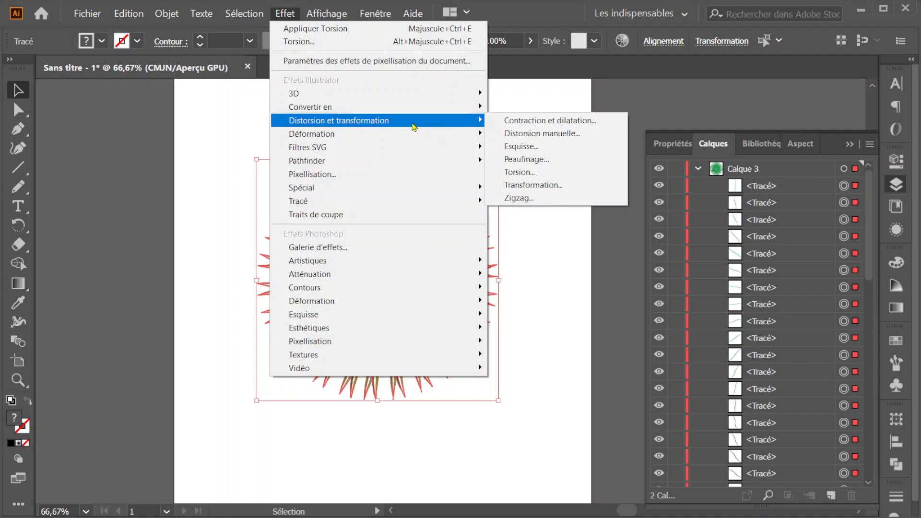
left_click(526, 185)
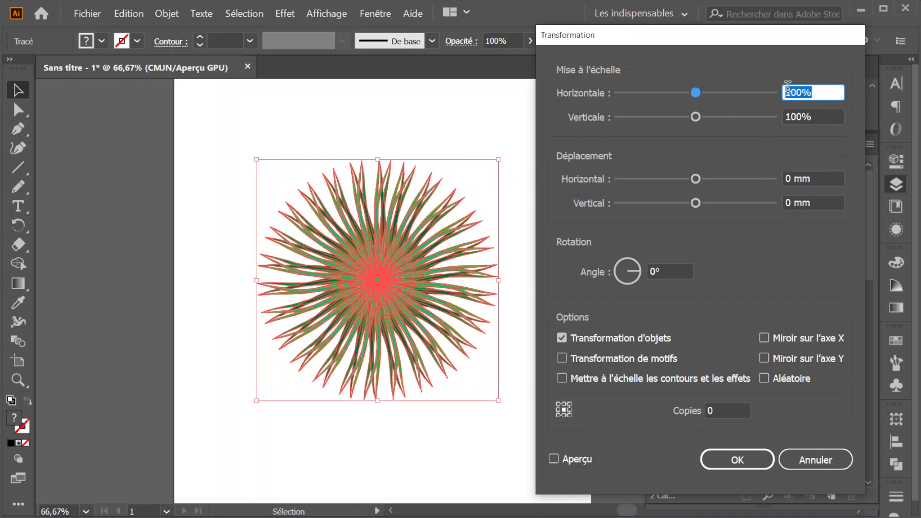
type("70")
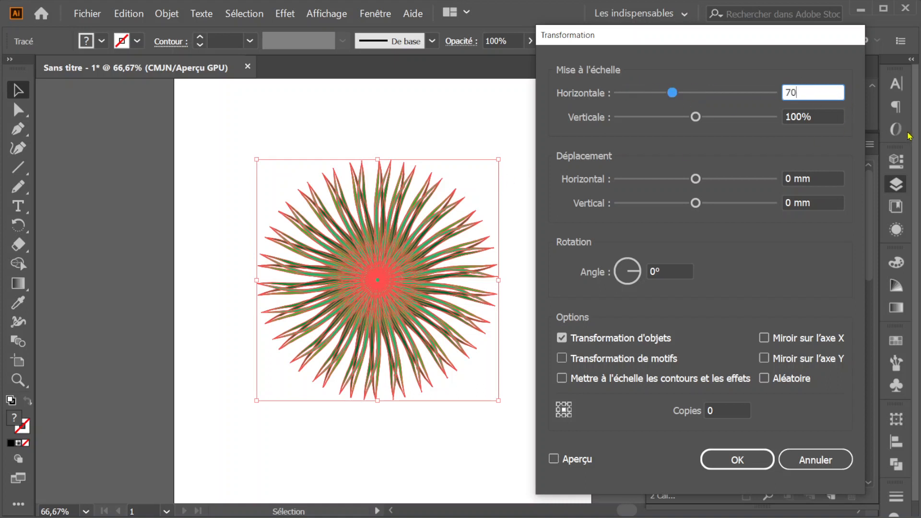
left_click(826, 116)
type("7")
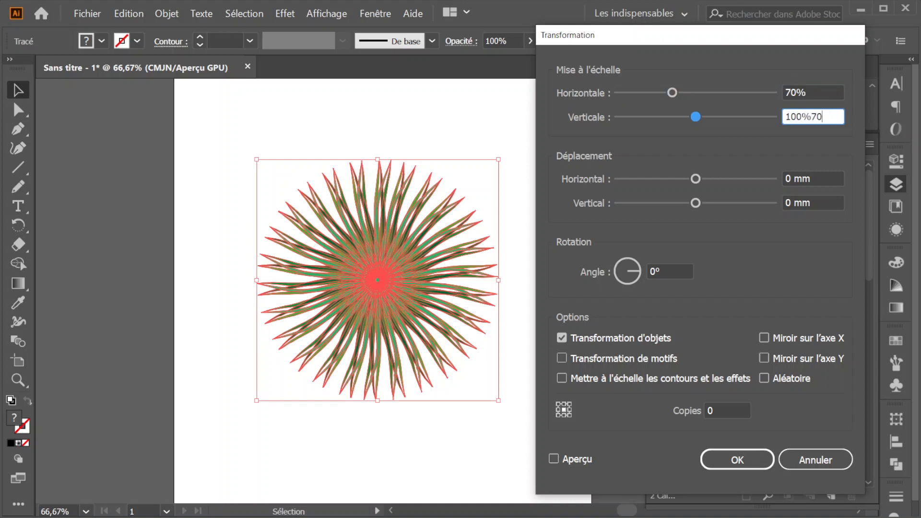
type("0")
double_click(826, 117)
type("70")
left_click(554, 458)
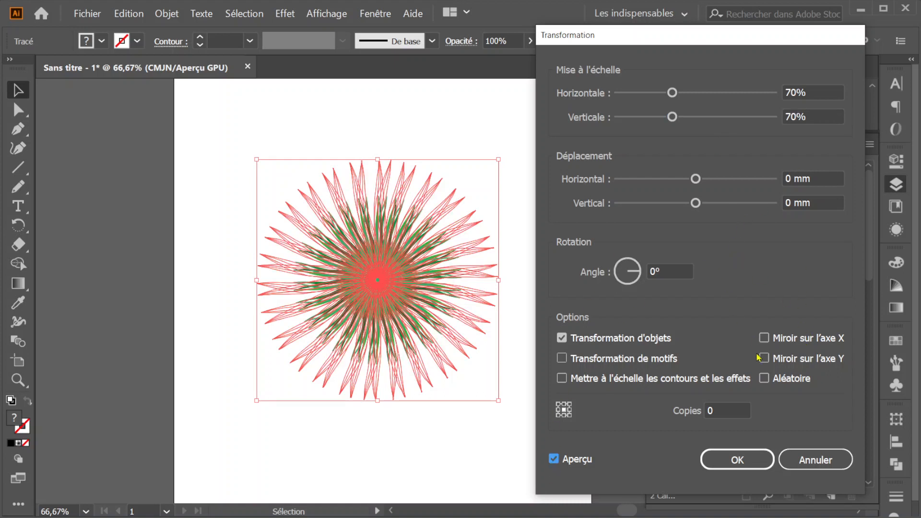
- Randomise the transformation, set its rotation angle to 5° and apply it to the strands
left_click(764, 379)
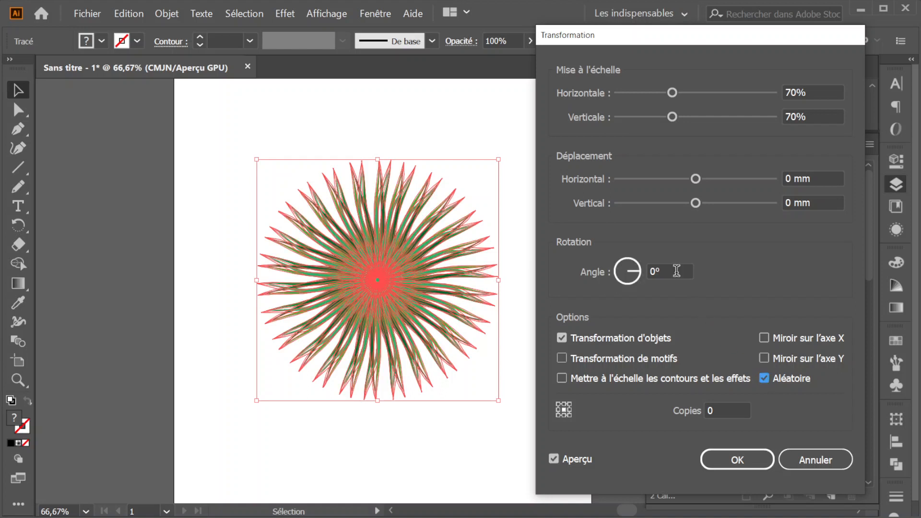
left_click(676, 271)
key("Up")
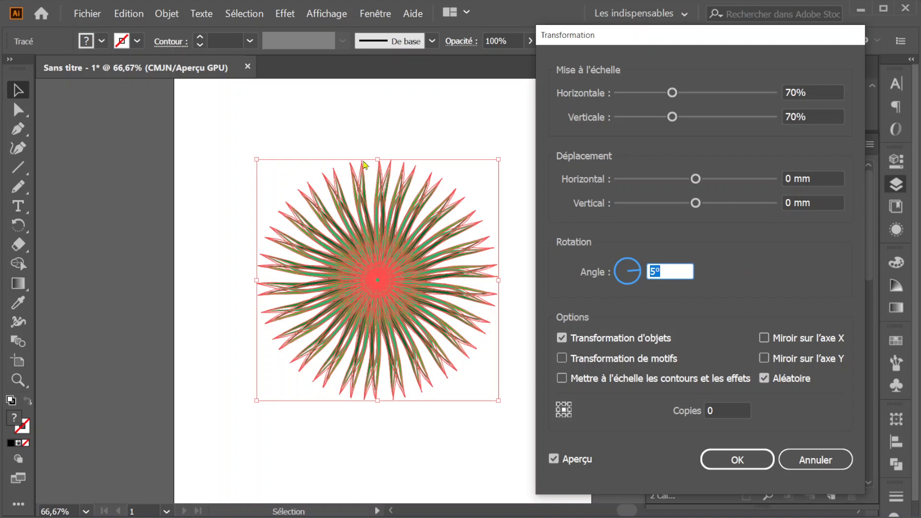
left_click(739, 463)
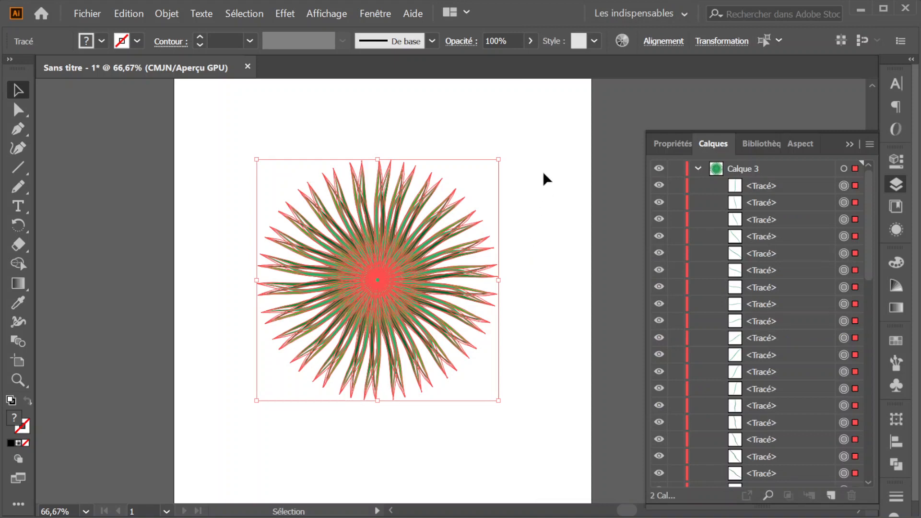
left_click(542, 171)
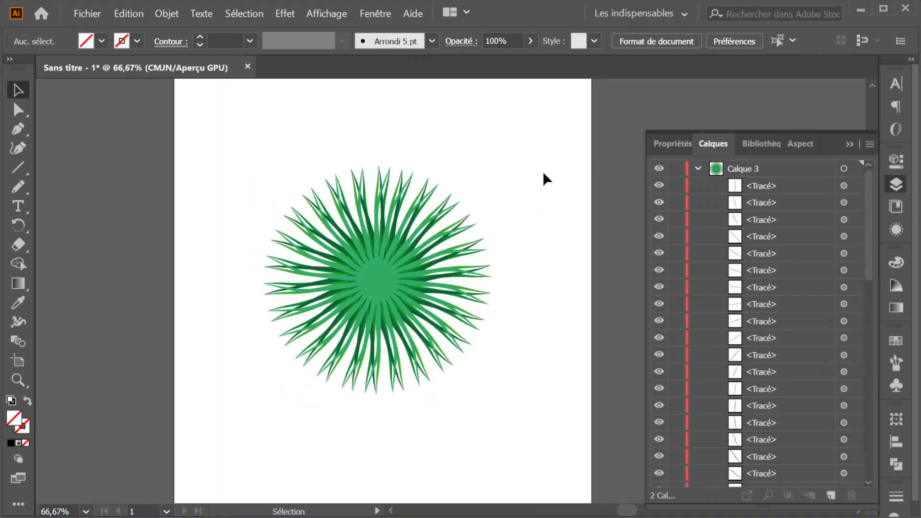
- Examine the strands up close to check how their lengths and rotation vary around the iris
scroll(332, 280, "up", 2)
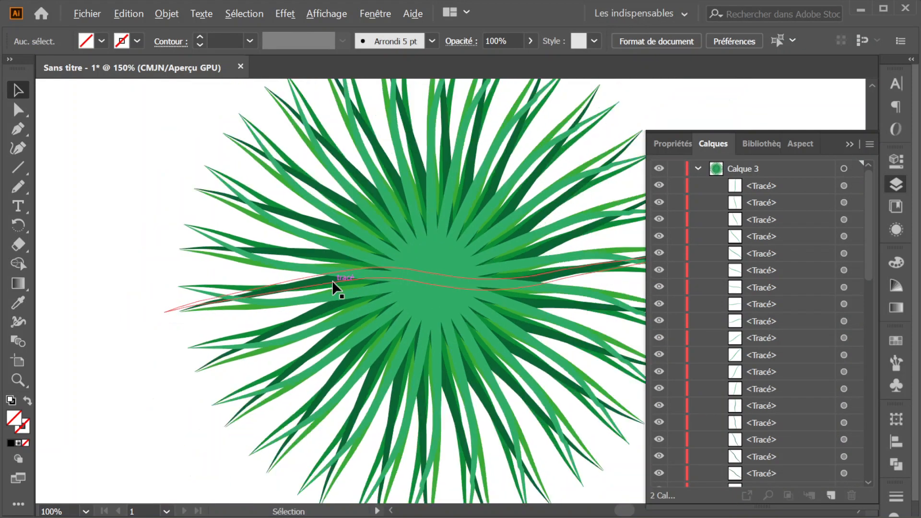
scroll(454, 220, "up", 1)
scroll(453, 221, "down", 2)
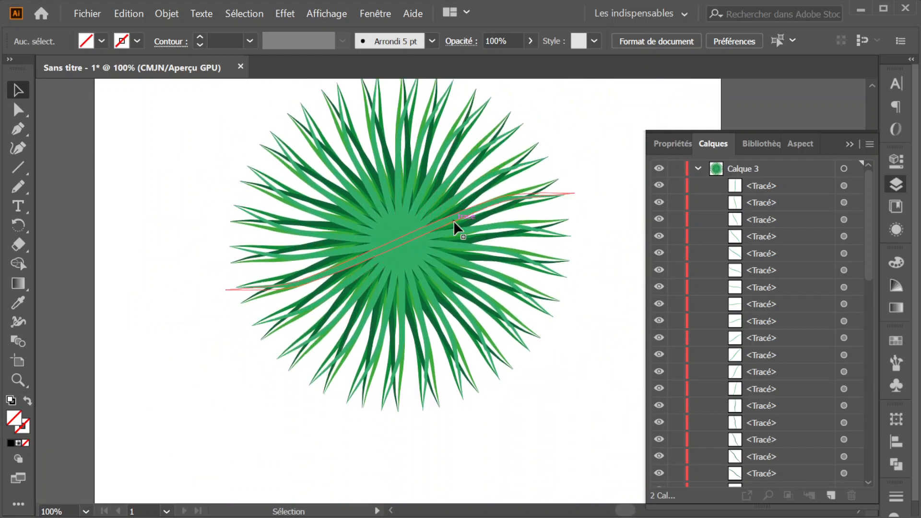
scroll(453, 221, "up", 1)
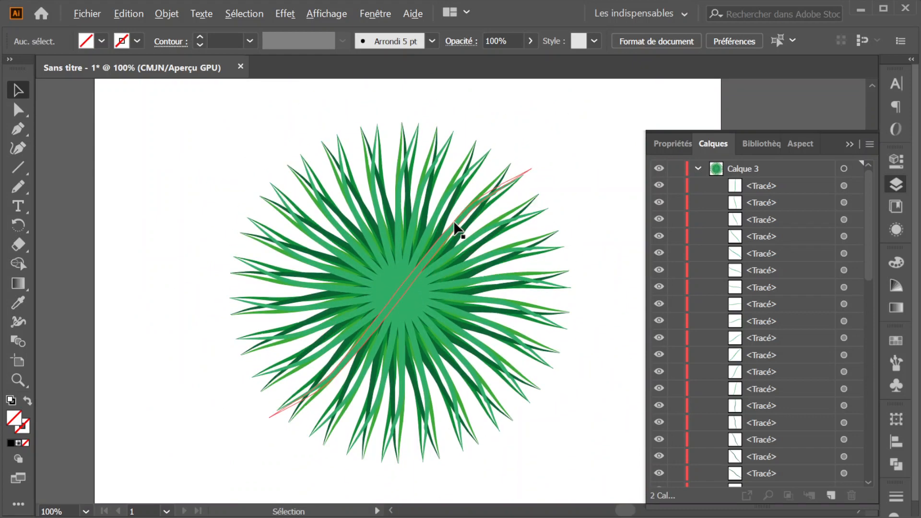
scroll(458, 228, "down", 1)
scroll(458, 228, "up", 2)
scroll(454, 226, "down", 1)
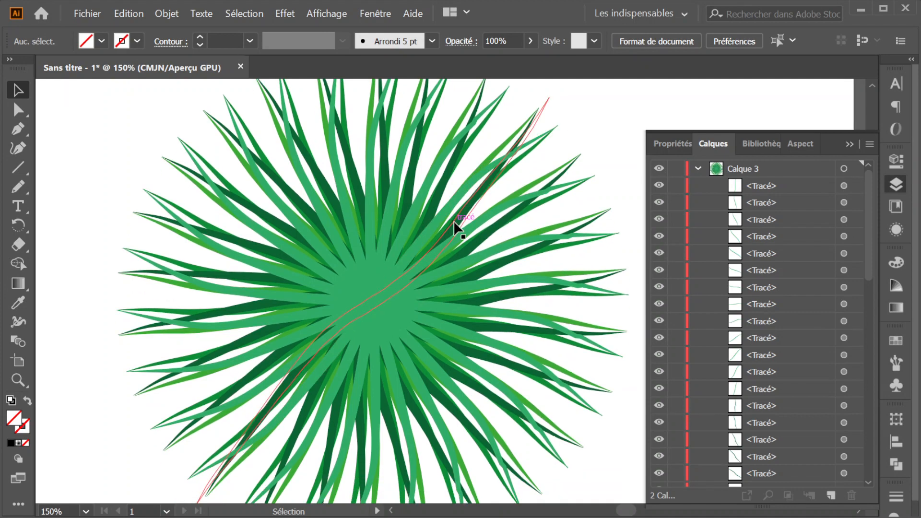
- Select all the individual strands on Calque 3 and combine them into a single group
left_click(843, 168)
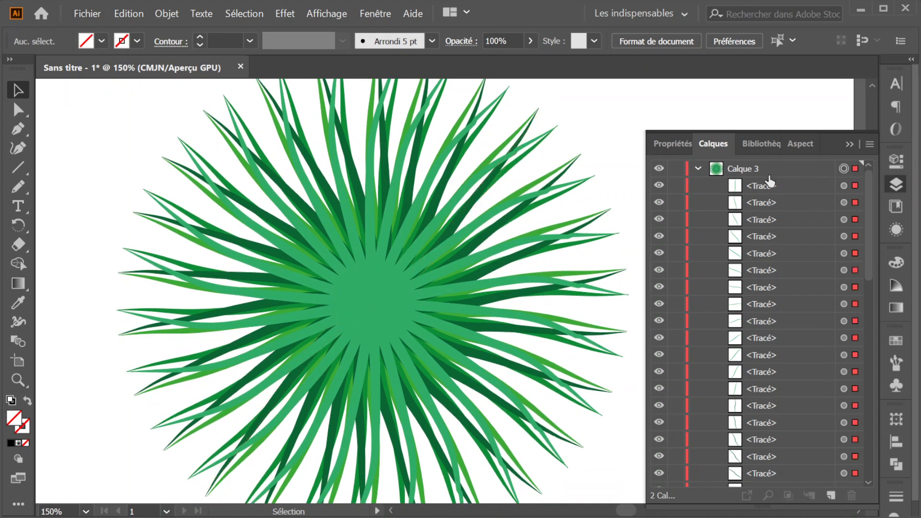
key("ctrl+1")
key("ctrl+minus")
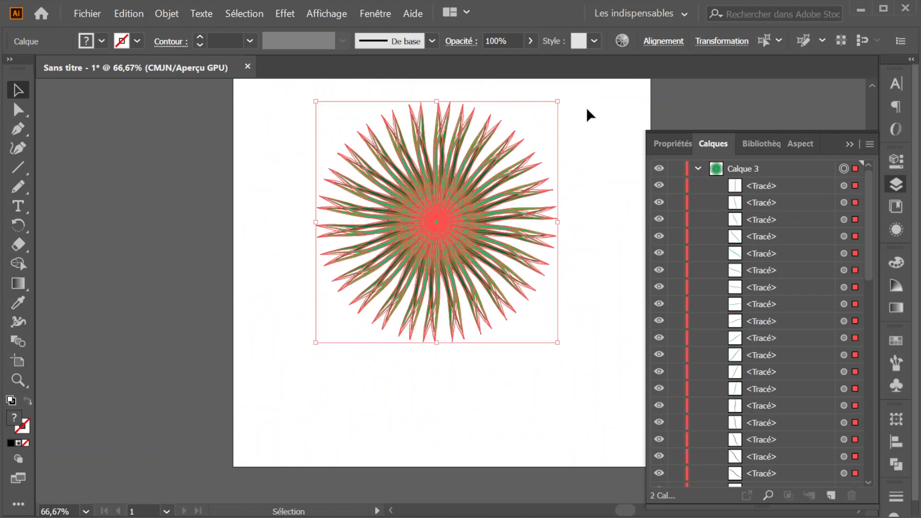
left_click(590, 115)
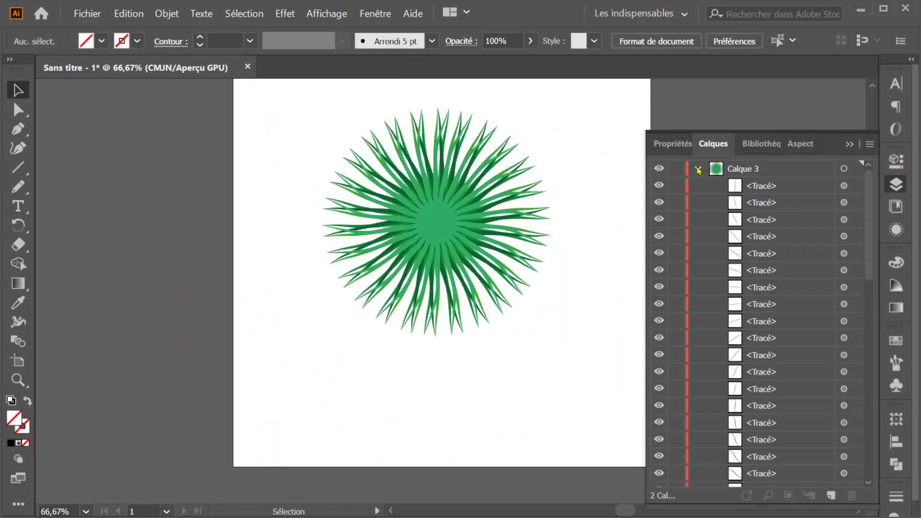
left_click(699, 169)
left_click(853, 168)
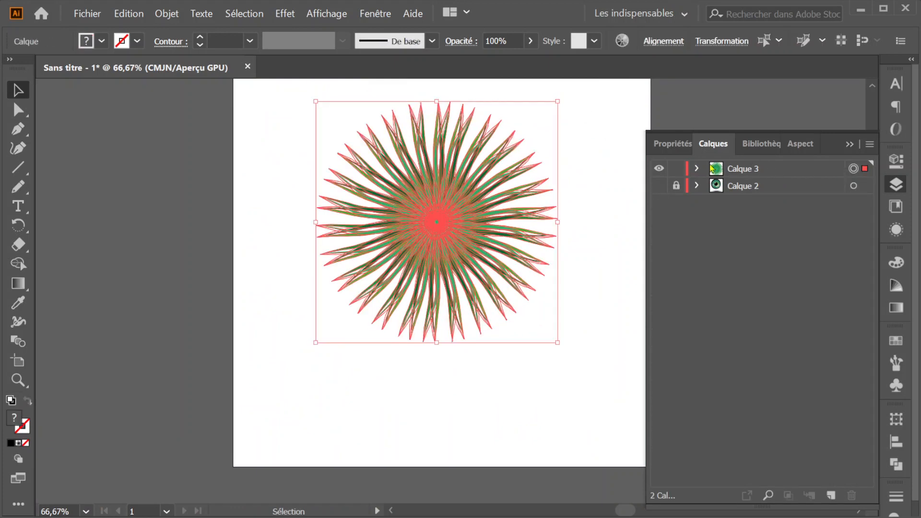
left_click(693, 170)
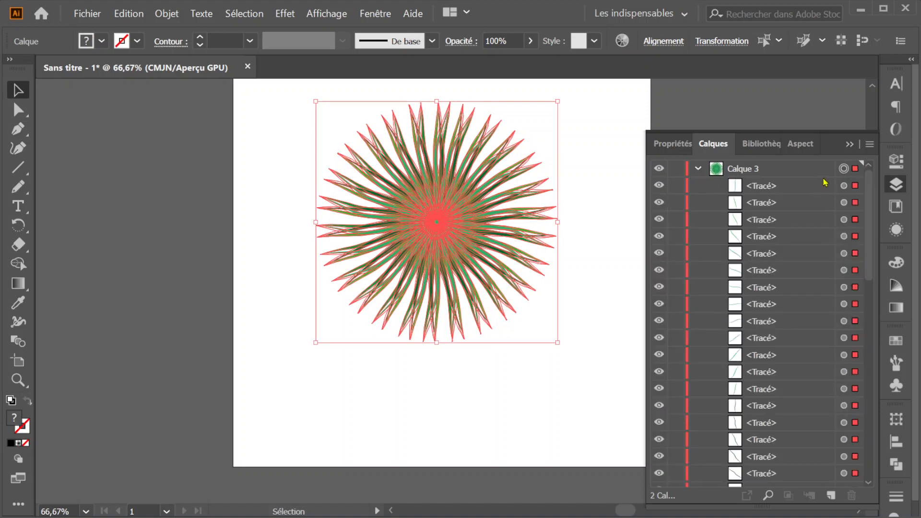
key("ctrl+g")
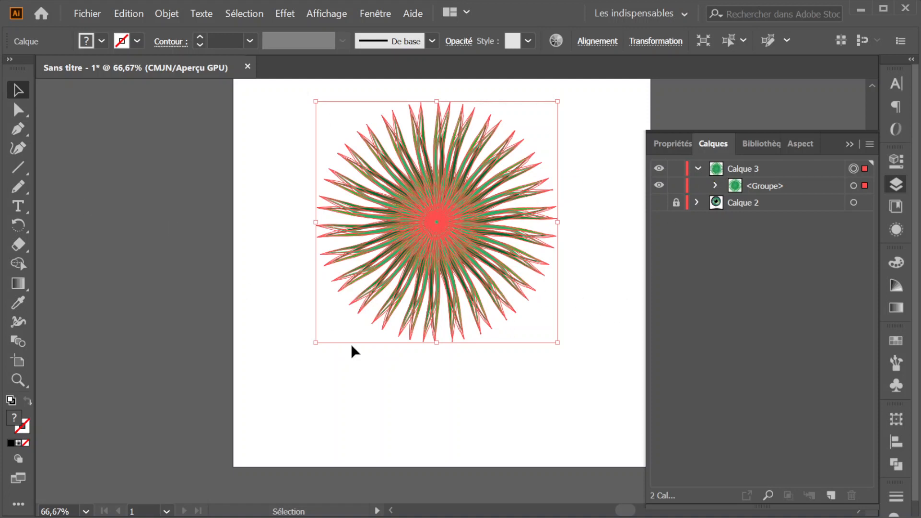
- Draw a circle about 126 mm in diameter from the centre of the strands so it surrounds them, and fill it with black
scroll(397, 297, "up", 1)
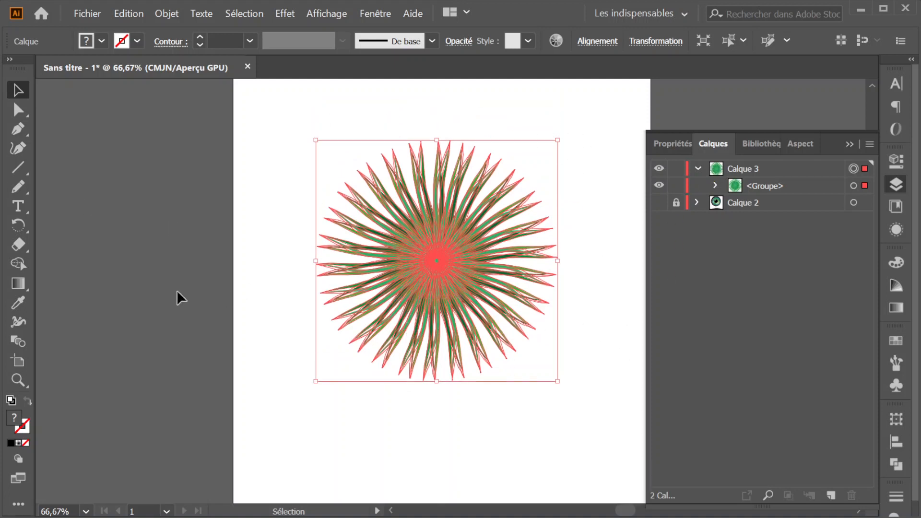
left_click(19, 171)
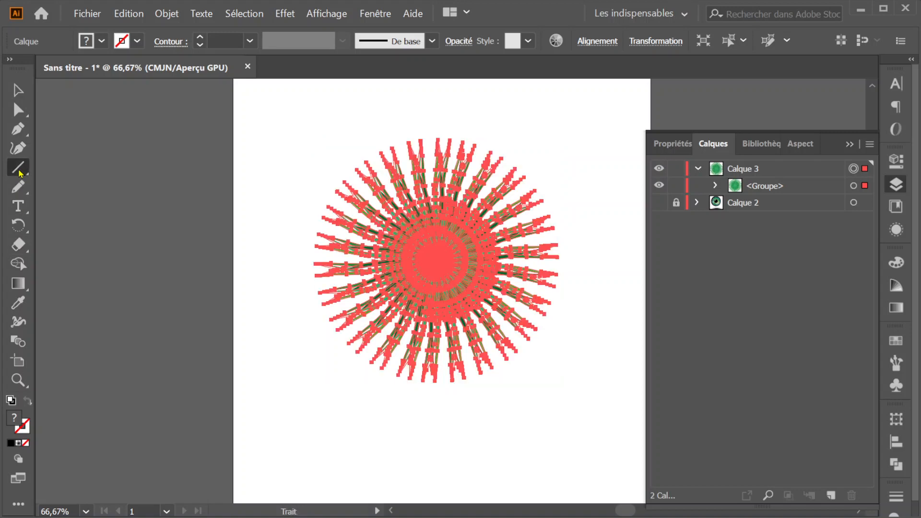
left_click(71, 192)
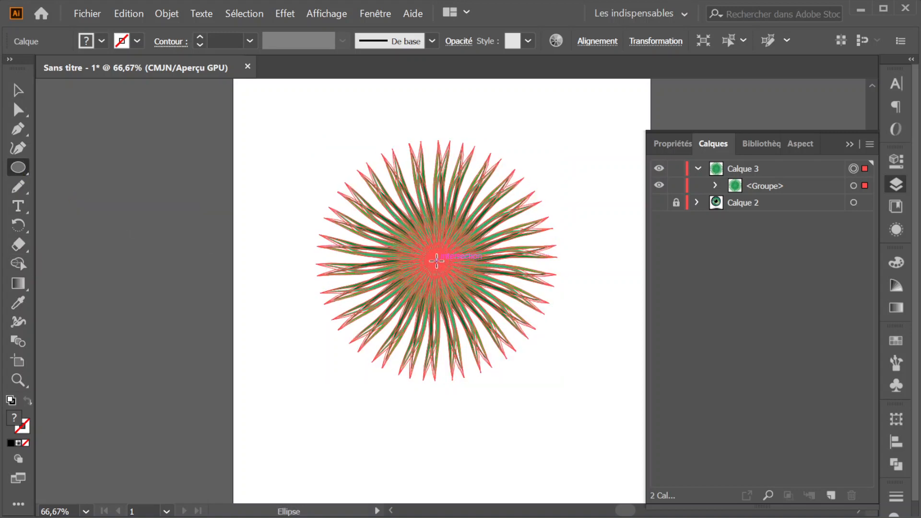
left_click_drag(436, 261, 562, 354)
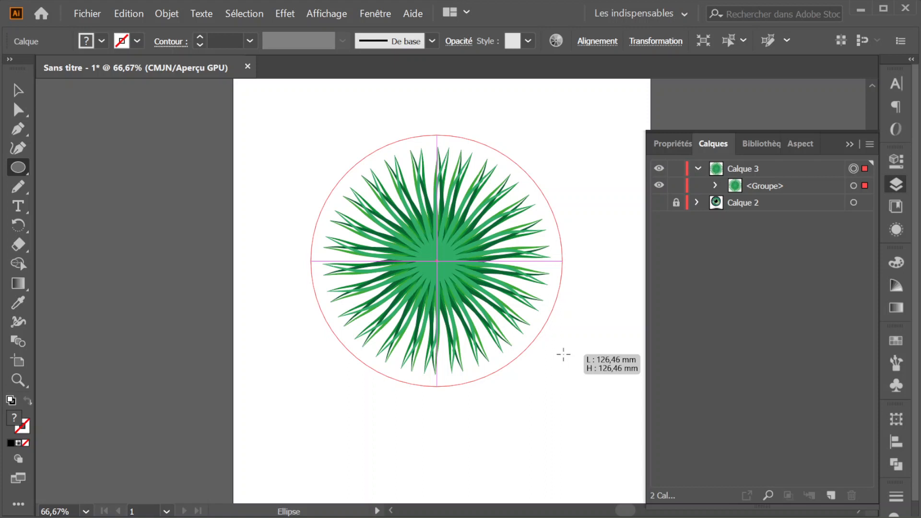
left_click_drag(563, 353, 564, 355)
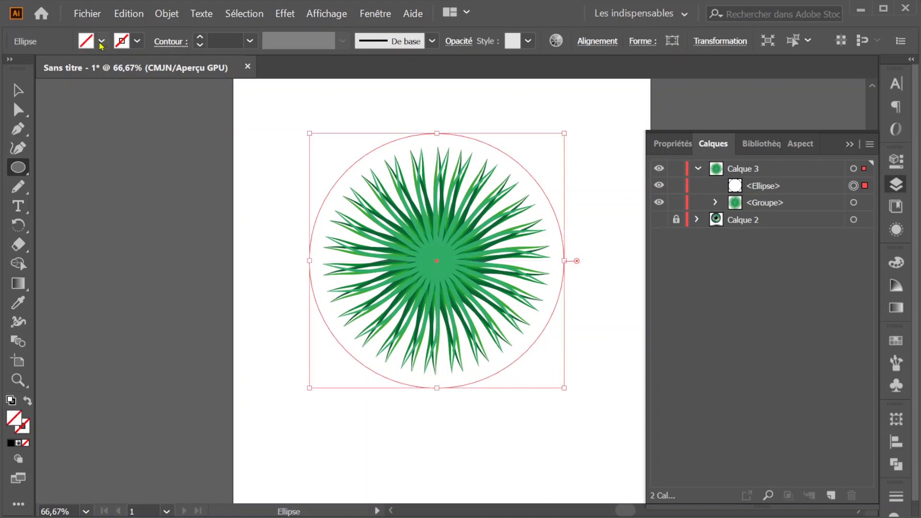
left_click(121, 42)
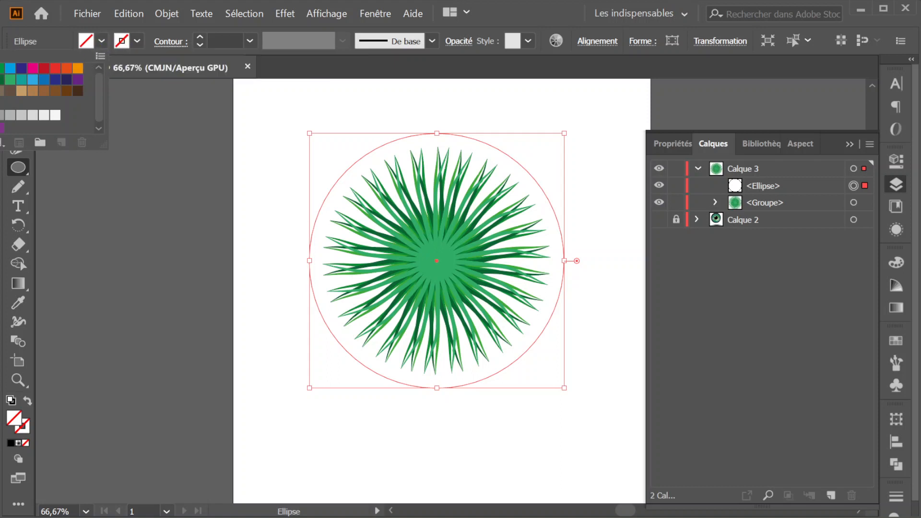
left_click(0, 69)
left_click(168, 32)
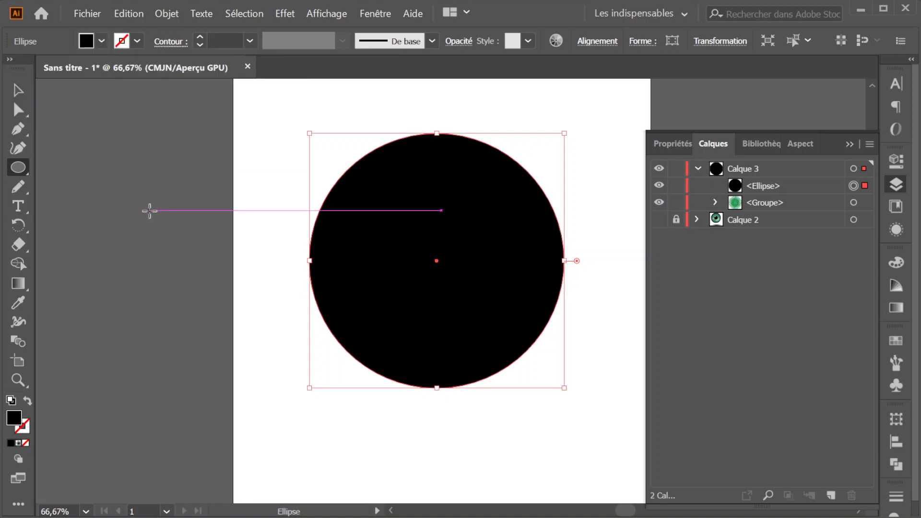
- Replace the circle's solid fill with the white-to-black gradient preset and make it radial
left_click(18, 286)
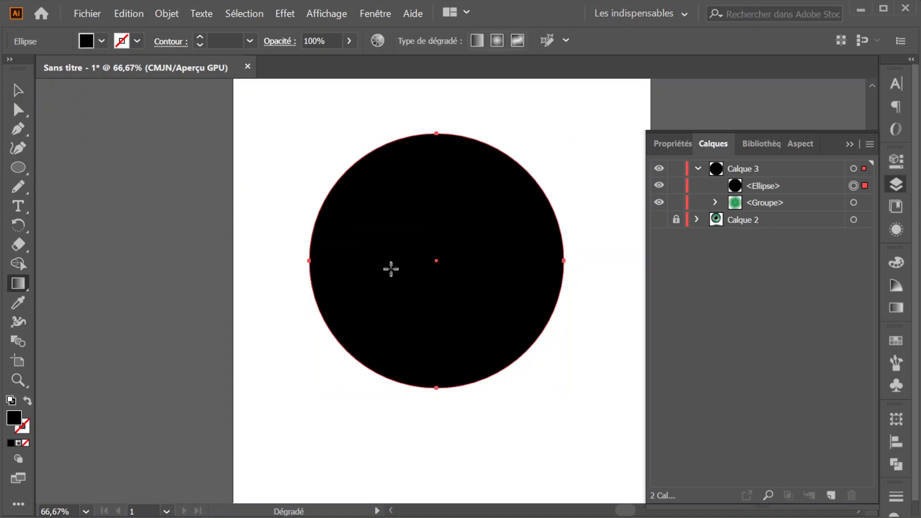
left_click(849, 145)
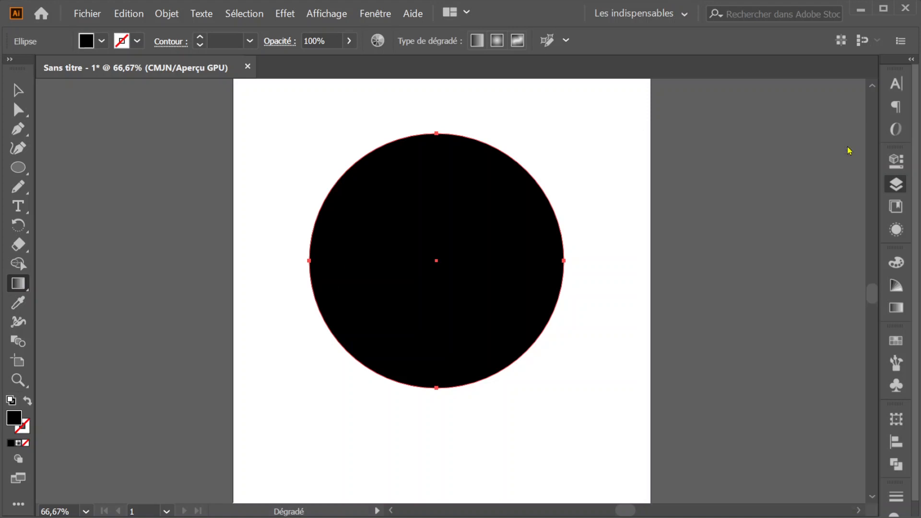
left_click(896, 308)
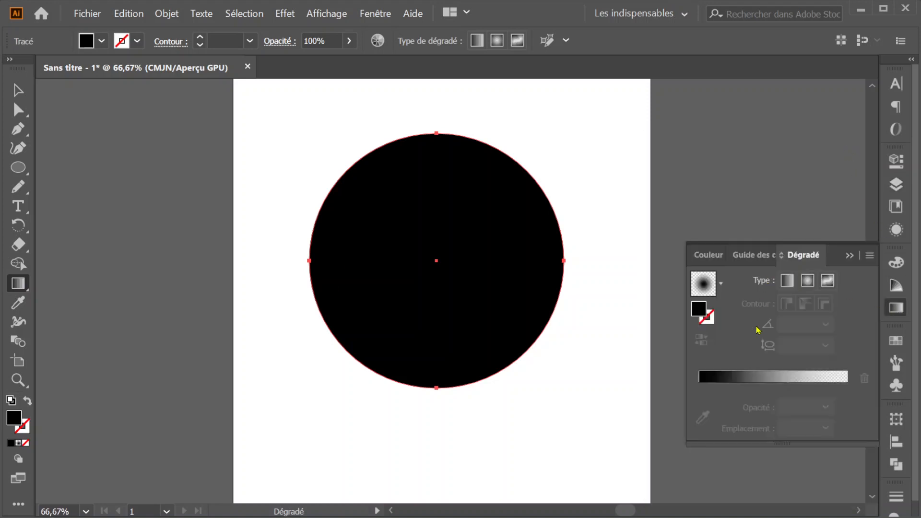
left_click(766, 378)
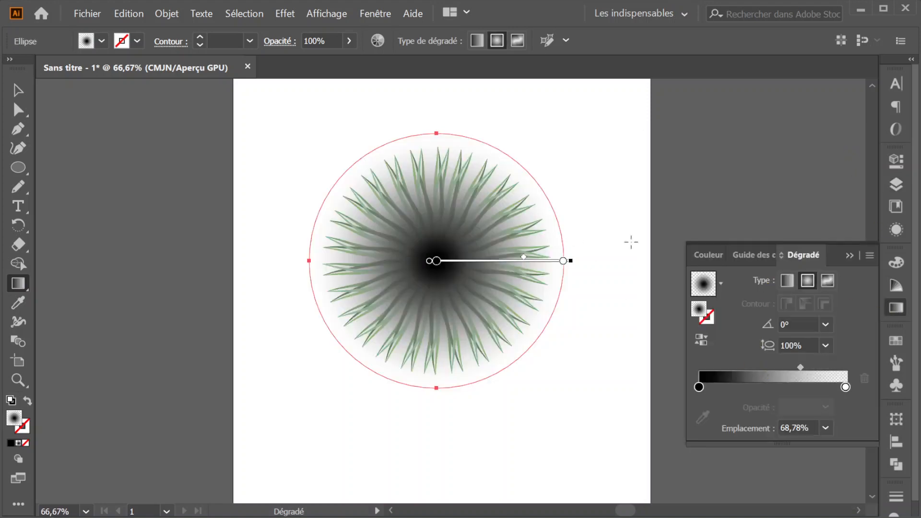
left_click(721, 284)
left_click(623, 312)
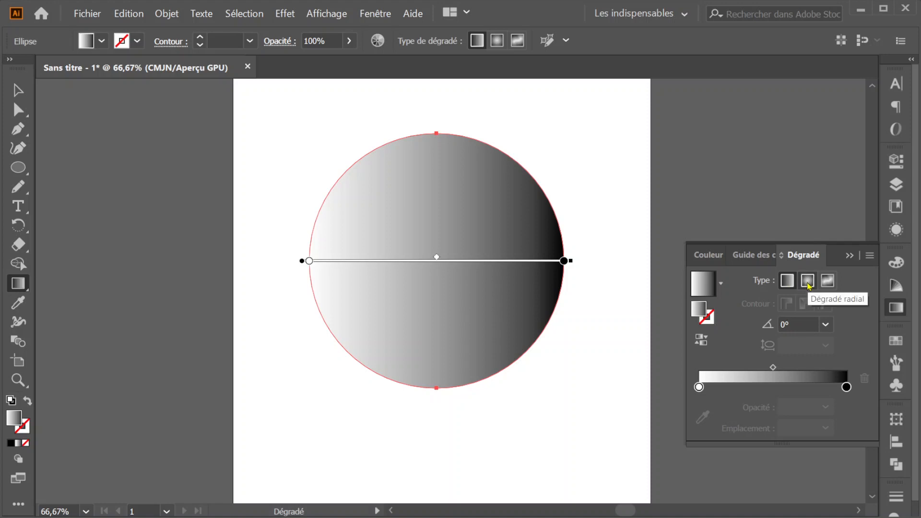
left_click(808, 285)
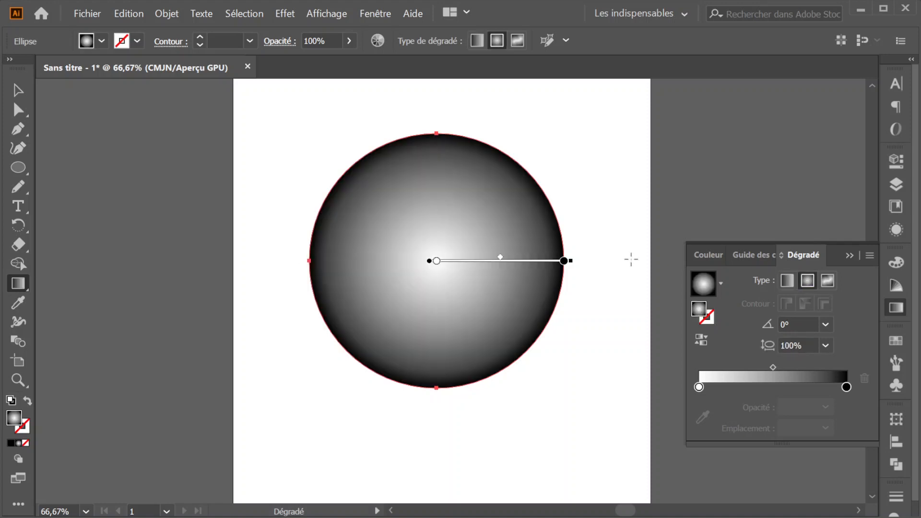
- Recolour the white centre stop of the circle's radial gradient with the teal swatch
double_click(699, 387)
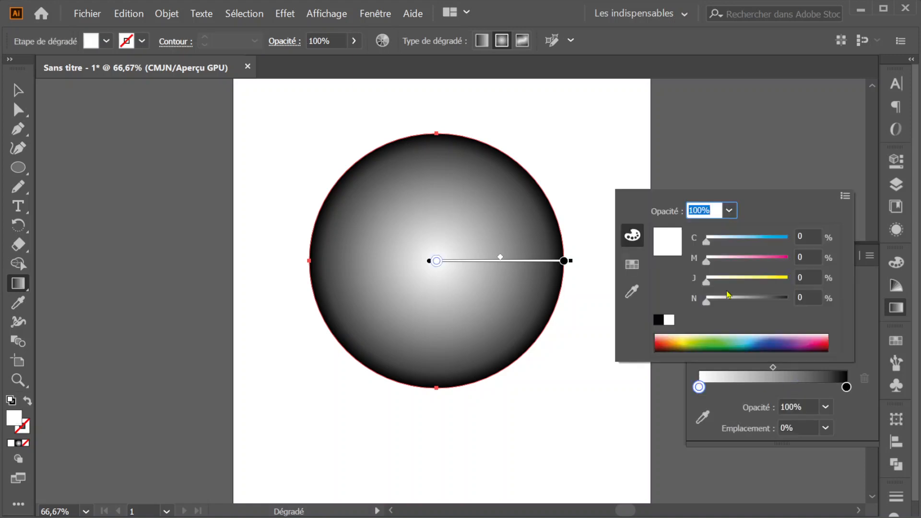
left_click(632, 270)
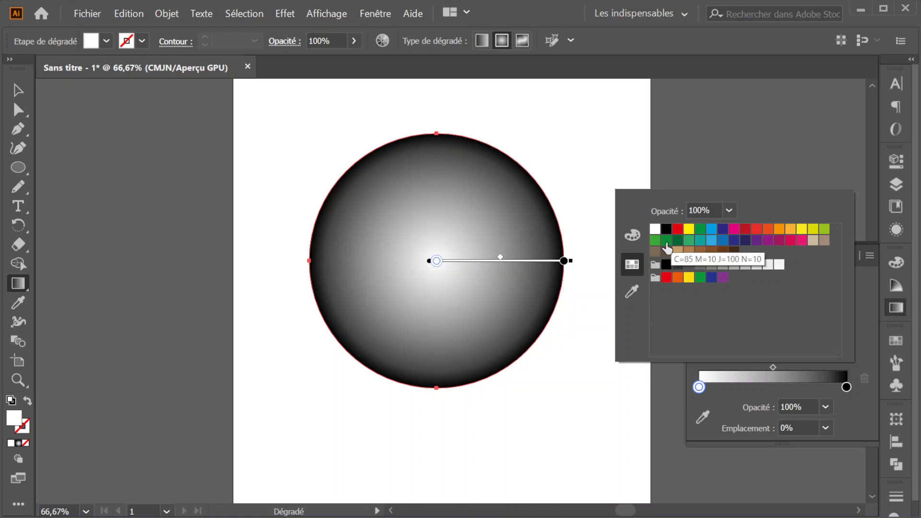
left_click(690, 241)
left_click(699, 241)
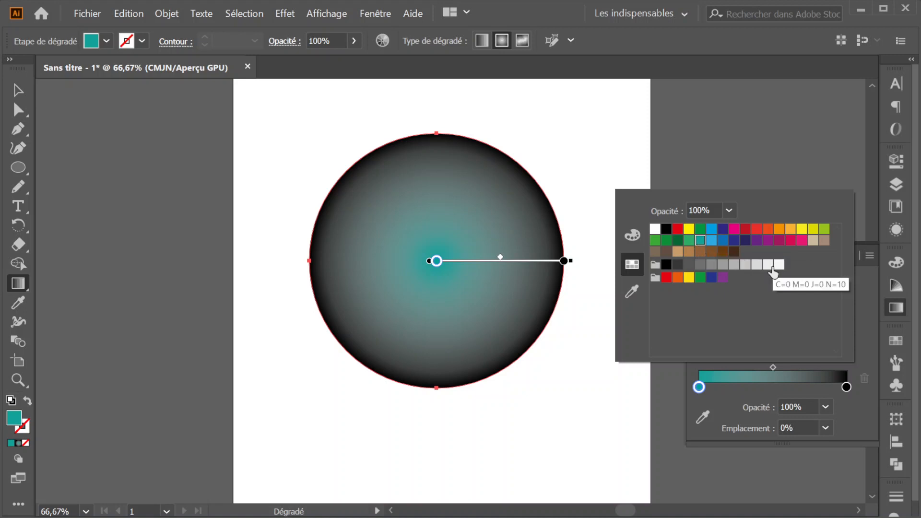
- Recolour the outer gradient stop to near-black C=100 M=100 J=13 N=100 and shift the gradient midpoint to 68.18%
left_click(846, 386)
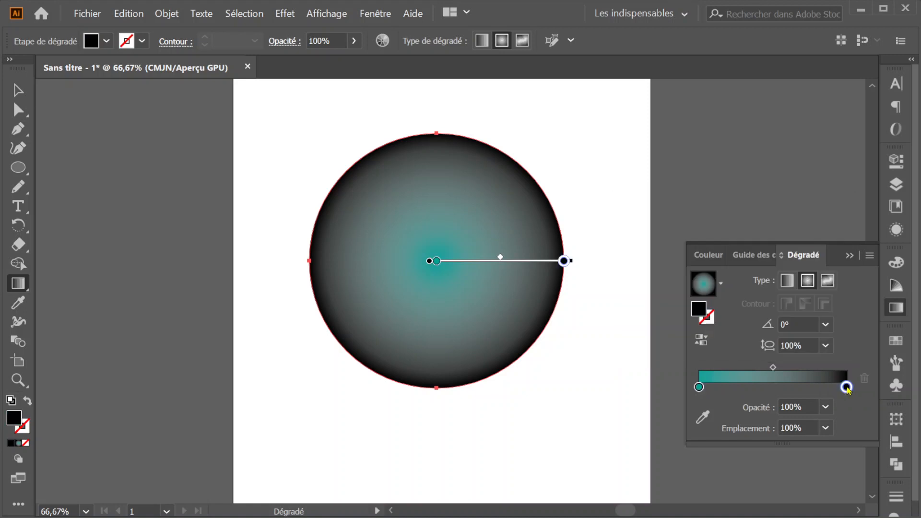
double_click(846, 386)
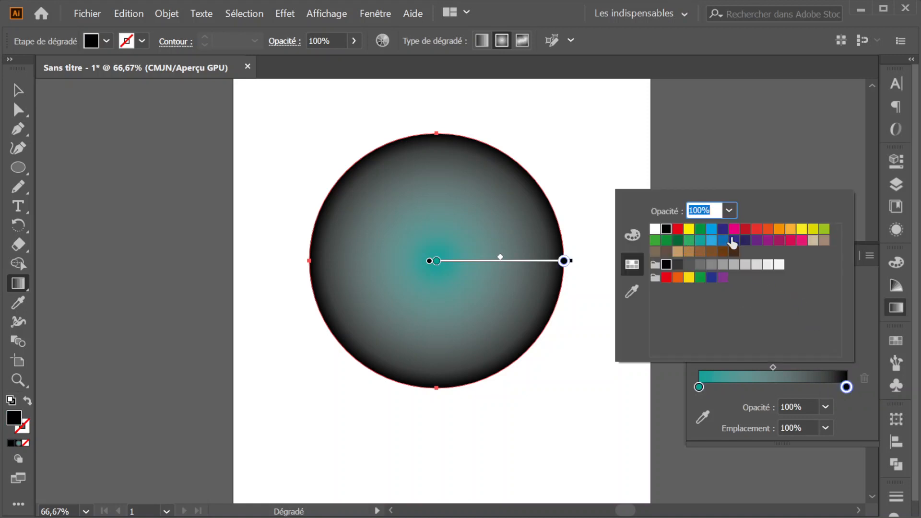
left_click(744, 242)
left_click(632, 235)
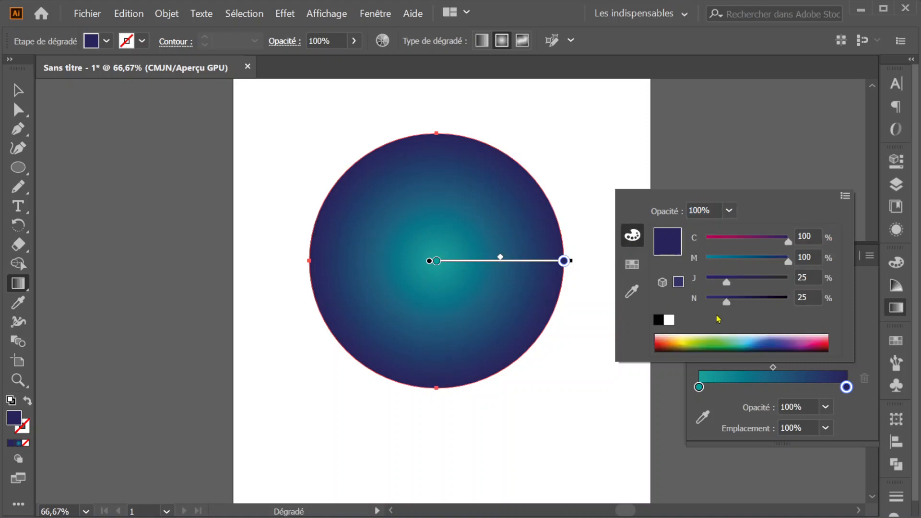
left_click_drag(729, 305, 786, 309)
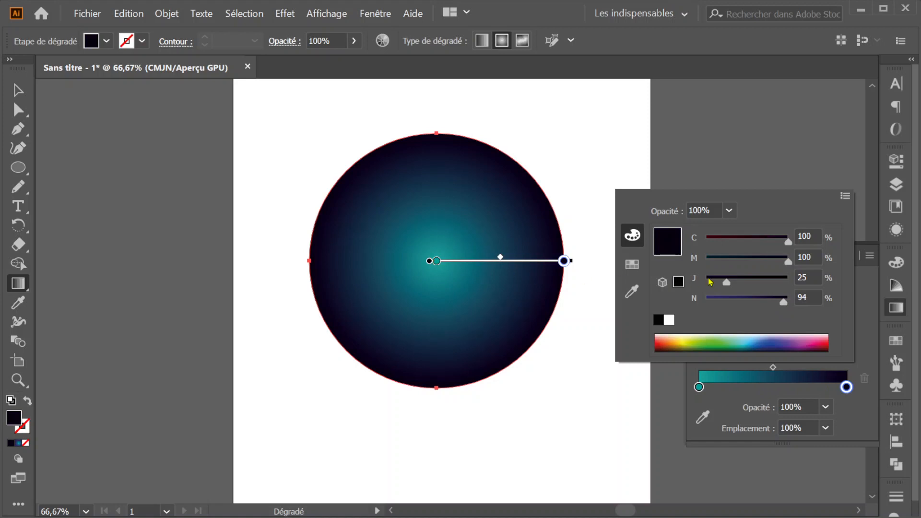
left_click_drag(728, 284, 717, 283)
left_click_drag(784, 307, 790, 308)
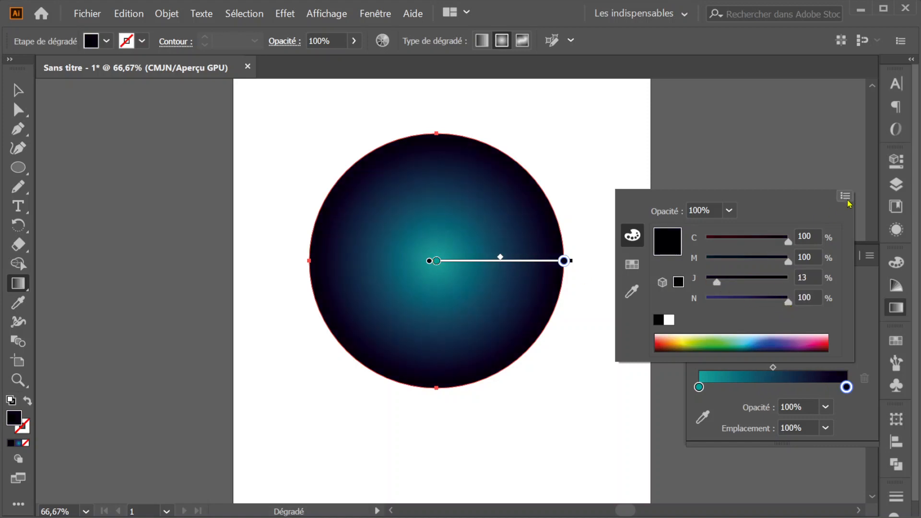
left_click(866, 323)
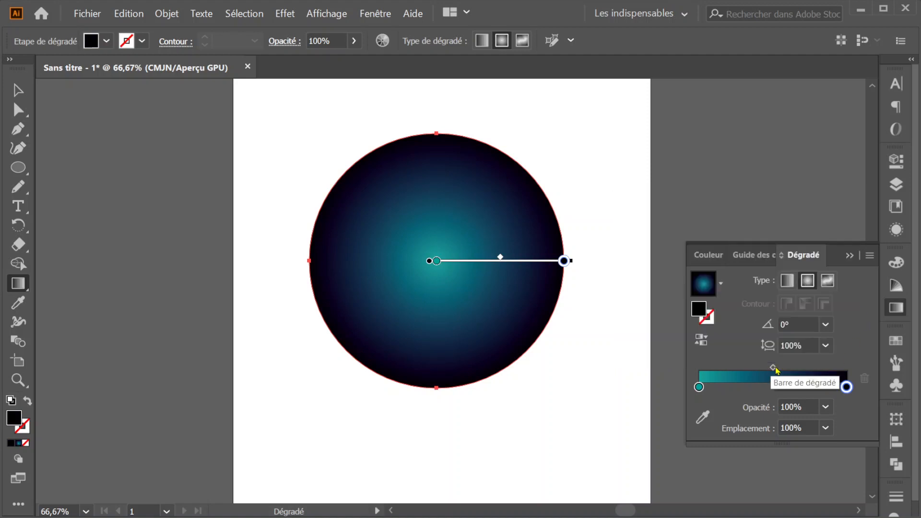
left_click_drag(773, 370, 804, 372)
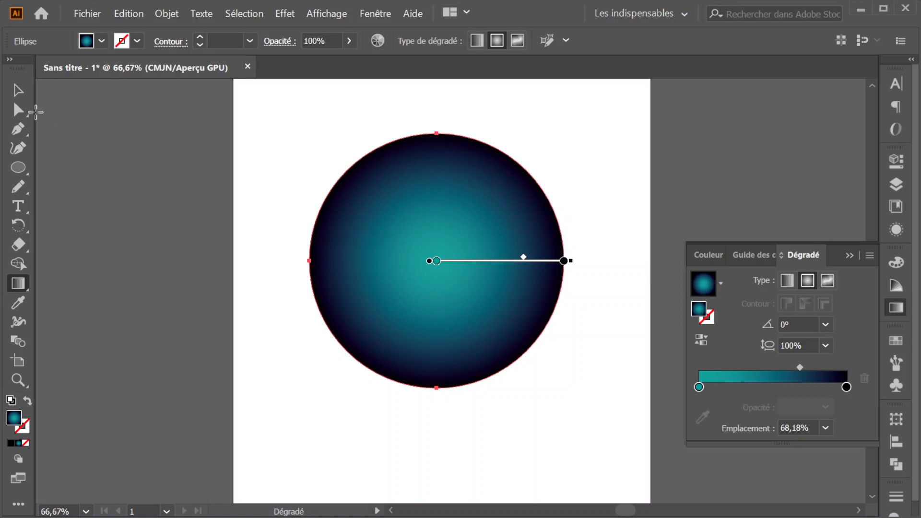
- Try the Teinte blending mode on the gradient circle and settle on Saturation so it blends with the strands
left_click(280, 44)
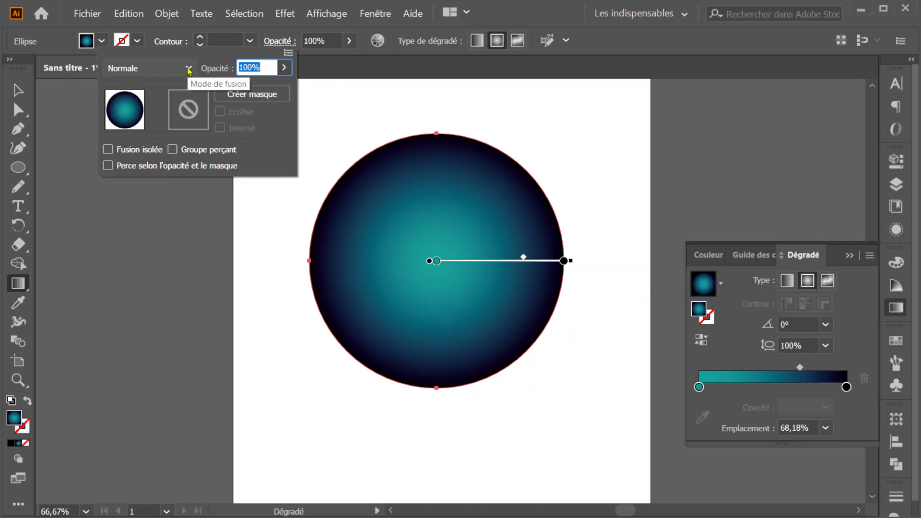
left_click(189, 70)
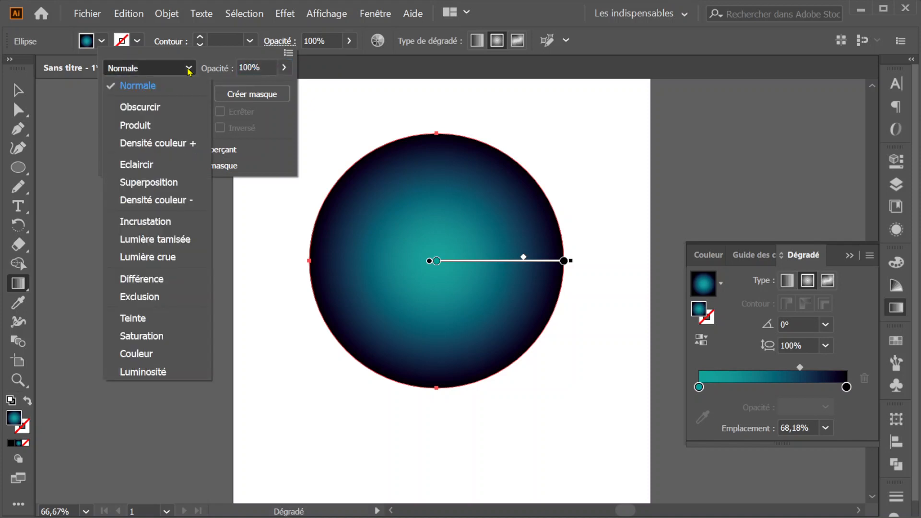
left_click(133, 319)
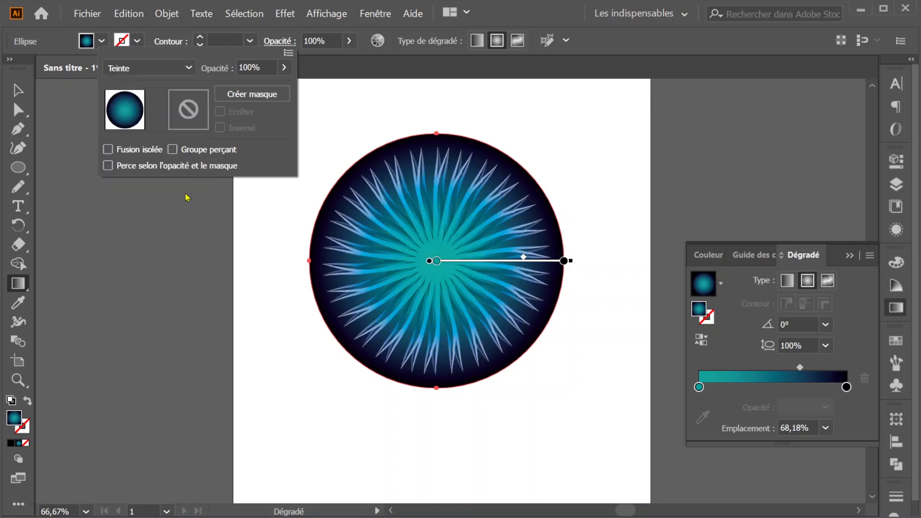
left_click(191, 72)
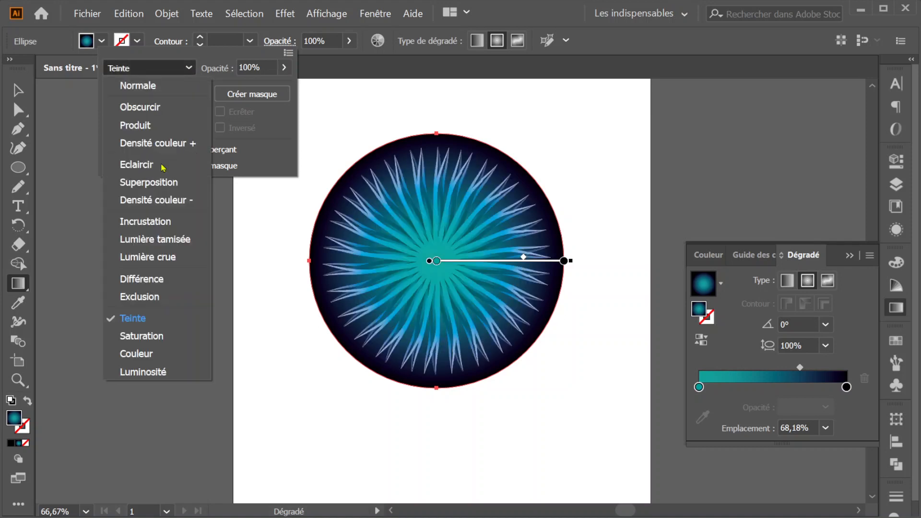
left_click(159, 338)
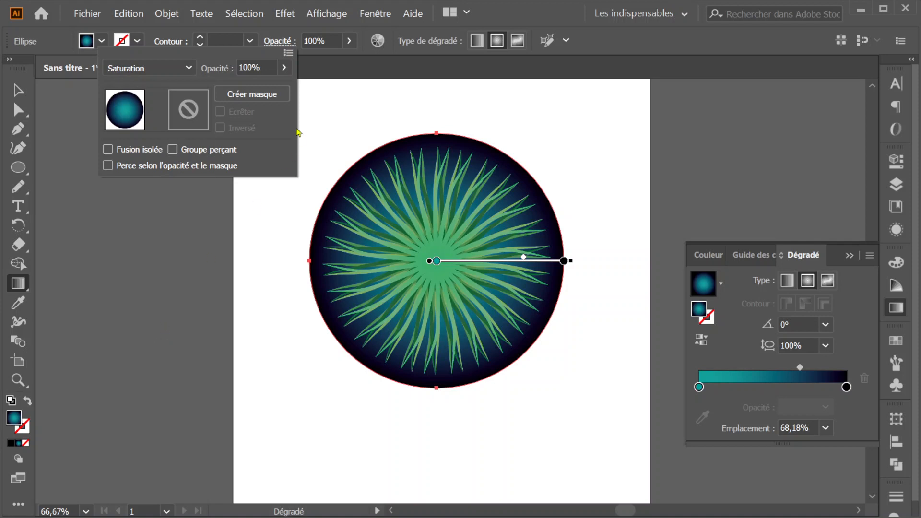
left_click(647, 48)
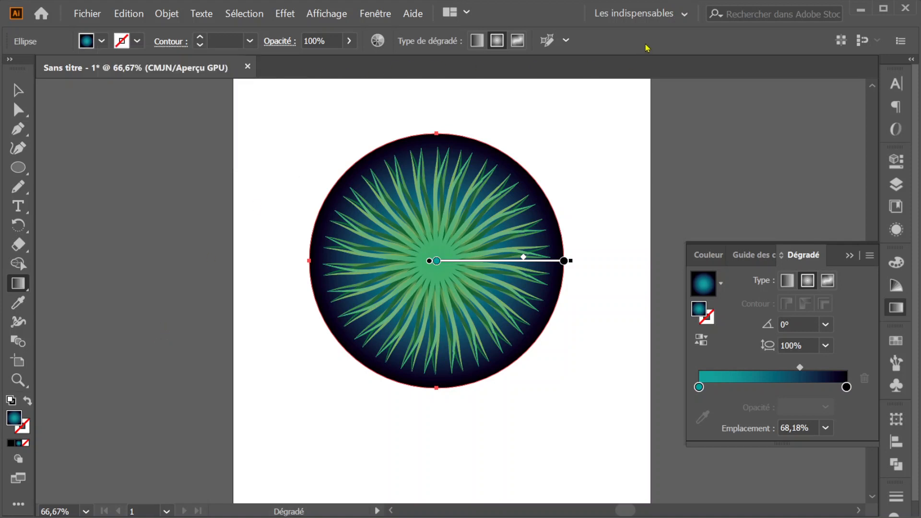
- Duplicate the gradient circle within Calque 3 and shrink the copy about its centre to under a third of its diameter
left_click(17, 90)
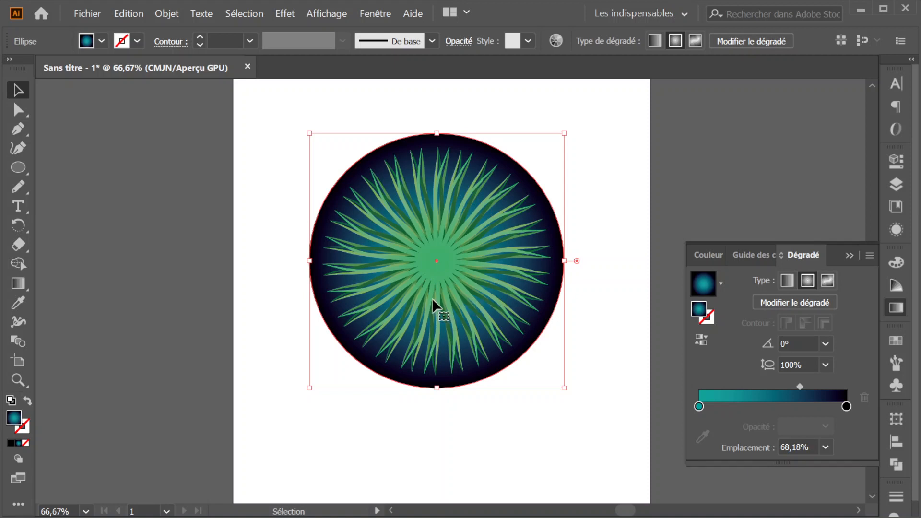
left_click(18, 167)
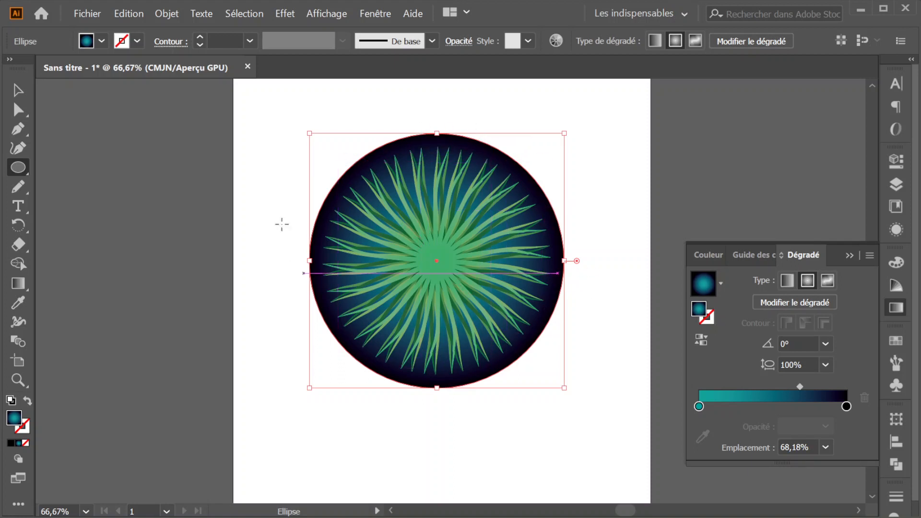
left_click(19, 91)
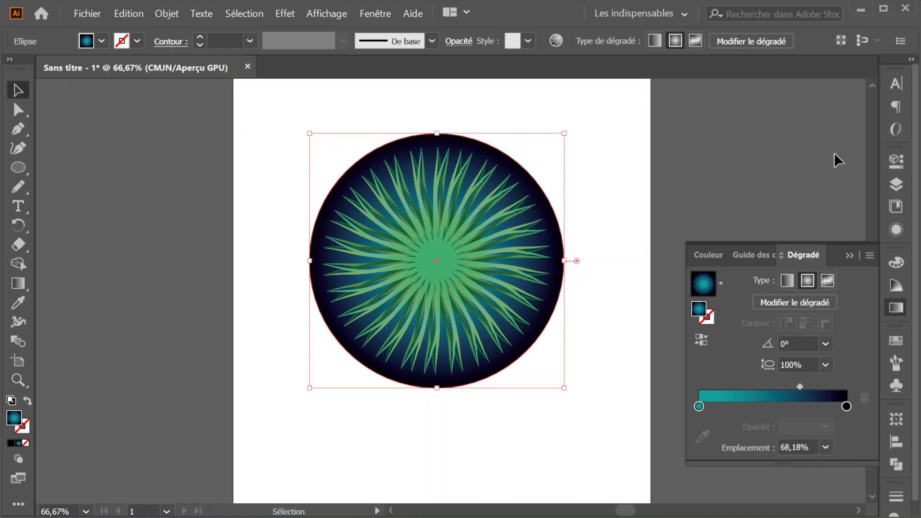
left_click(896, 184)
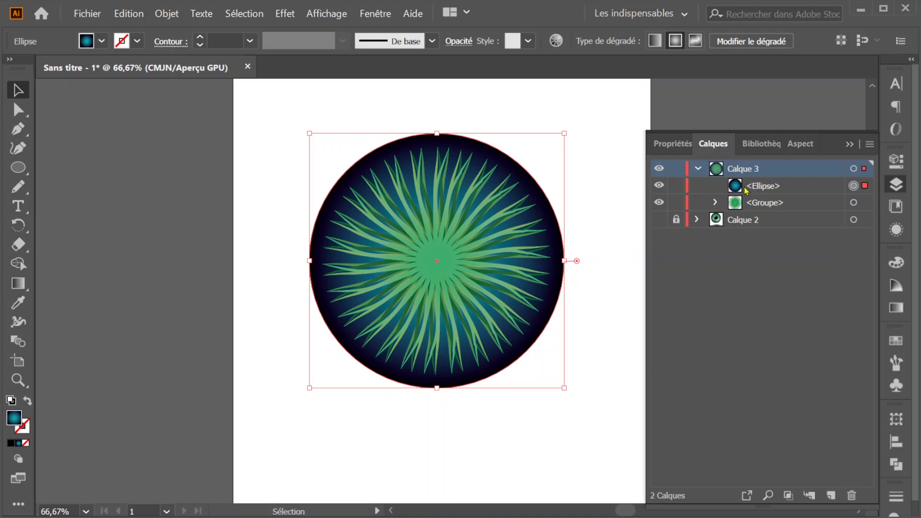
left_click_drag(735, 187, 831, 500)
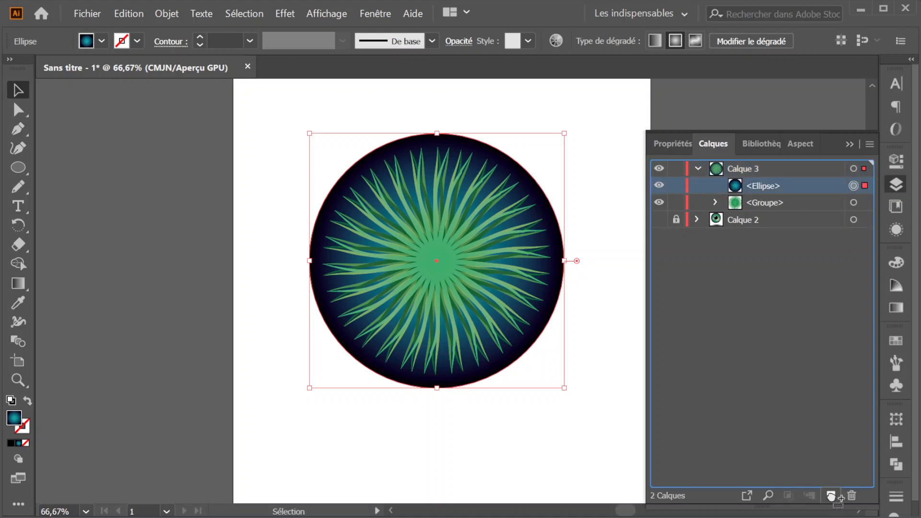
left_click_drag(567, 132, 473, 219)
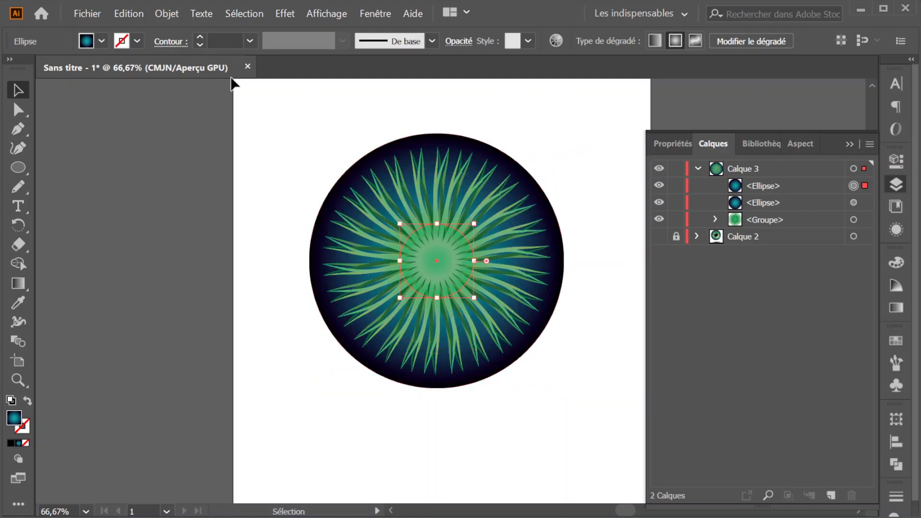
- Set the small central circle's blending mode to Normale and fill it with the dark green swatch
left_click(453, 43)
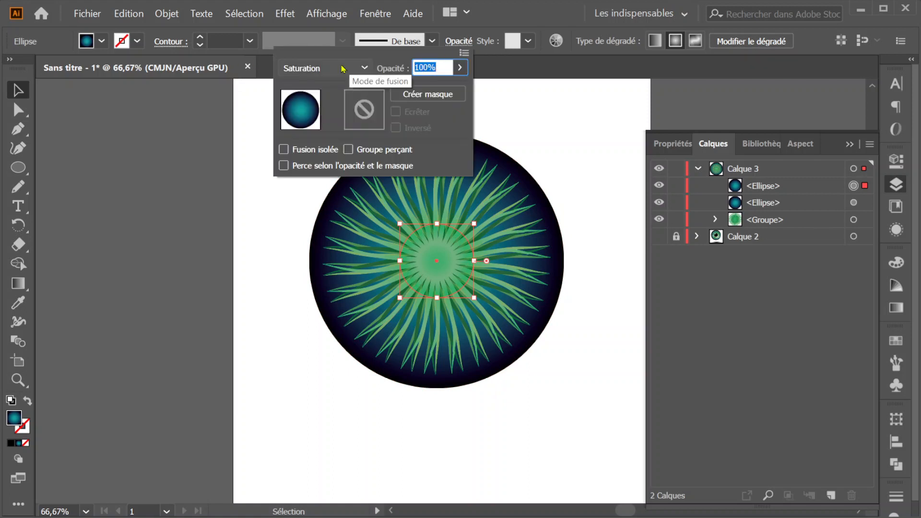
left_click(365, 68)
left_click(326, 86)
key("ctrl+z")
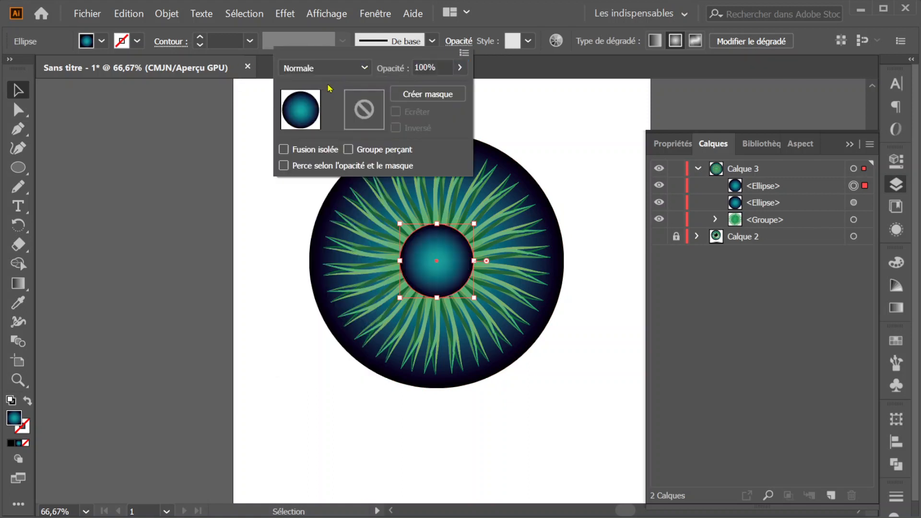
left_click(554, 23)
left_click(101, 42)
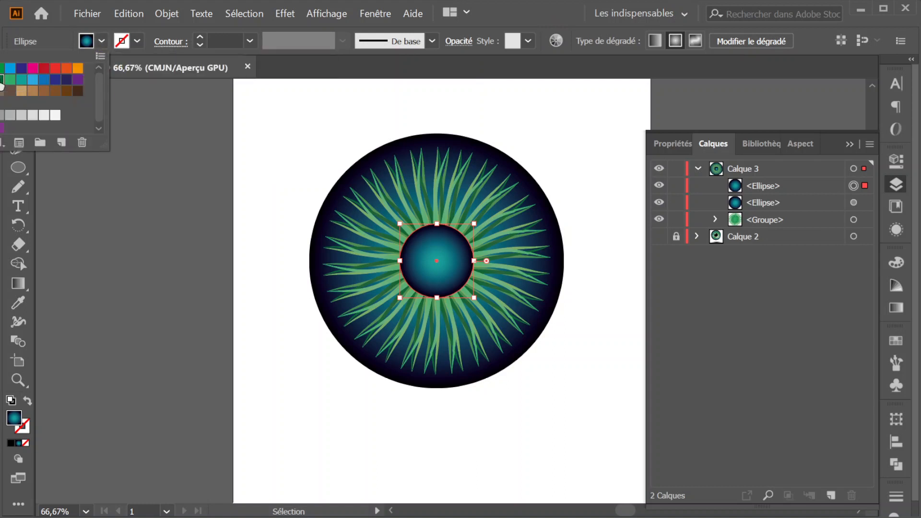
left_click(1, 82)
left_click(506, 19)
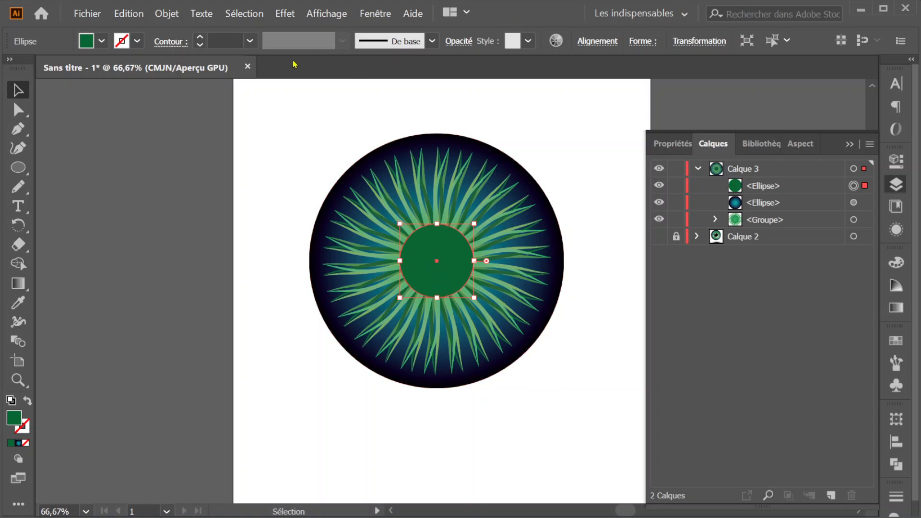
- Roughen the small green circle with the Esquisse effect at 18% relative size, detail 73/po and Crénelé points
left_click(285, 14)
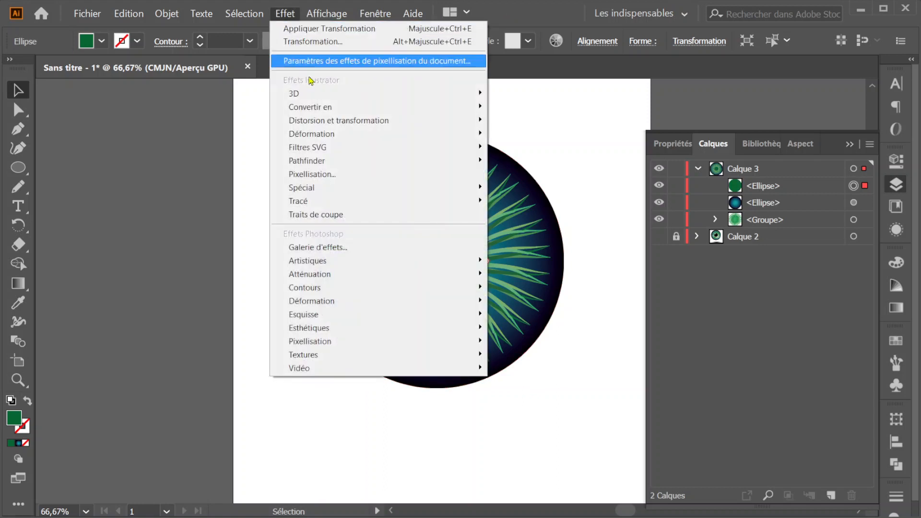
mouse_move(387, 127)
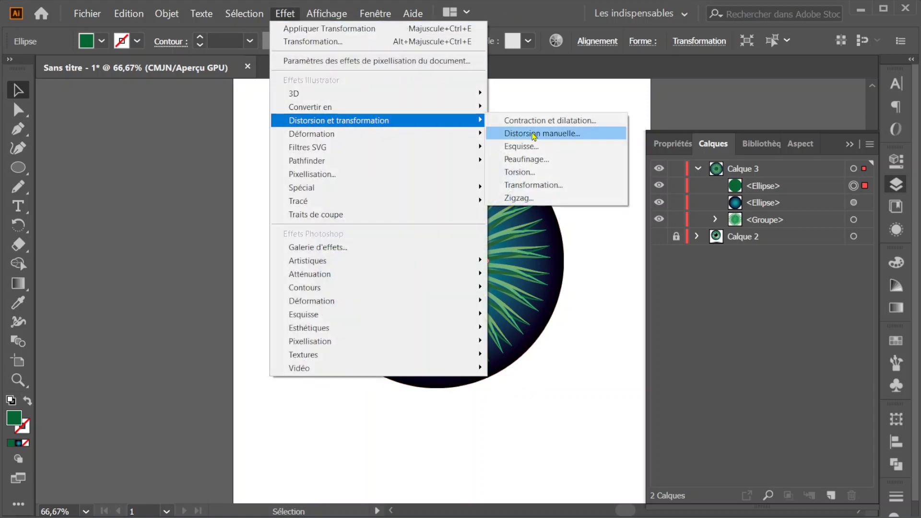
left_click(543, 146)
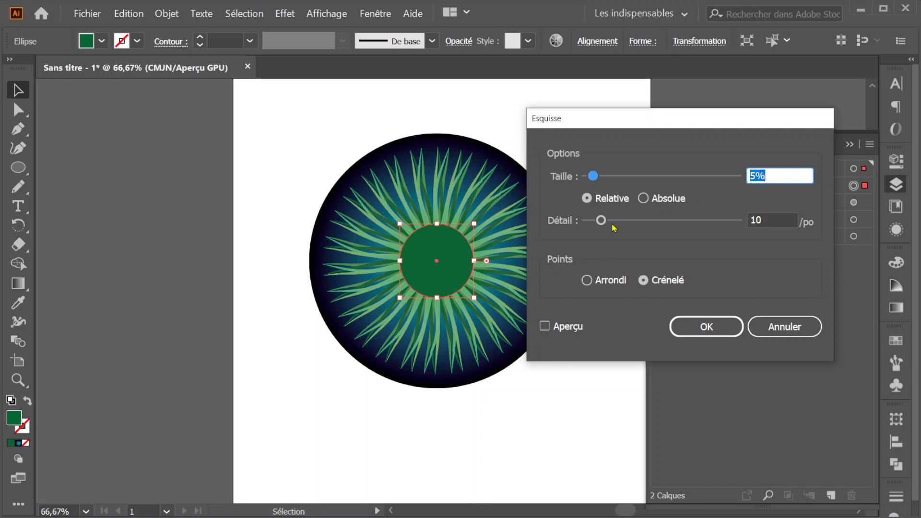
left_click(545, 327)
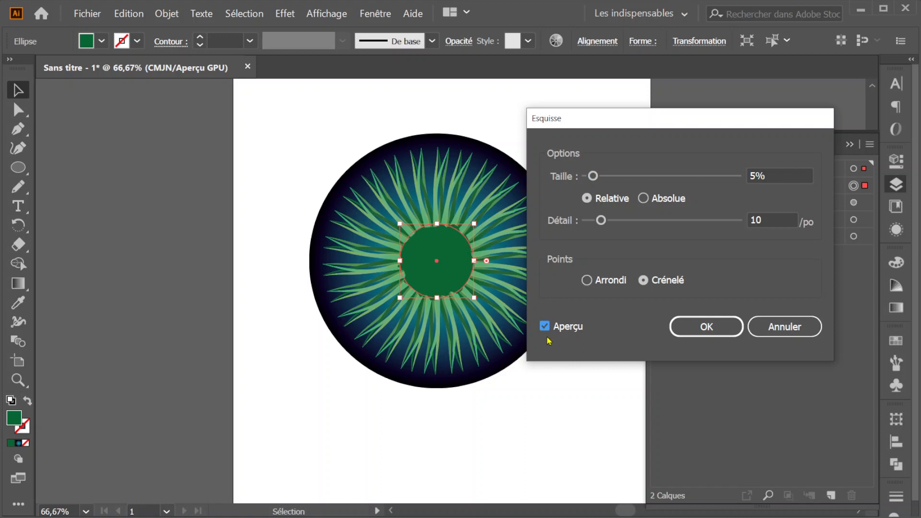
left_click_drag(593, 178, 659, 186)
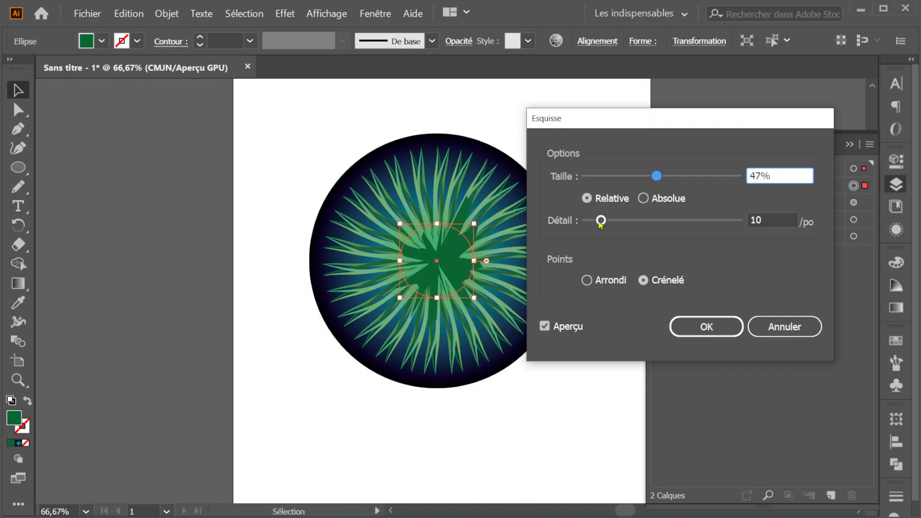
left_click_drag(603, 226, 664, 229)
left_click_drag(657, 187, 619, 178)
left_click_drag(663, 221, 691, 226)
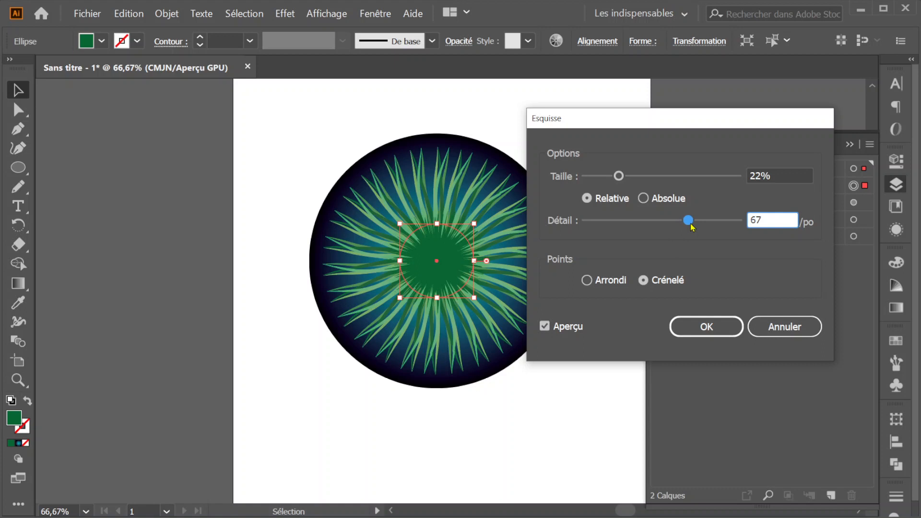
left_click_drag(619, 176, 613, 176)
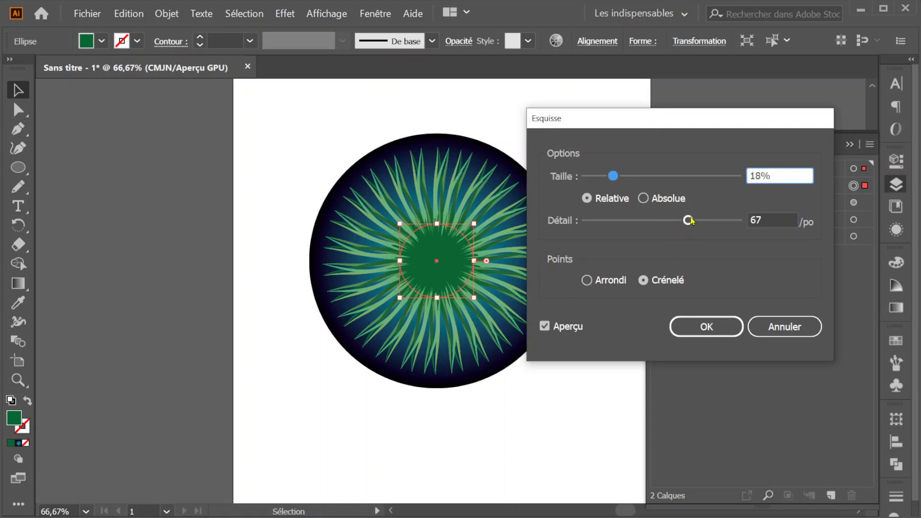
left_click_drag(689, 223, 698, 224)
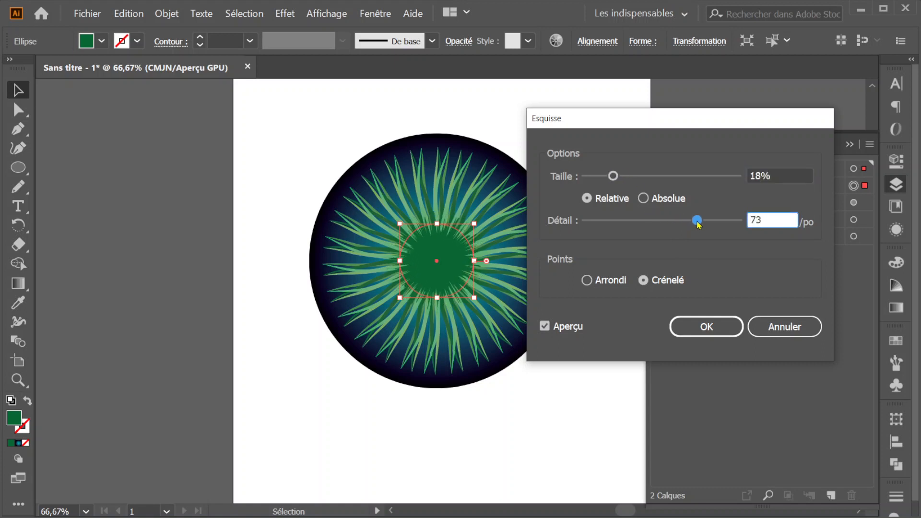
left_click(706, 326)
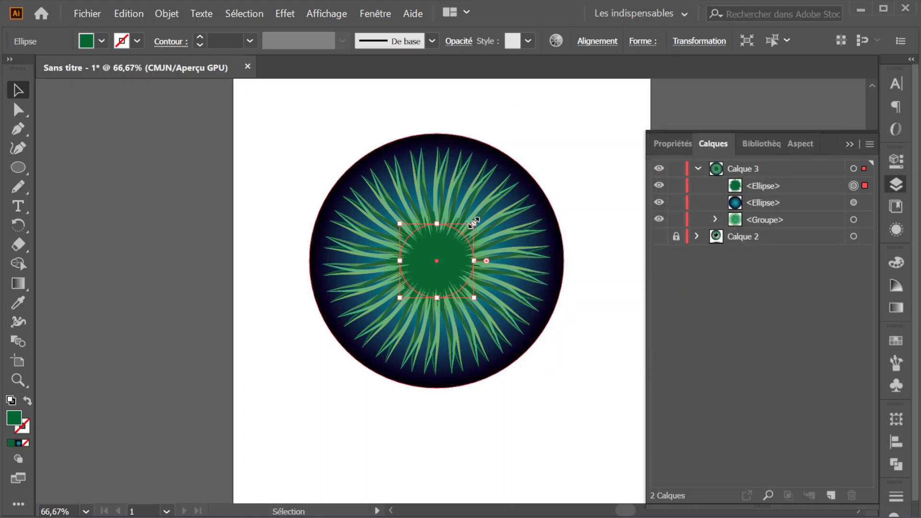
- Enlarge the jagged green circle somewhat about its centre and scale the strands group down slightly inside the iris
left_click_drag(474, 221, 489, 209)
left_click(310, 163)
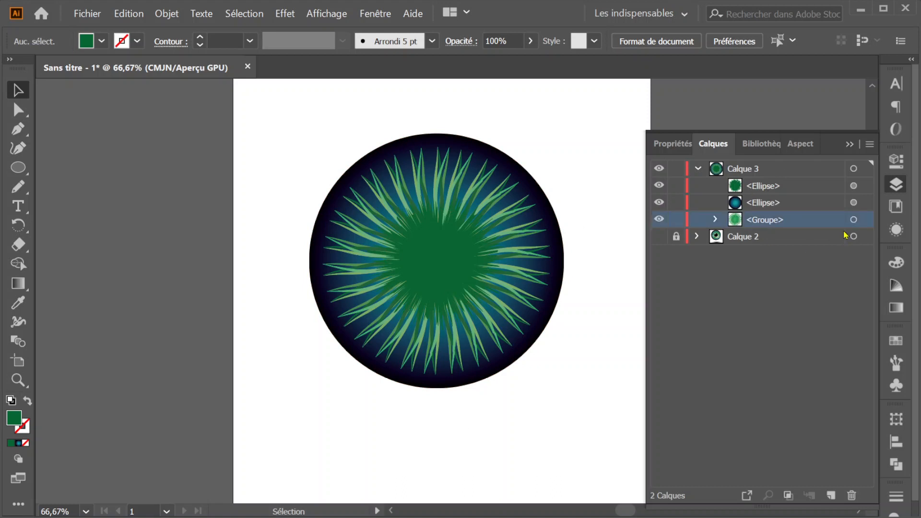
left_click(853, 219)
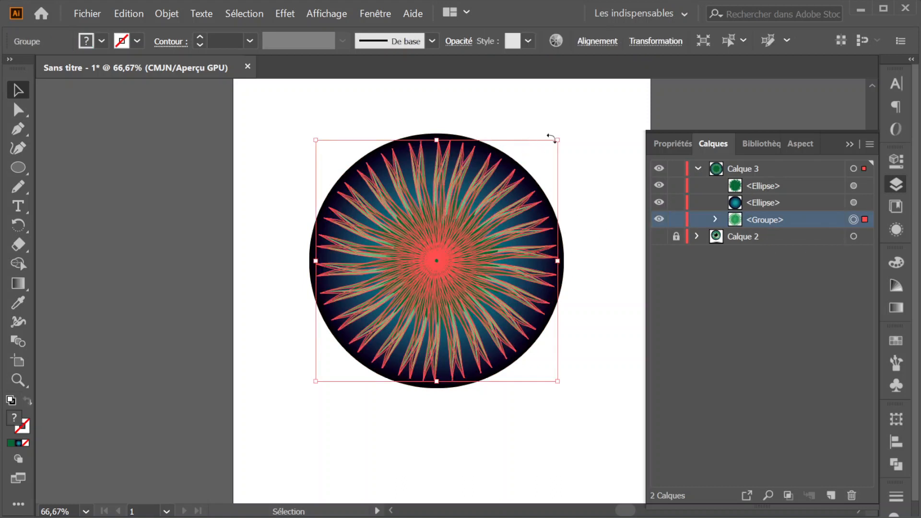
left_click_drag(557, 140, 549, 144)
left_click(599, 141)
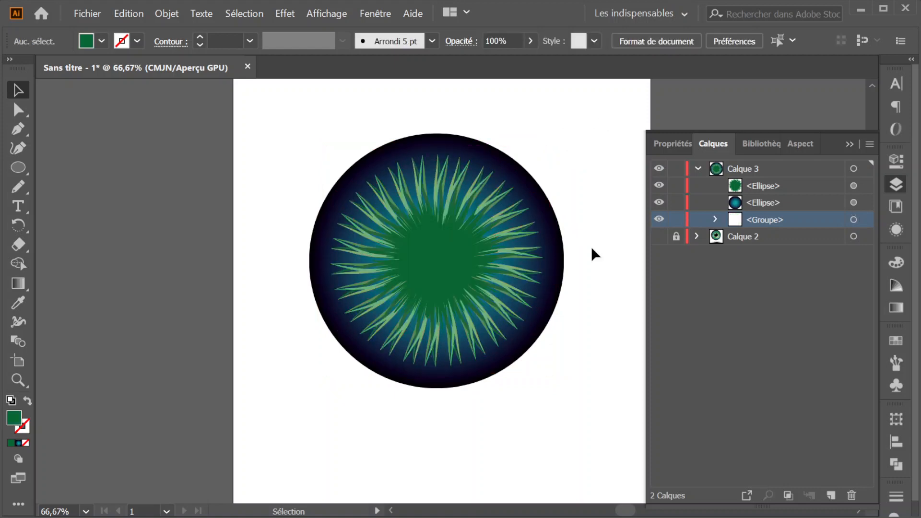
- Move the jagged green ellipse beneath the strands group in Calque 3's stacking order
scroll(507, 294, "up", 1)
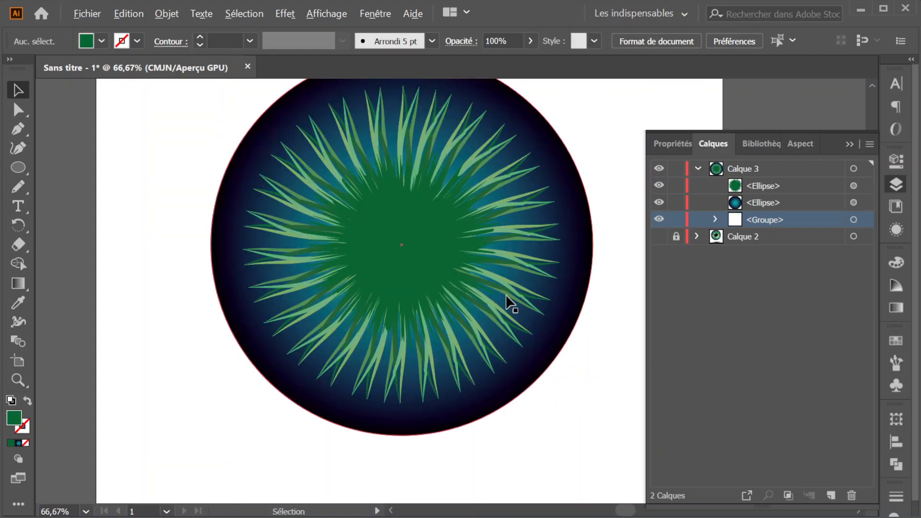
scroll(509, 303, "up", 1)
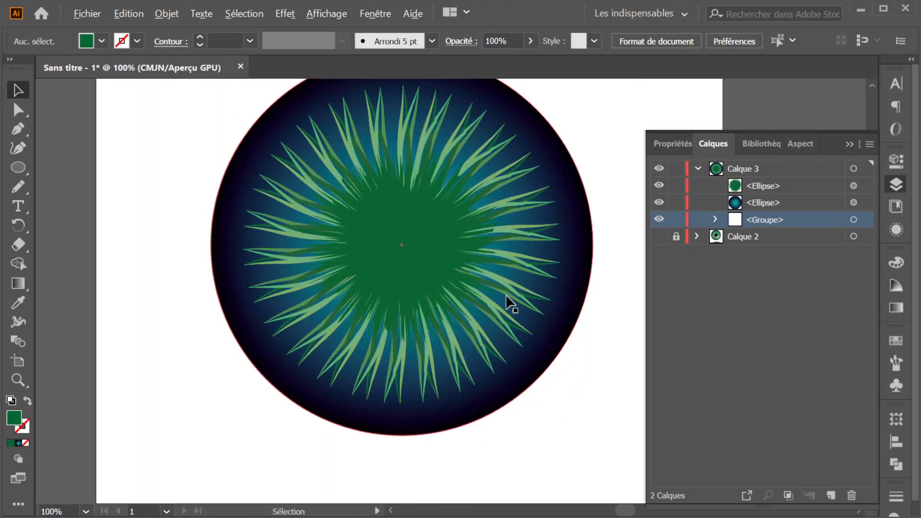
left_click(739, 186)
left_click_drag(738, 188, 737, 225)
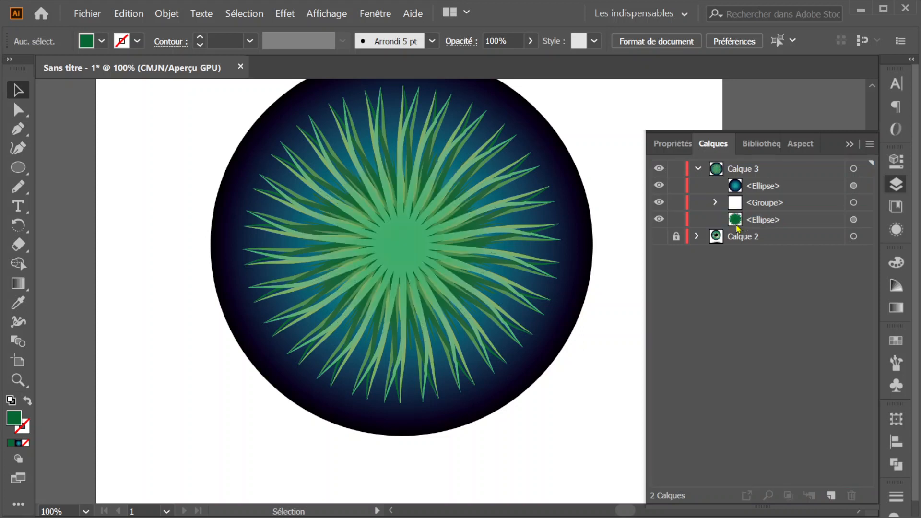
- Set the strands group's blending mode to Teinte and deselect it
left_click(737, 207)
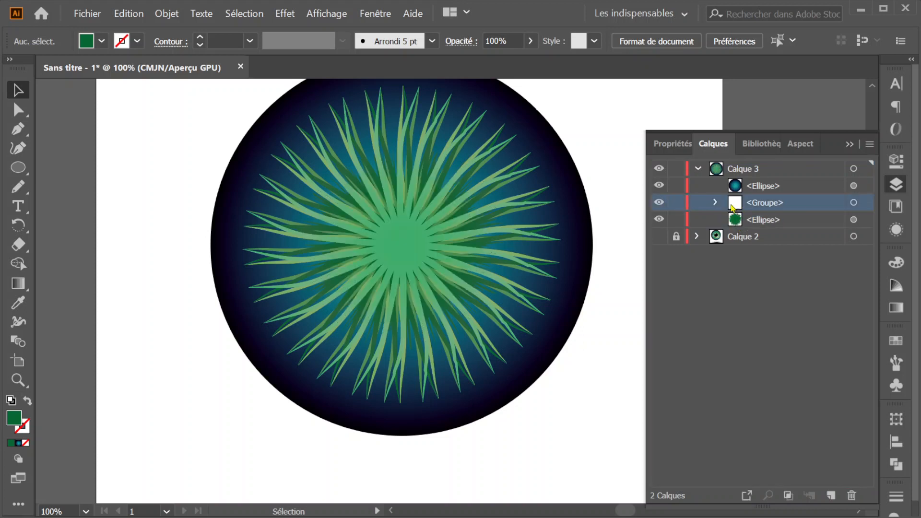
left_click(853, 202)
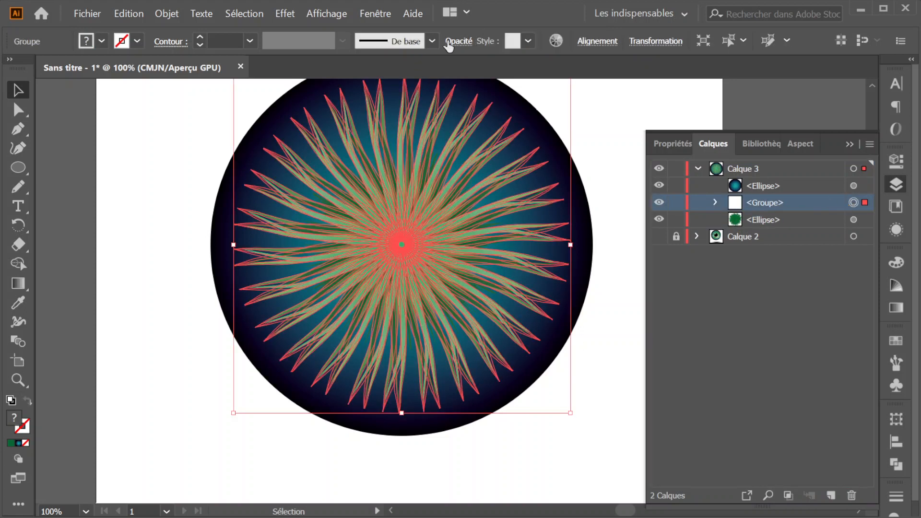
left_click(458, 41)
left_click(314, 68)
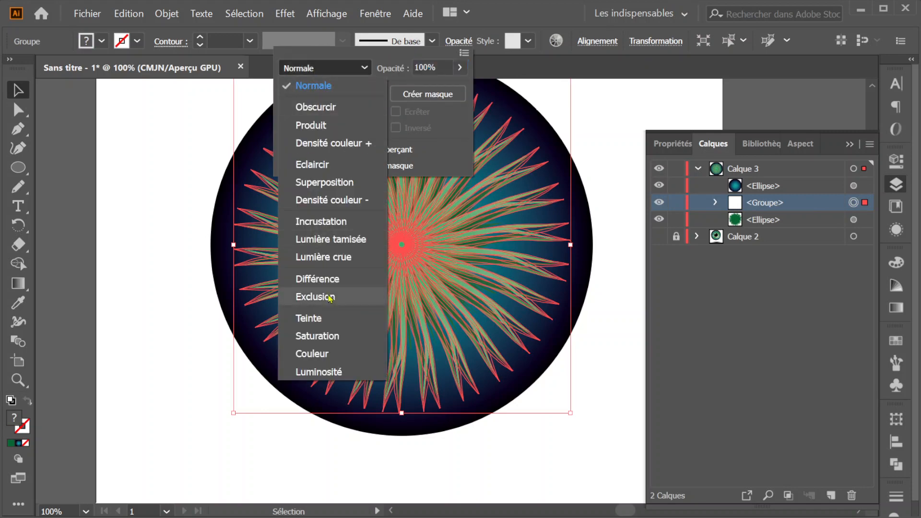
left_click(333, 326)
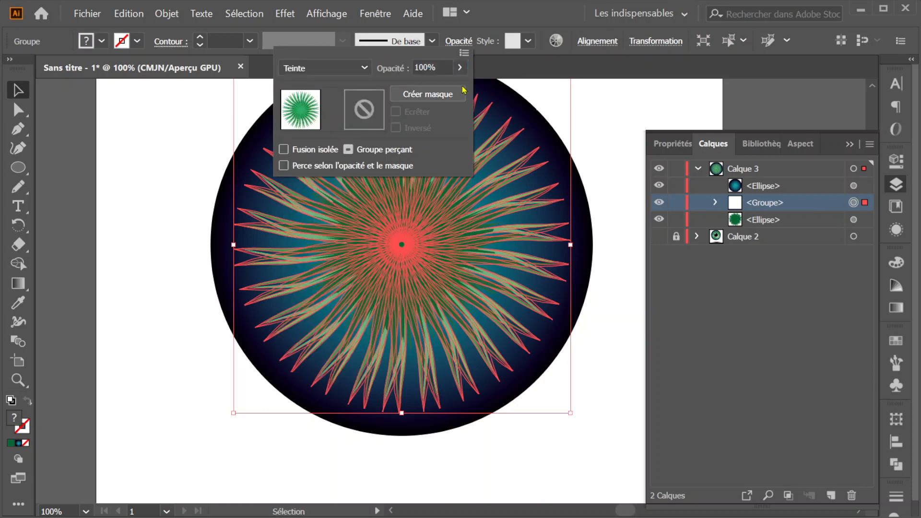
left_click(509, 26)
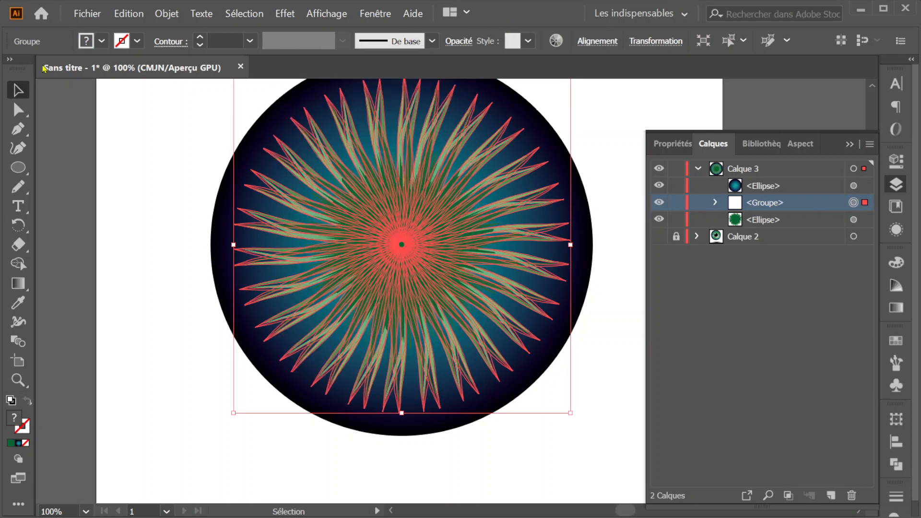
left_click(175, 147)
- Examine how the strands blend with the dark green centre across the whole iris
scroll(498, 247, "up", 3)
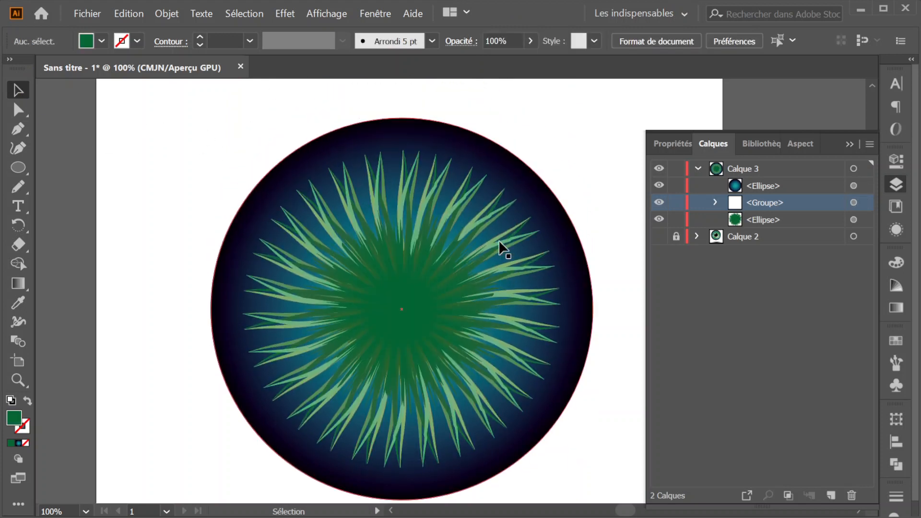
scroll(498, 247, "down", 3)
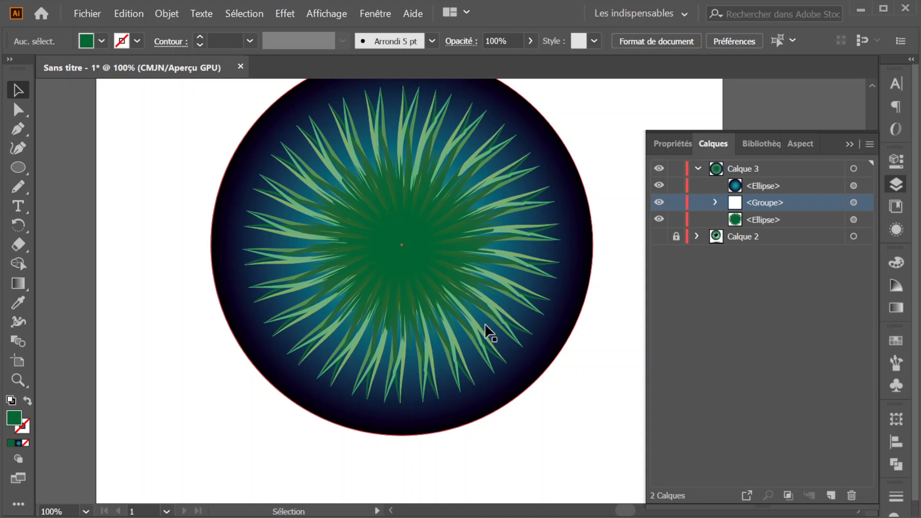
scroll(424, 211, "up", 4)
scroll(423, 212, "down", 3)
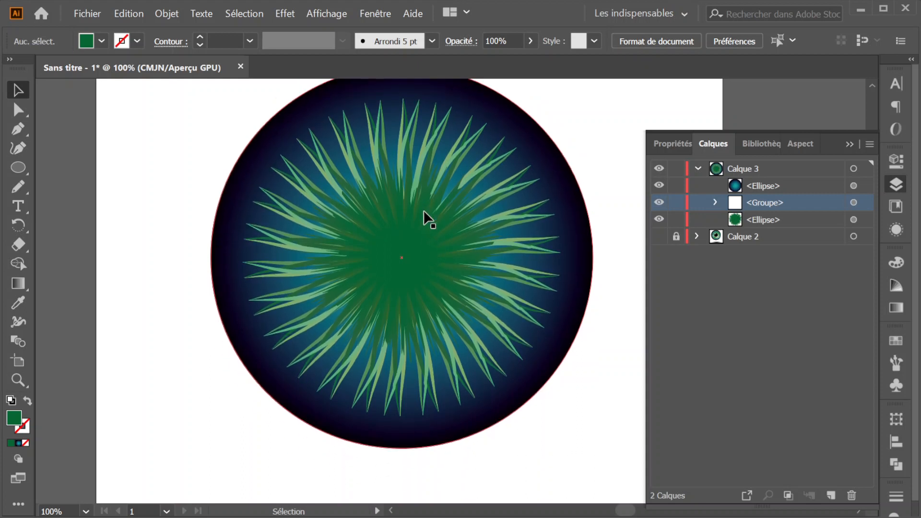
scroll(424, 212, "down", 2)
scroll(424, 212, "up", 2)
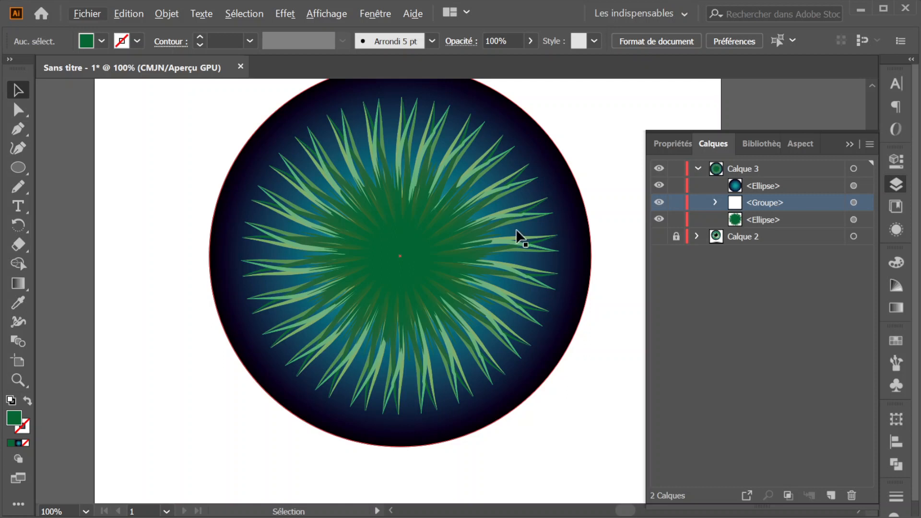
scroll(515, 230, "down", 1)
scroll(515, 230, "up", 2)
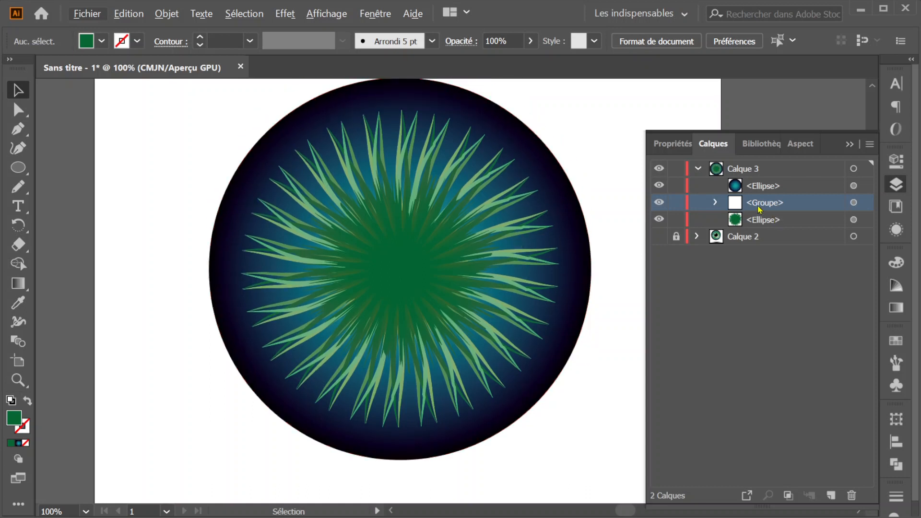
- Duplicate the teal-to-black gradient ellipse in Calque 3 and shrink the copy about its centre to a pupil-sized circle
left_click(742, 189)
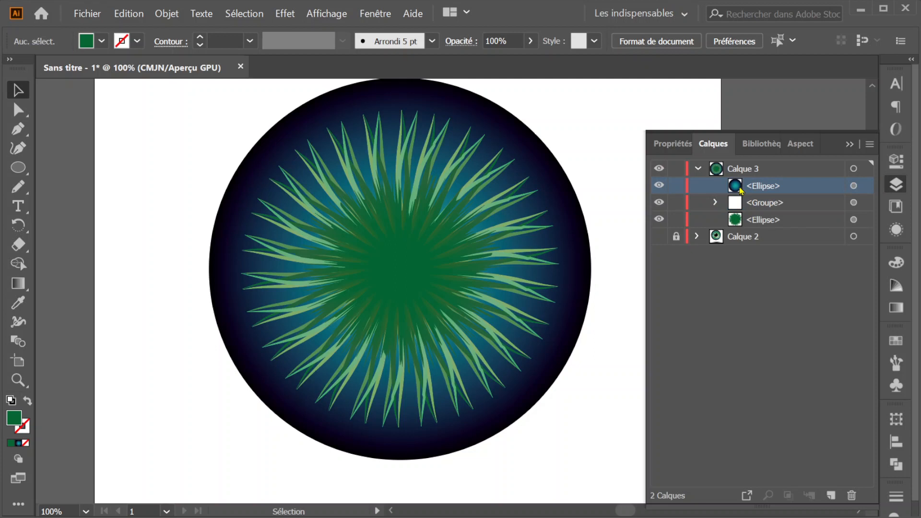
left_click_drag(741, 190, 832, 495)
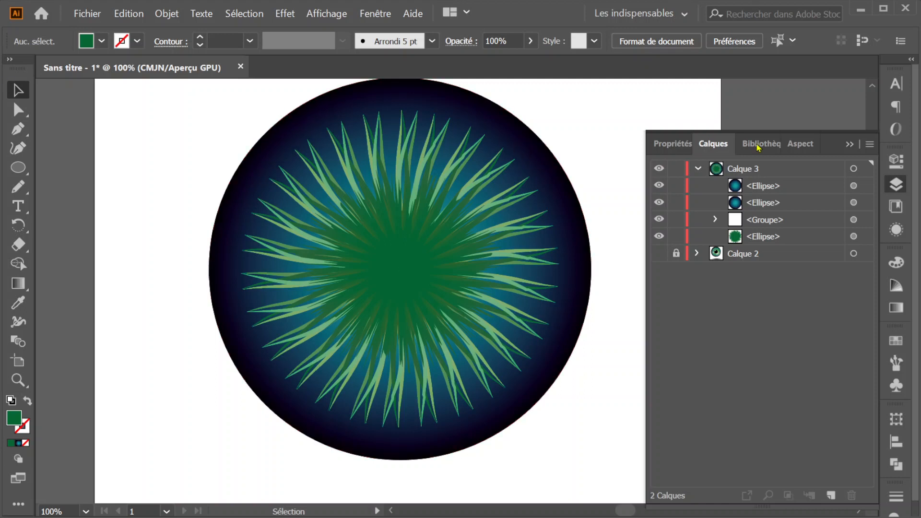
left_click(853, 186)
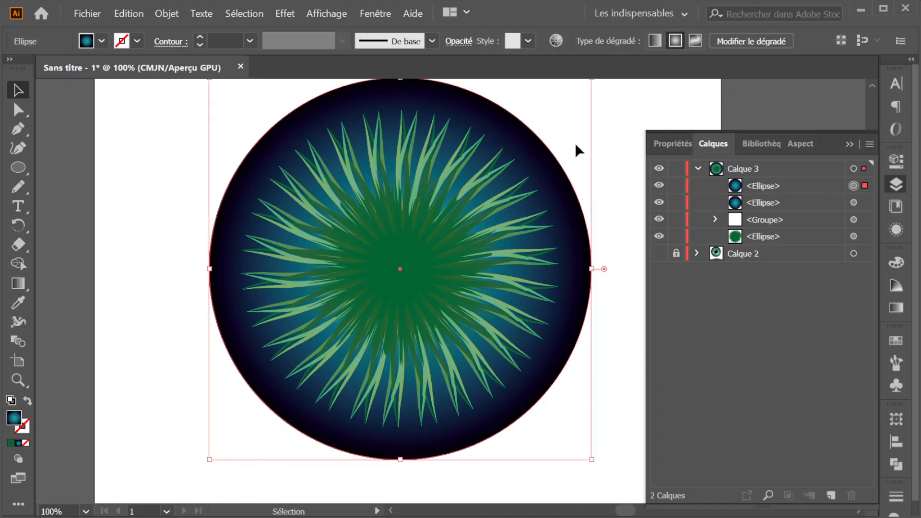
scroll(575, 142, "down", 2)
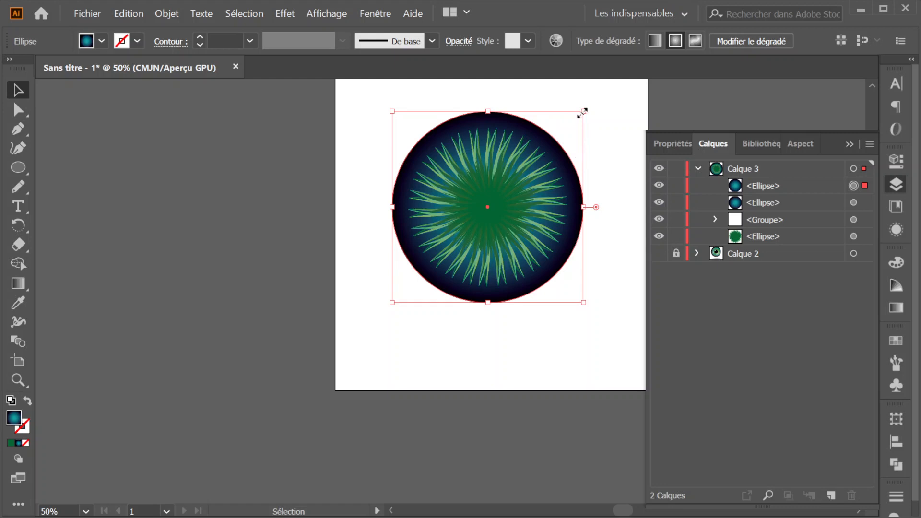
left_click_drag(583, 112, 514, 183)
scroll(511, 209, "up", 1)
scroll(511, 209, "up", 2)
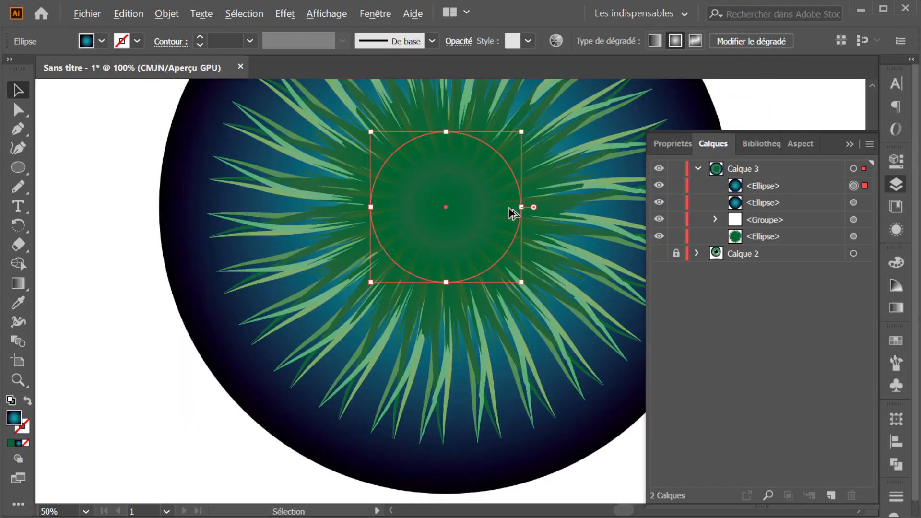
- Set the small central circle's blending mode to Normale
left_click(462, 42)
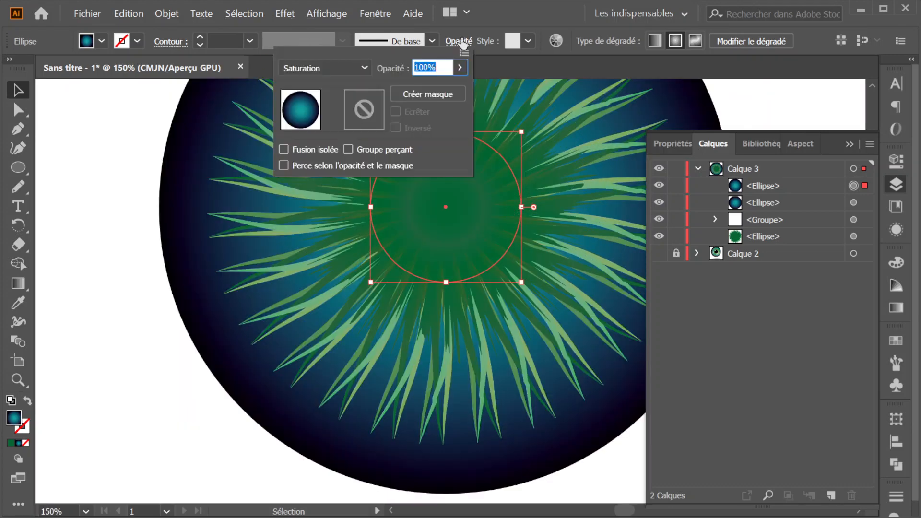
left_click(343, 69)
left_click(314, 86)
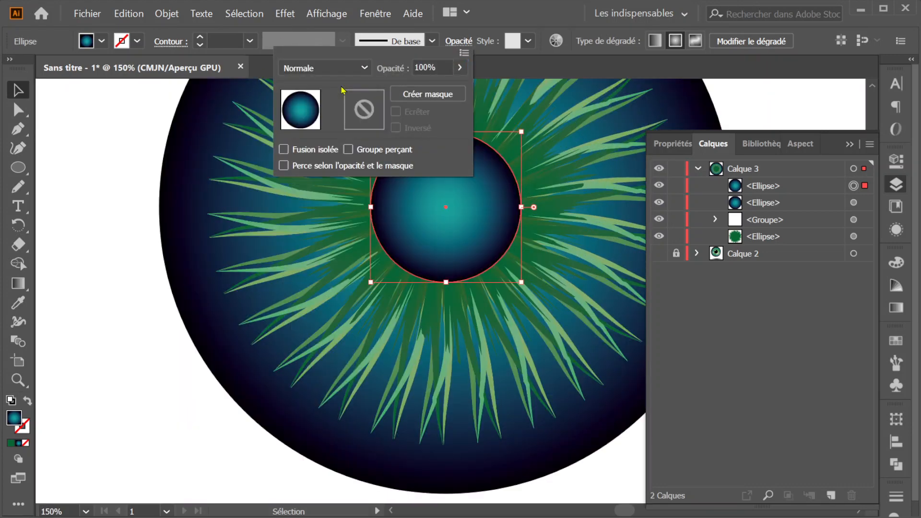
- Fill the small central circle with the dark green swatch and raise its black (N) value to 60%
left_click(101, 43)
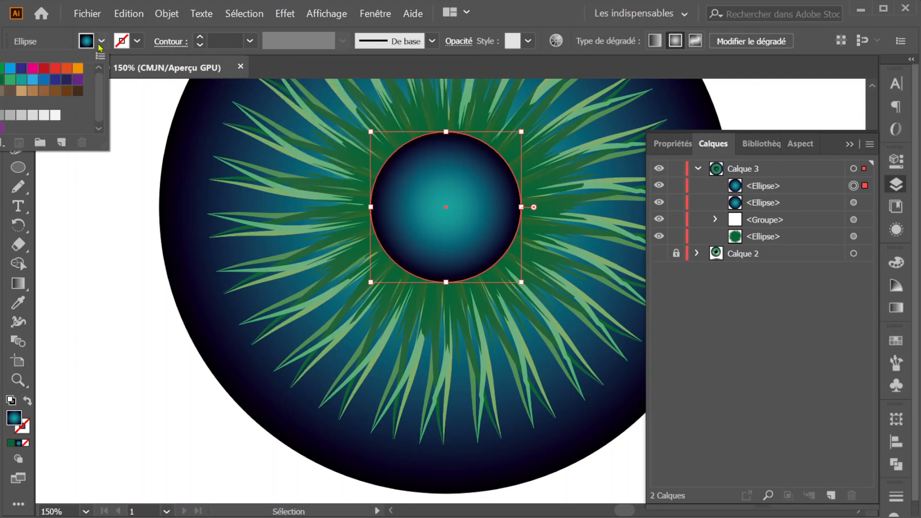
left_click(2, 80)
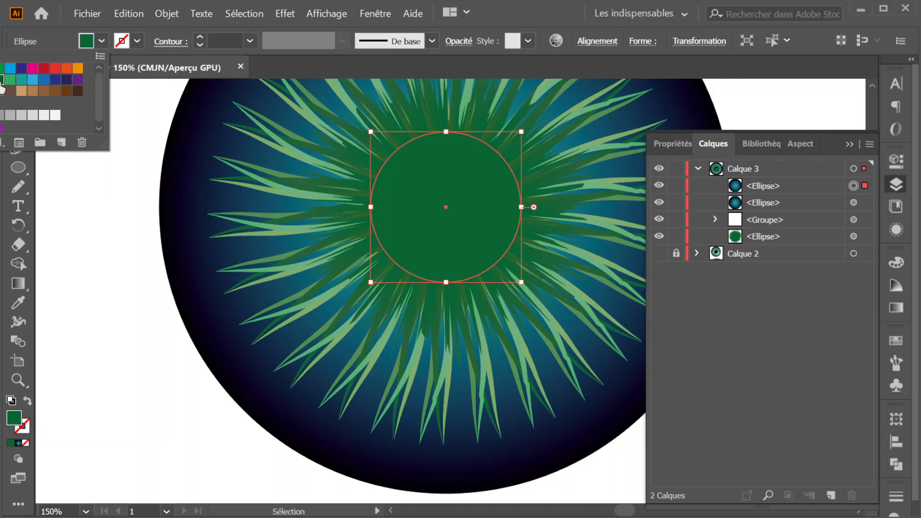
left_click(896, 286)
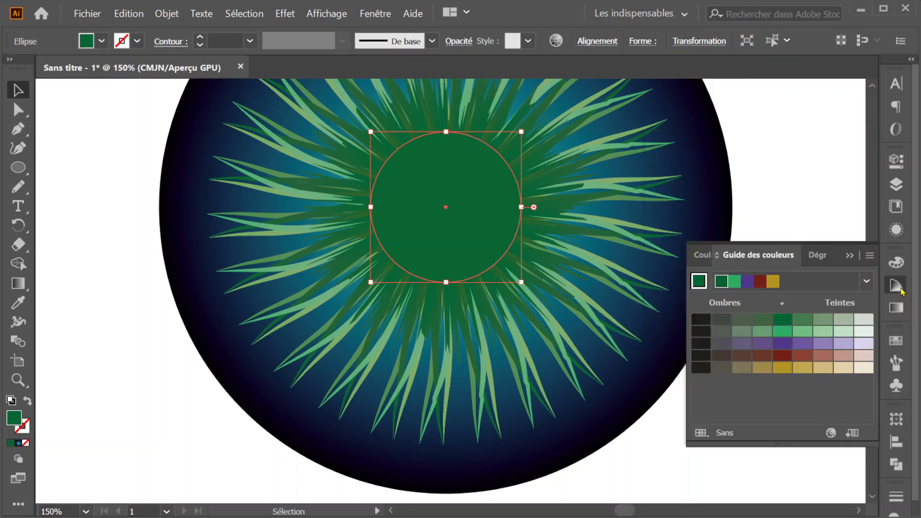
left_click(896, 265)
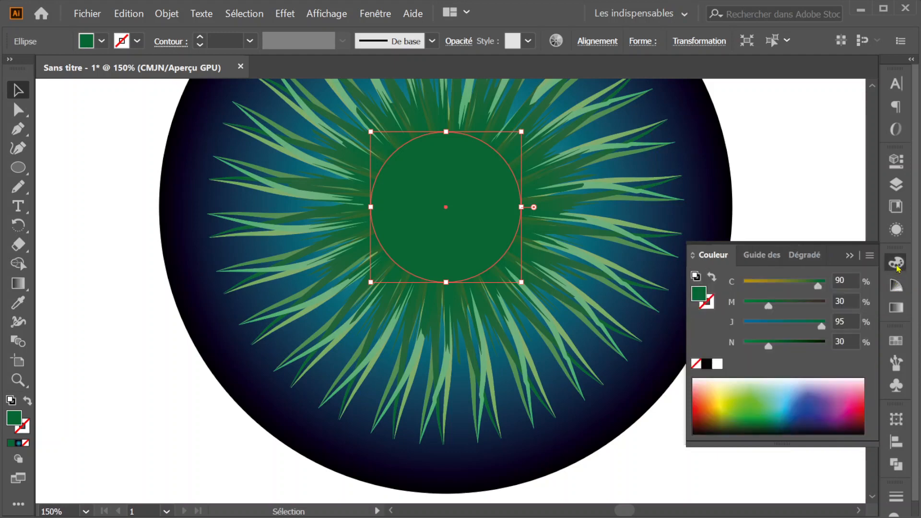
left_click_drag(768, 345, 795, 351)
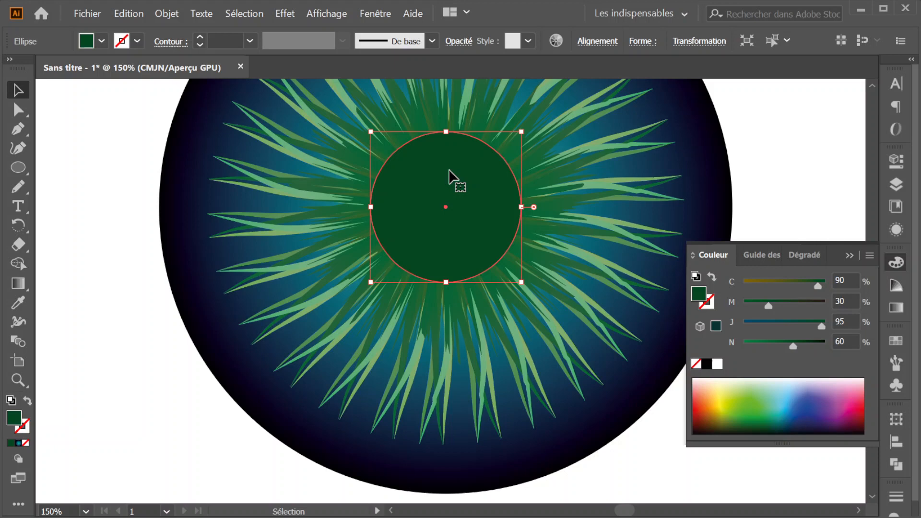
- Copy the dark green circle in place, shrink the copy slightly about its centre, fill it with black and deselect it
key("ctrl")
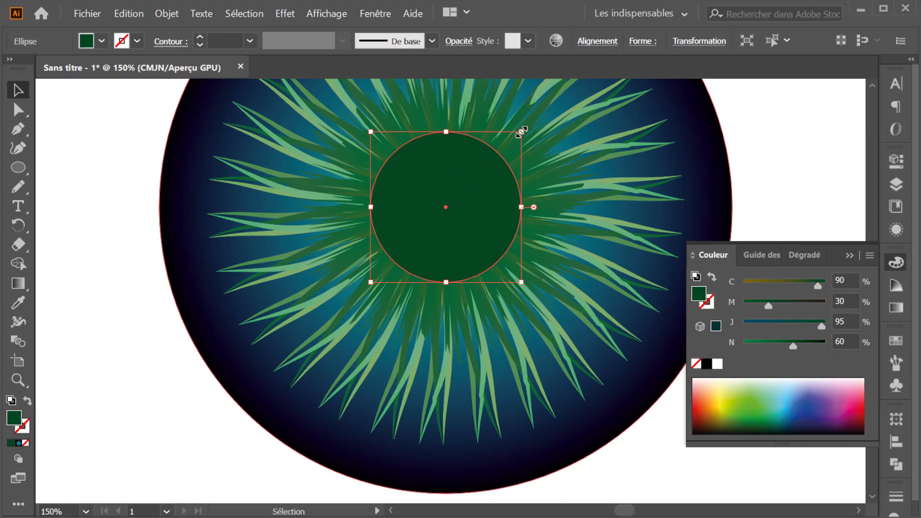
left_click_drag(522, 132, 517, 135)
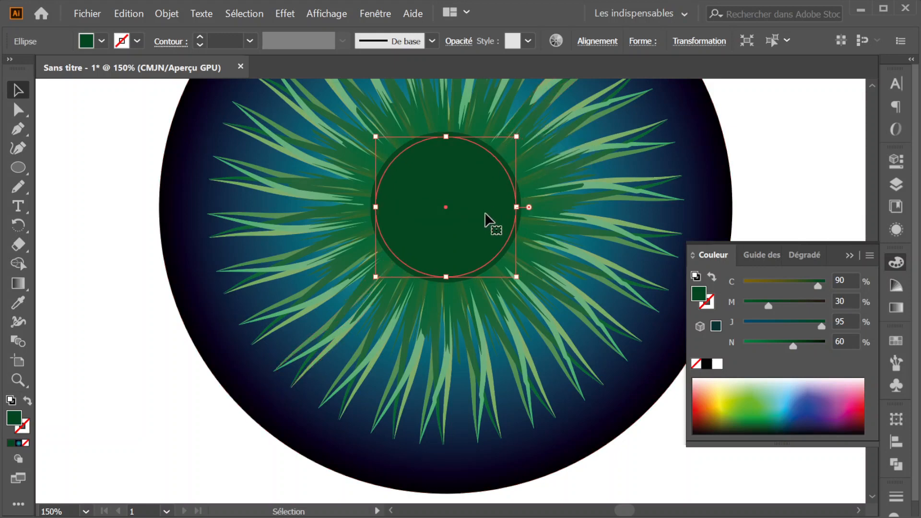
left_click(101, 40)
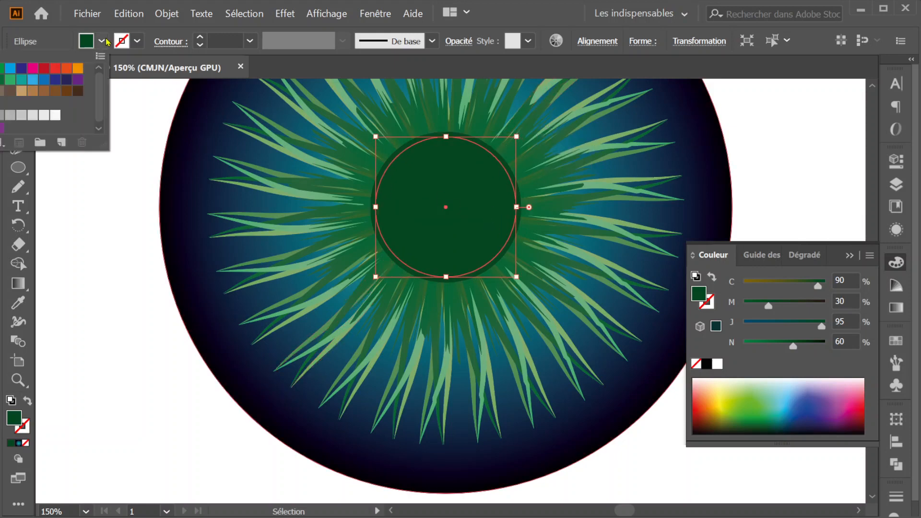
left_click(0, 68)
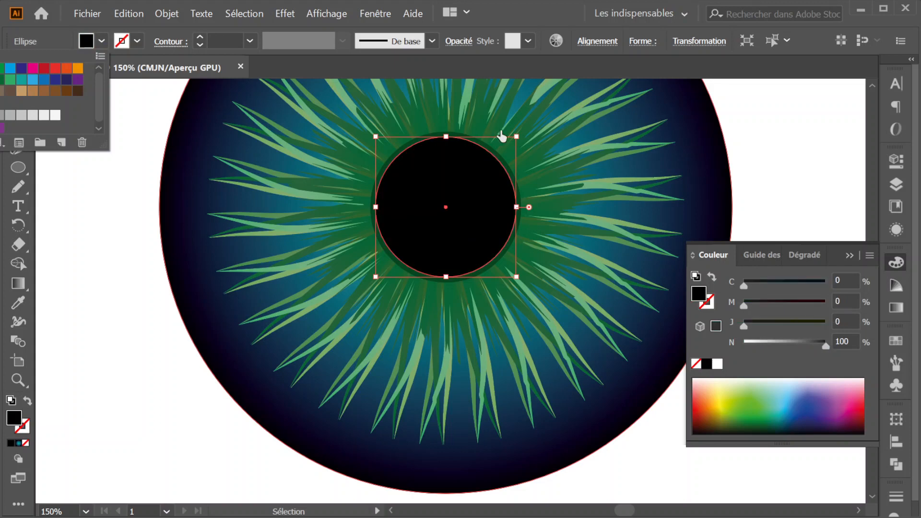
left_click(786, 125)
left_click(786, 125)
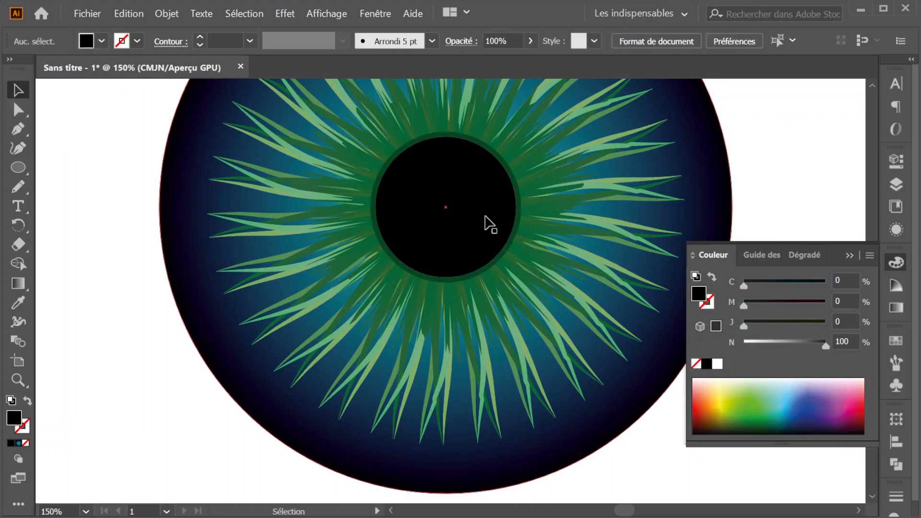
- Apply a Flou gaussien effect with a 4-pixel radius to the dark green circle behind the black pupil, and deselect it
scroll(539, 201, "up", 1)
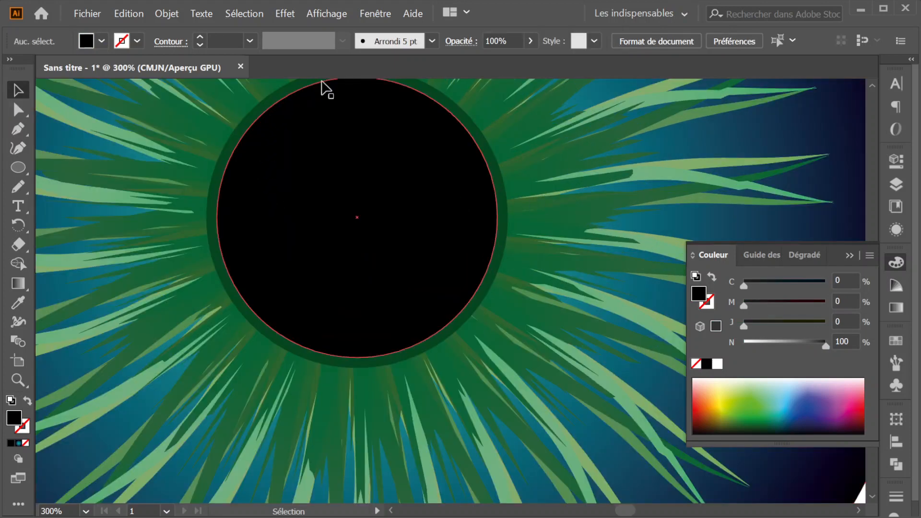
scroll(467, 163, "down", 1)
scroll(471, 154, "up", 3)
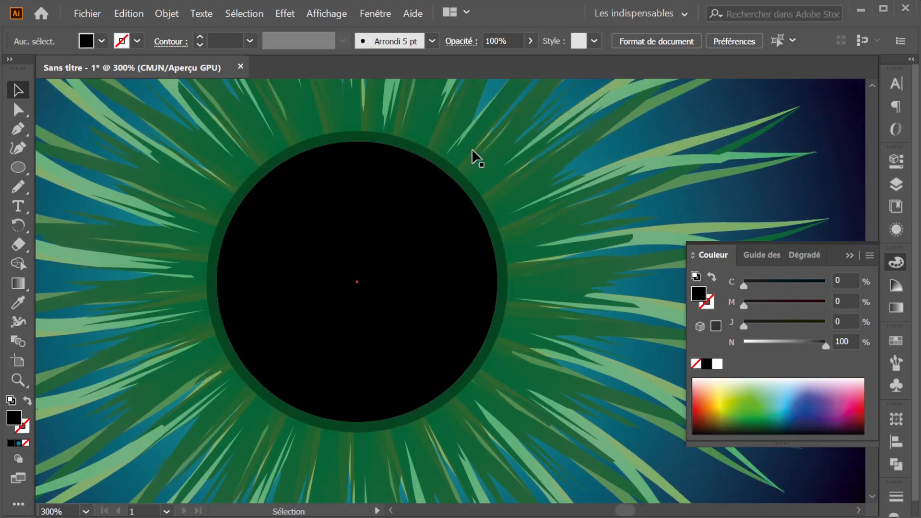
left_click(467, 192)
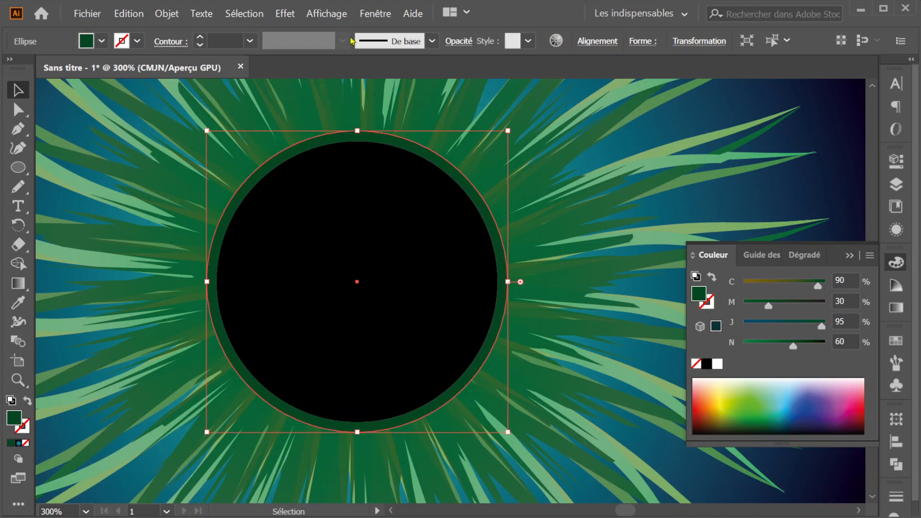
left_click(276, 15)
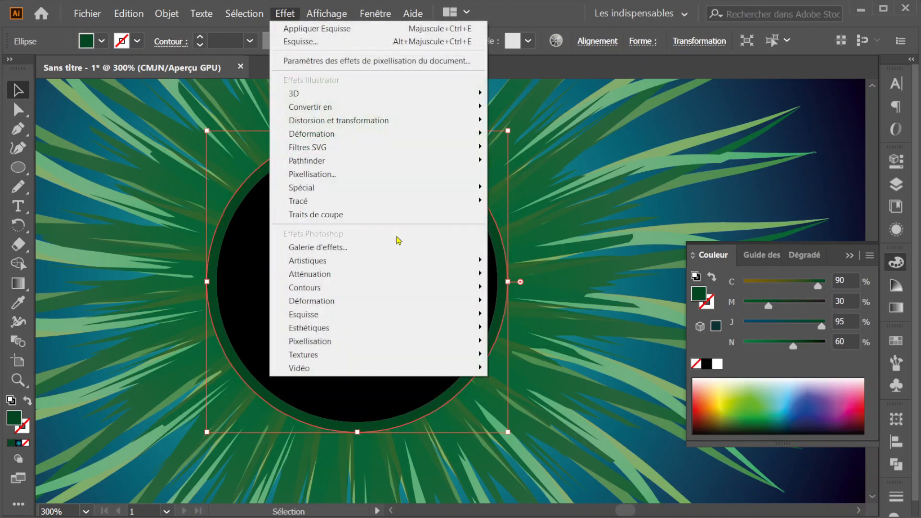
mouse_move(419, 288)
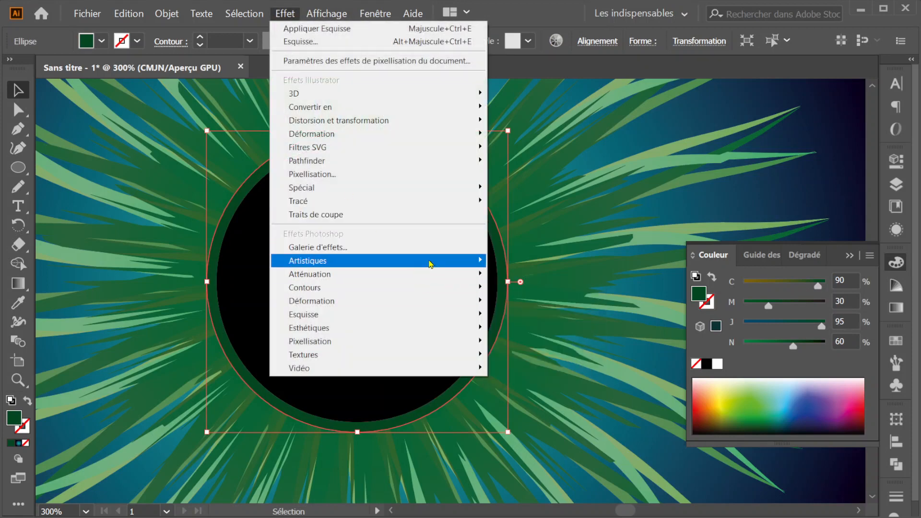
mouse_move(446, 277)
left_click(515, 274)
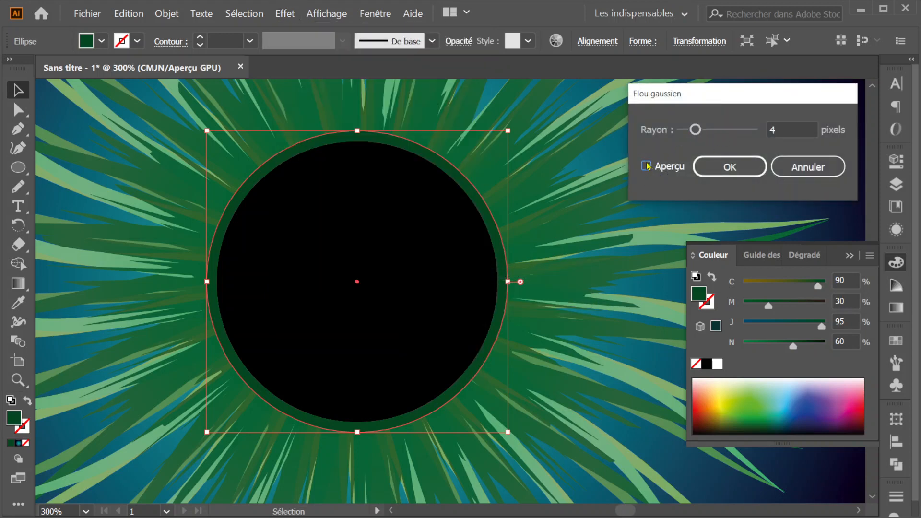
left_click(647, 166)
left_click(647, 165)
left_click(728, 168)
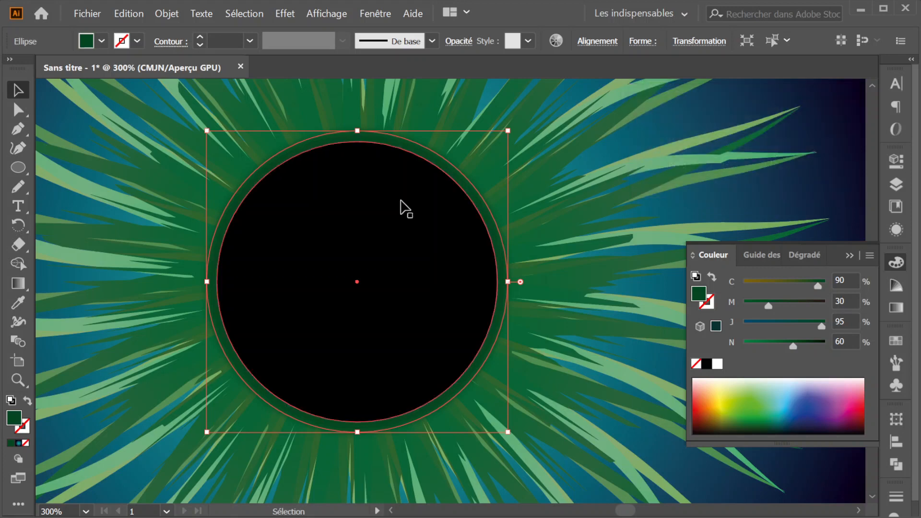
key("ctrl+minus")
key("ctrl+minus")
key("ctrl+plus")
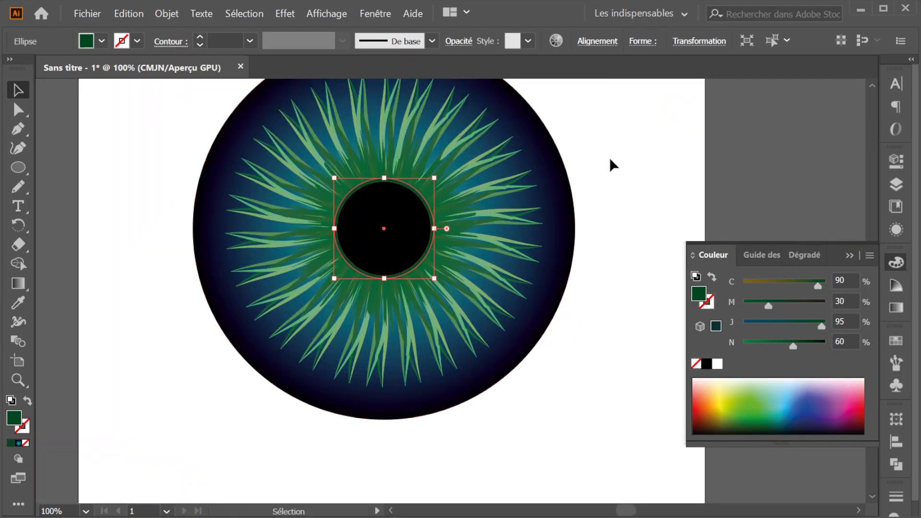
left_click(610, 165)
- Darken the blurred circle's fill around the pupil to 66% yellow (J) and 82% black (N), and deselect it
key("ctrl+plus")
key("ctrl+plus")
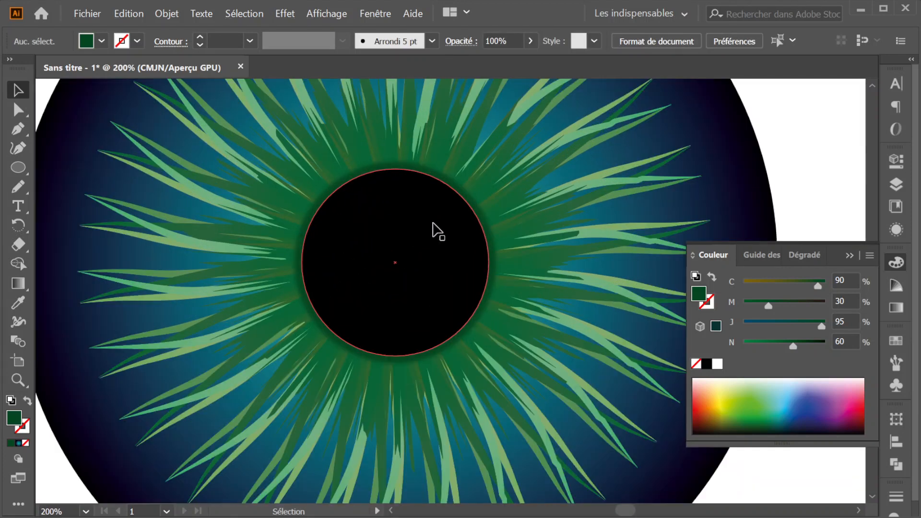
left_click(478, 220)
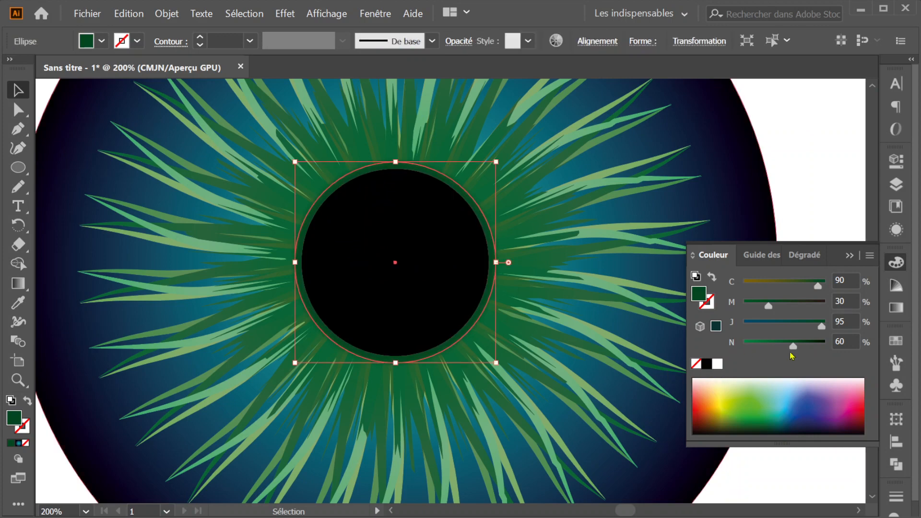
left_click_drag(792, 347, 777, 331)
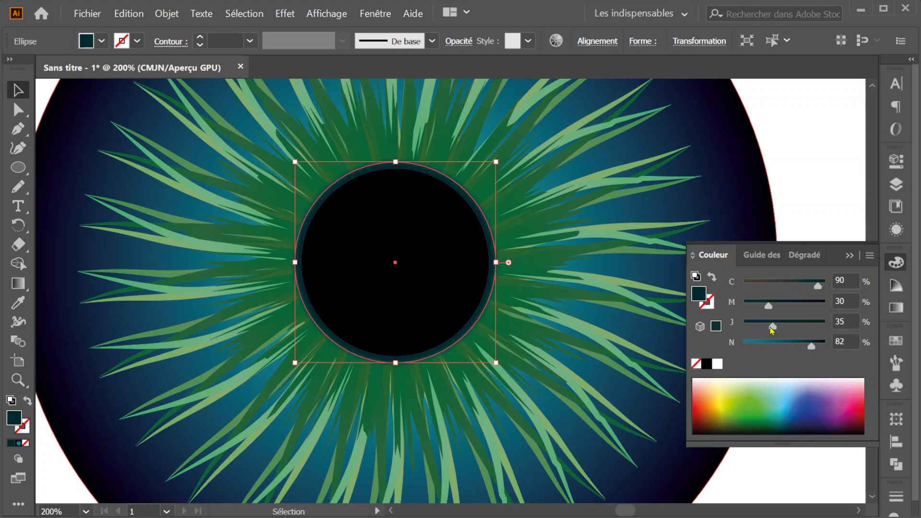
left_click_drag(777, 331, 792, 331)
left_click(776, 174)
scroll(691, 190, "down", 2)
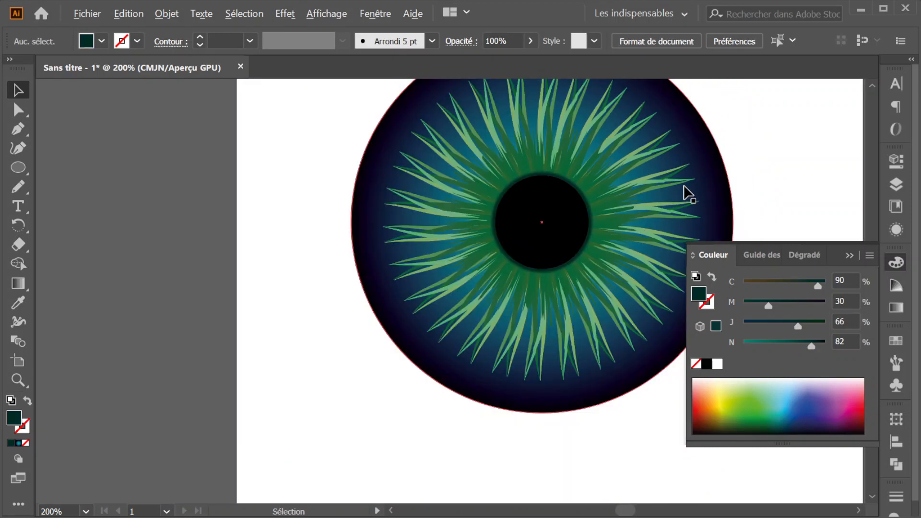
scroll(686, 193, "down", 3)
scroll(681, 211, "up", 2)
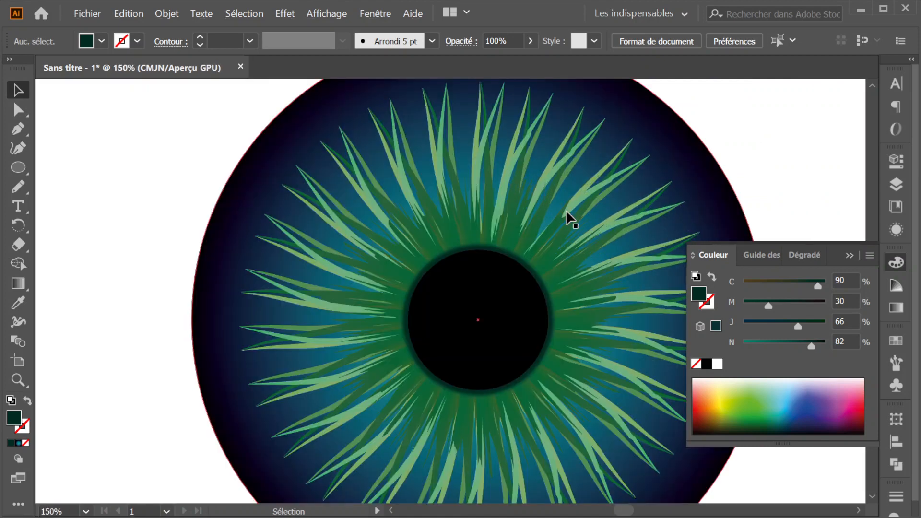
scroll(568, 218, "down", 1)
scroll(568, 218, "right", 1)
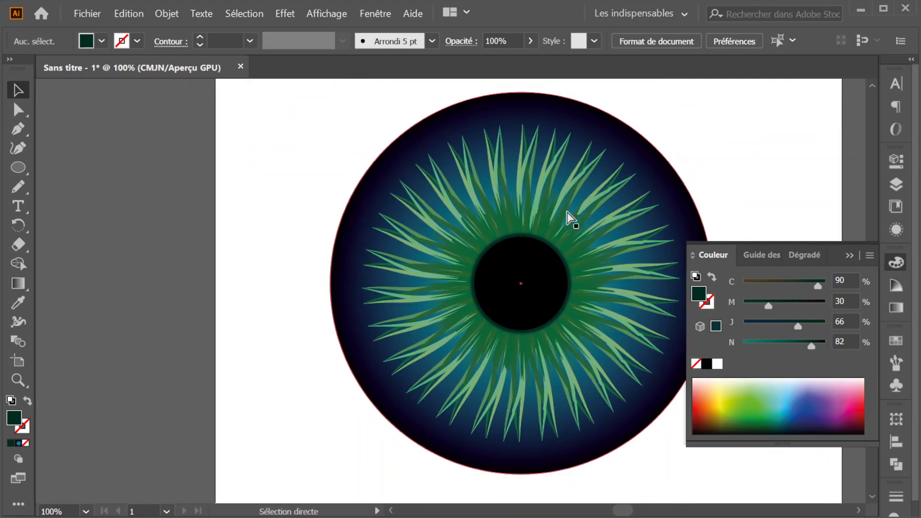
scroll(567, 216, "right", 1)
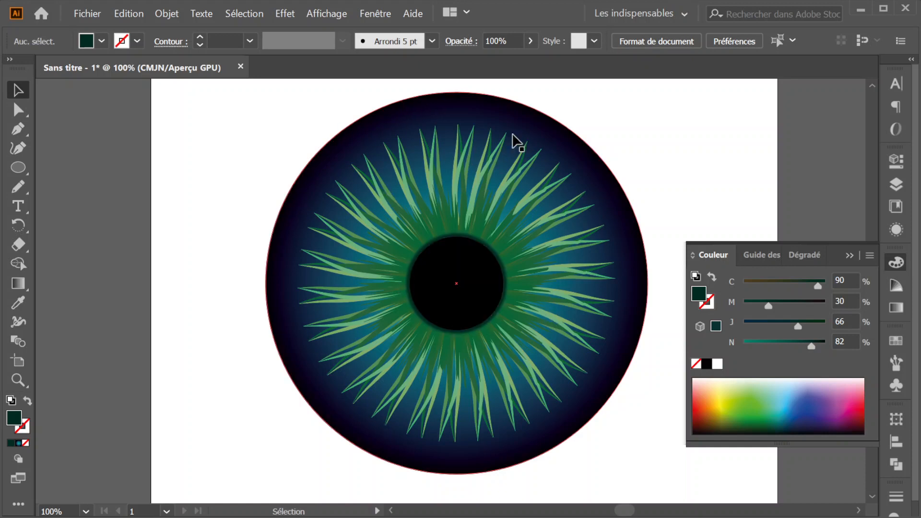
- Apply the Esquisse distortion effect to the black pupil with 2% relative size, 11/po detail and Crénelé points, and deselect it
left_click(477, 297)
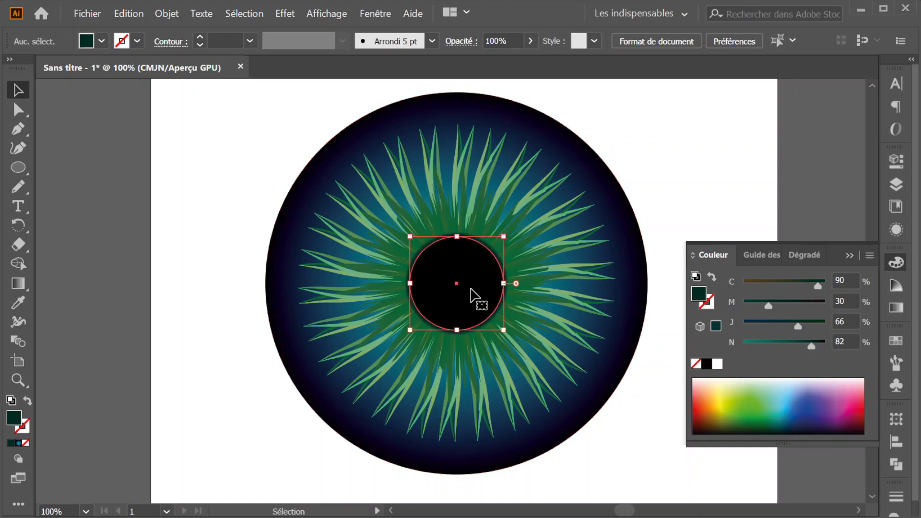
scroll(496, 197, "up", 1)
scroll(460, 302, "up", 3)
scroll(459, 338, "up", 2)
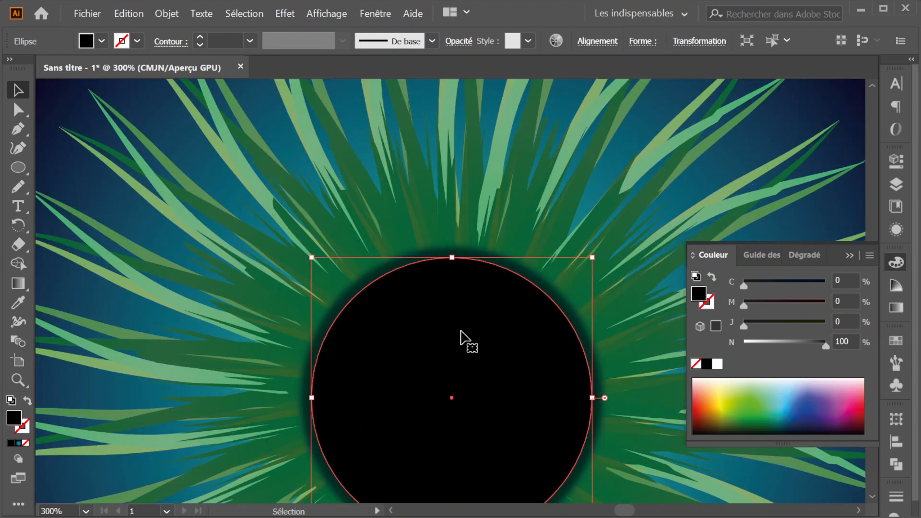
scroll(464, 340, "down", 1)
left_click(285, 14)
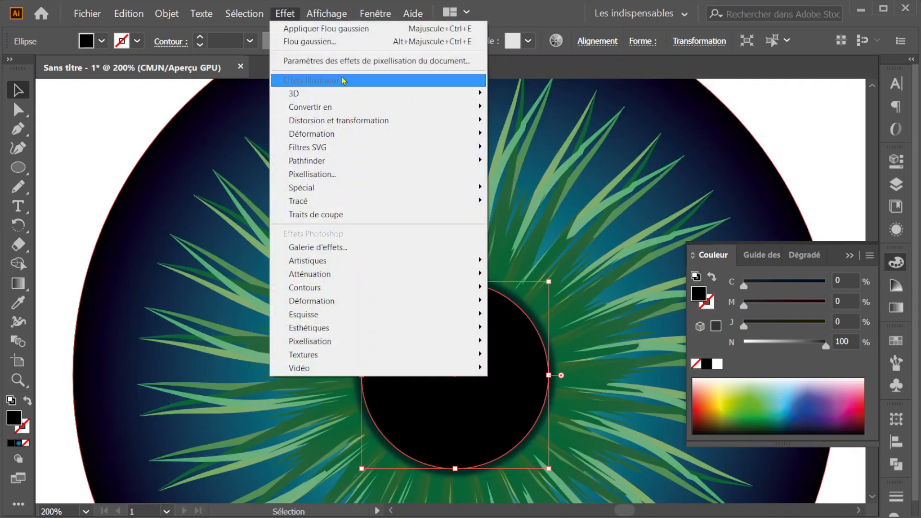
mouse_move(377, 124)
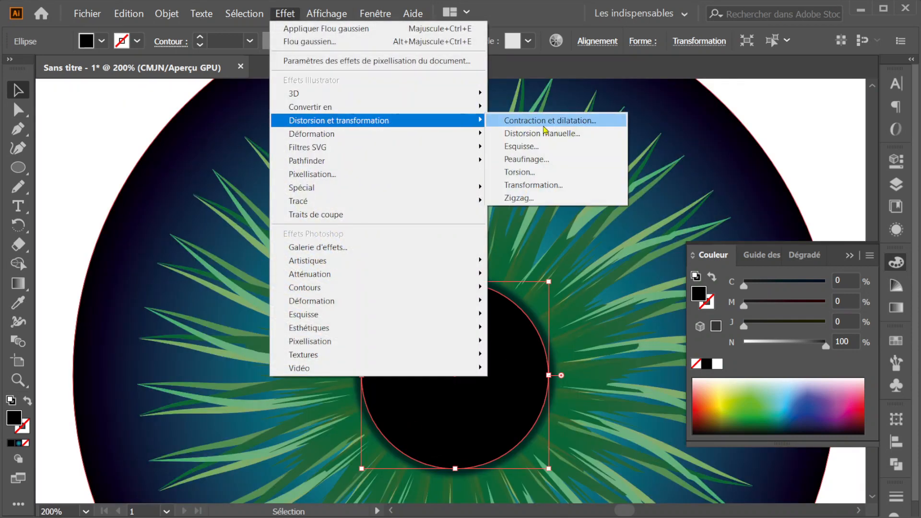
left_click(521, 146)
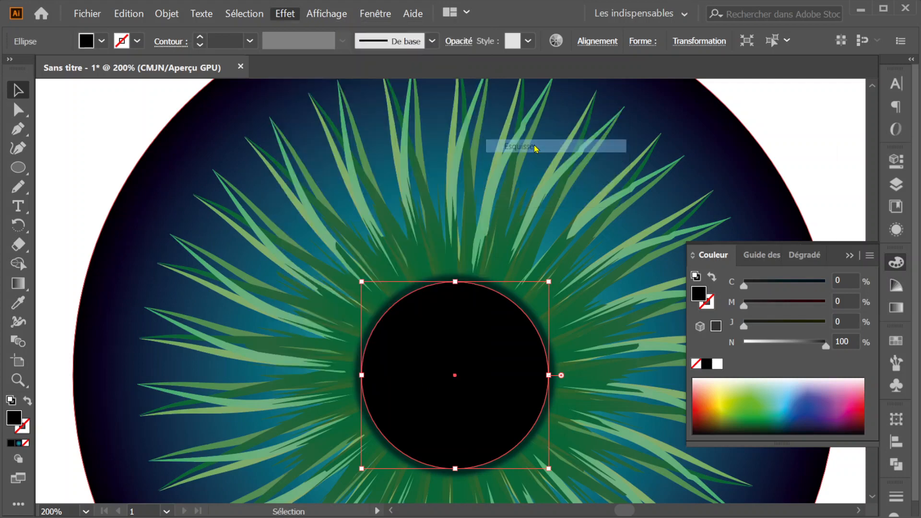
left_click(544, 327)
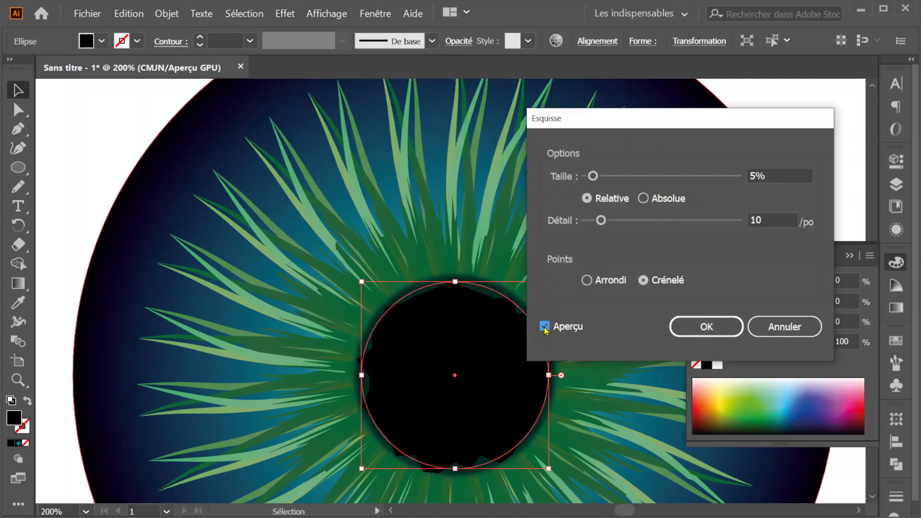
left_click_drag(600, 219, 595, 226)
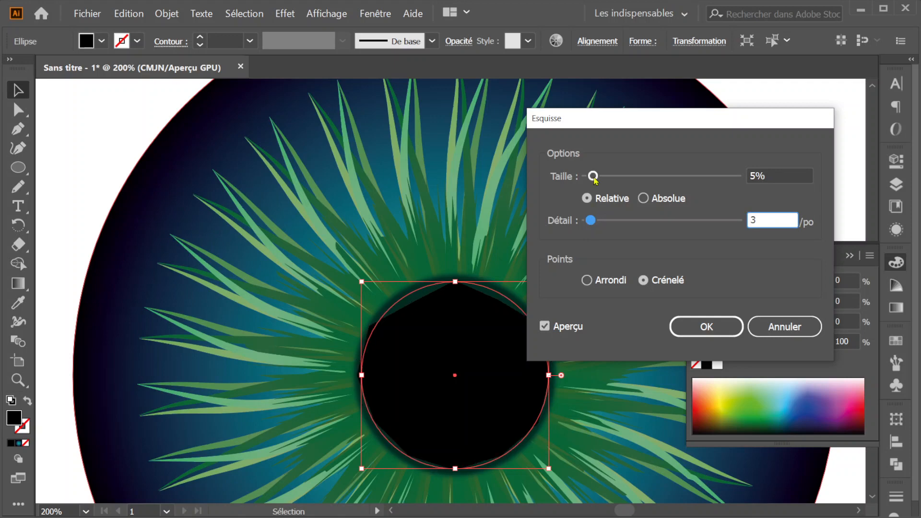
left_click_drag(593, 177, 590, 176)
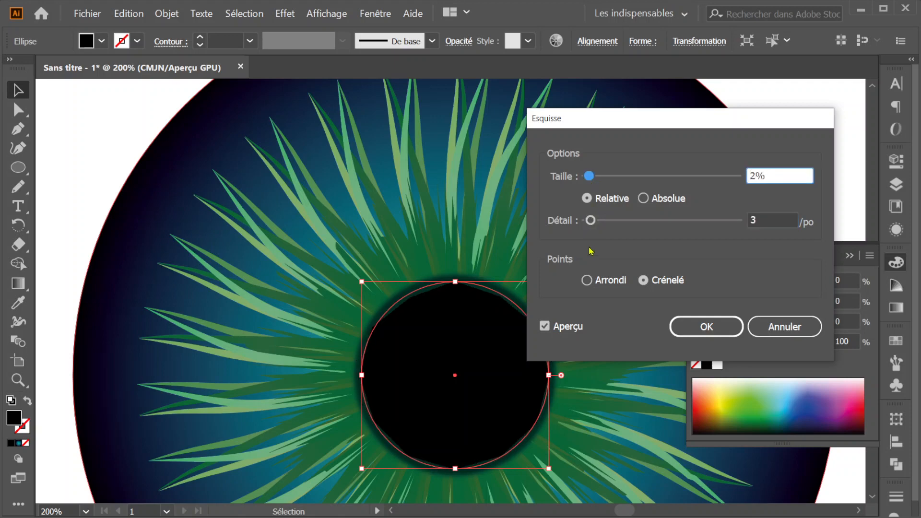
left_click_drag(593, 222, 605, 227)
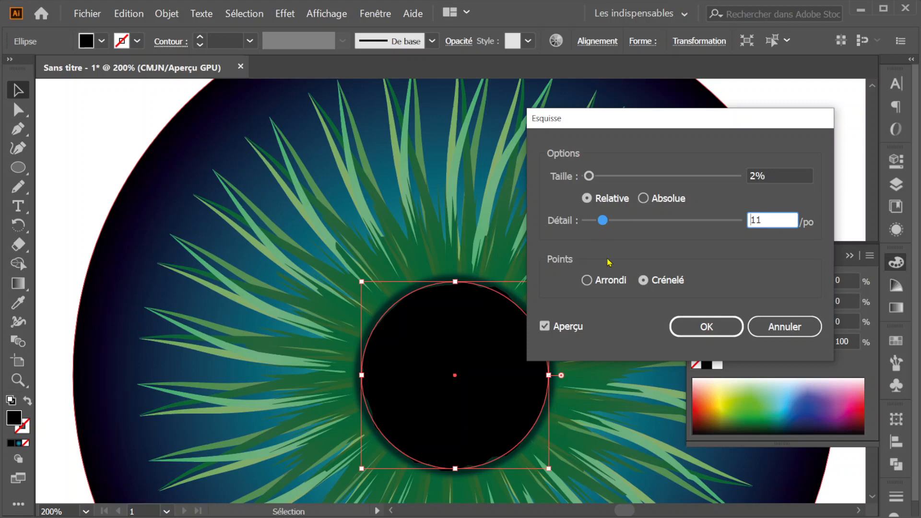
left_click(725, 327)
left_click(803, 133)
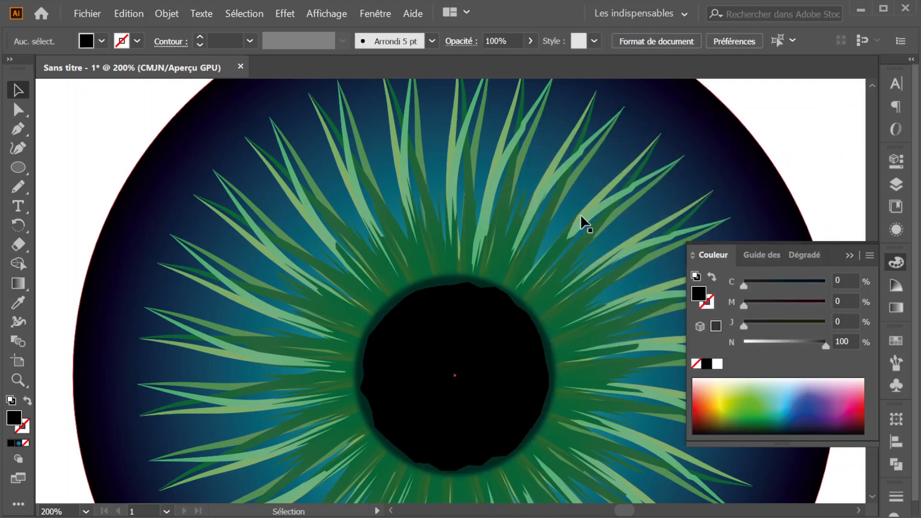
- Duplicate the large teal-to-black gradient circle and move the copy to the top of the Calque 3 stack
scroll(578, 214, "down", 2)
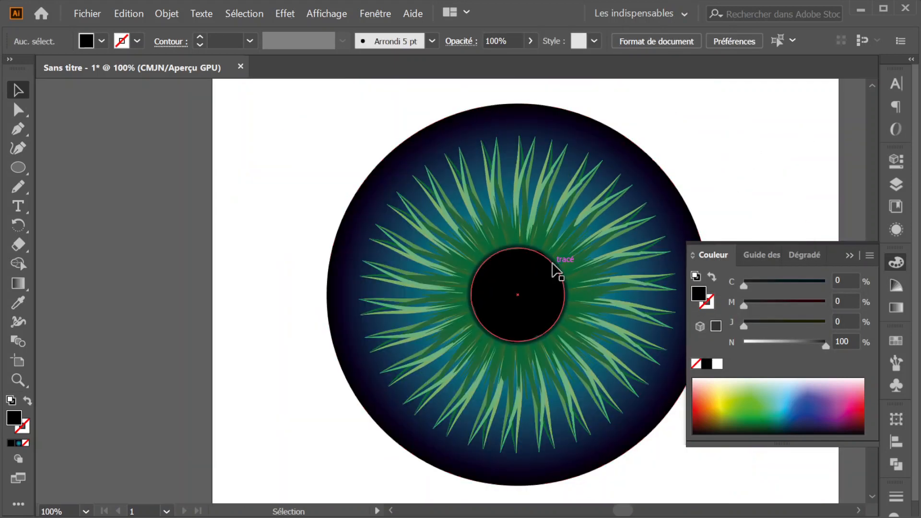
scroll(598, 261, "right", 3)
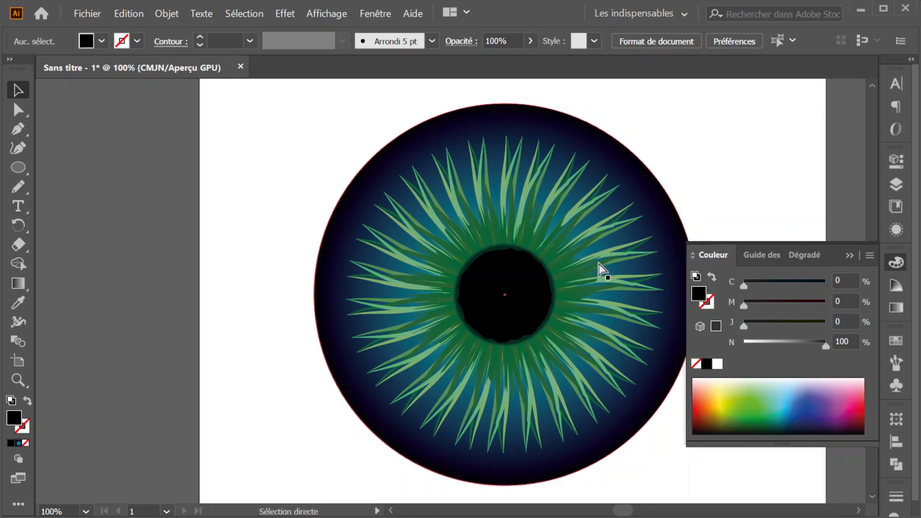
scroll(598, 263, "right", 2)
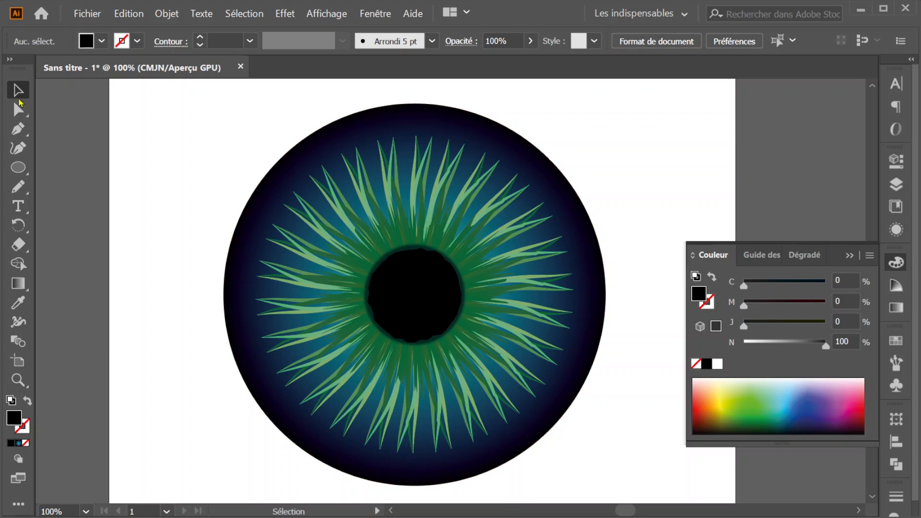
left_click(560, 195)
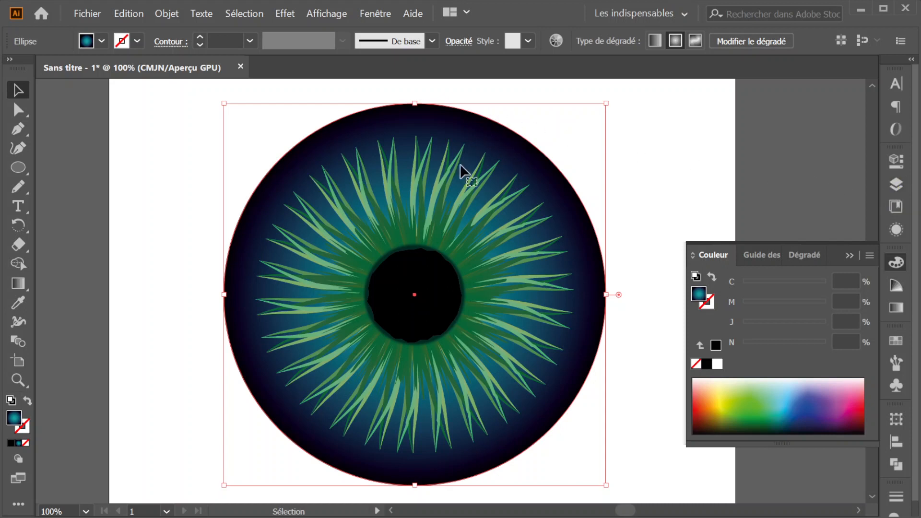
left_click(901, 187)
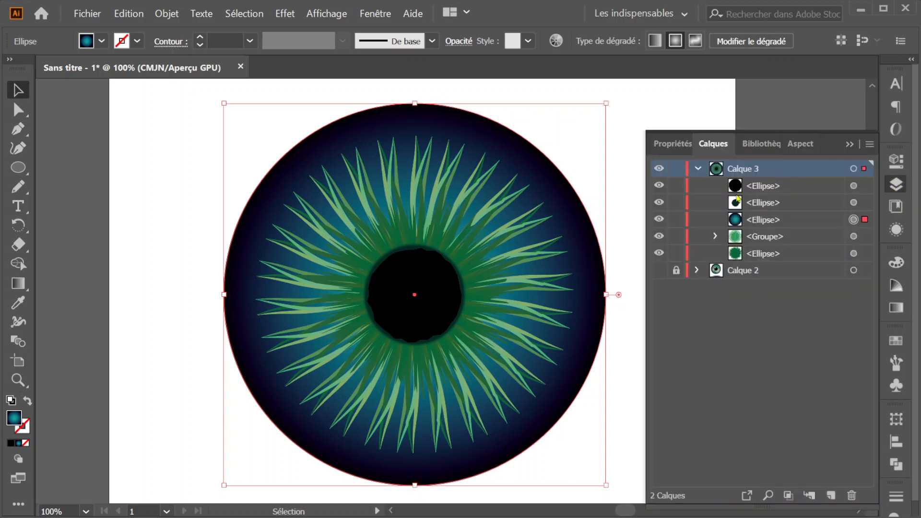
left_click(739, 221)
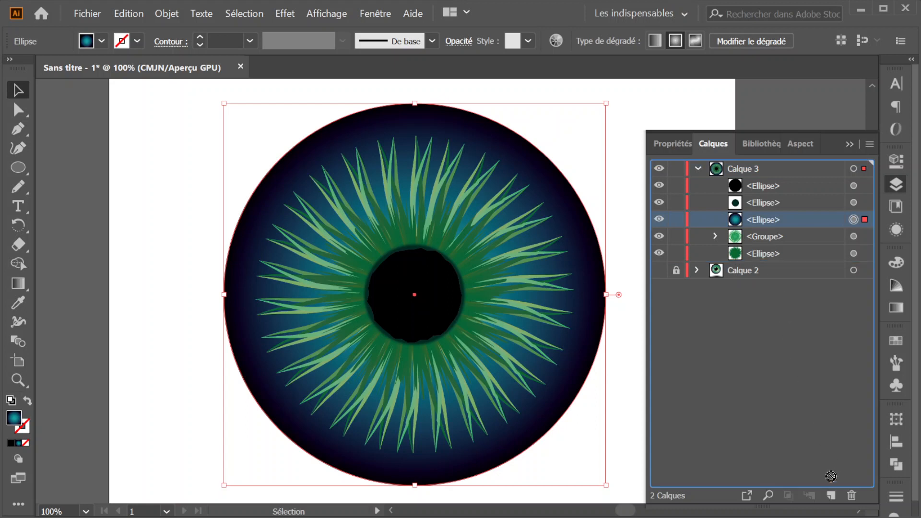
left_click_drag(832, 495, 832, 495)
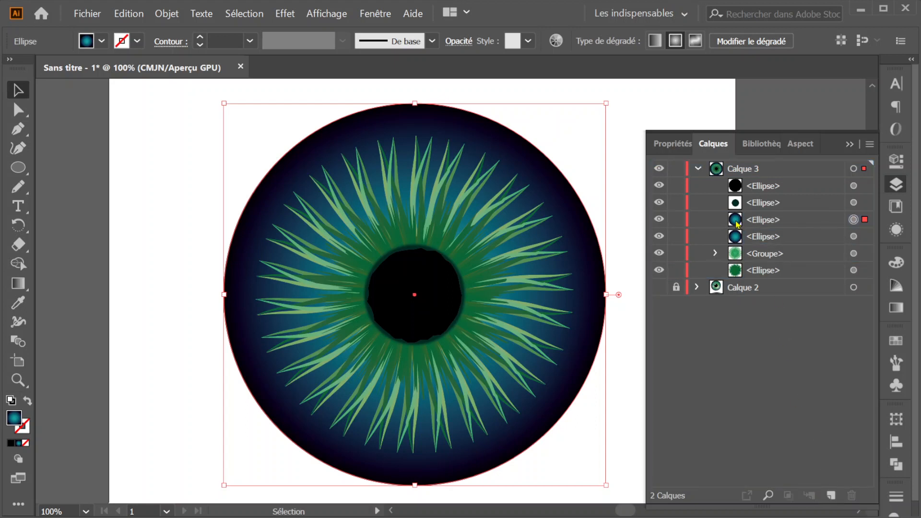
left_click_drag(738, 224, 718, 172)
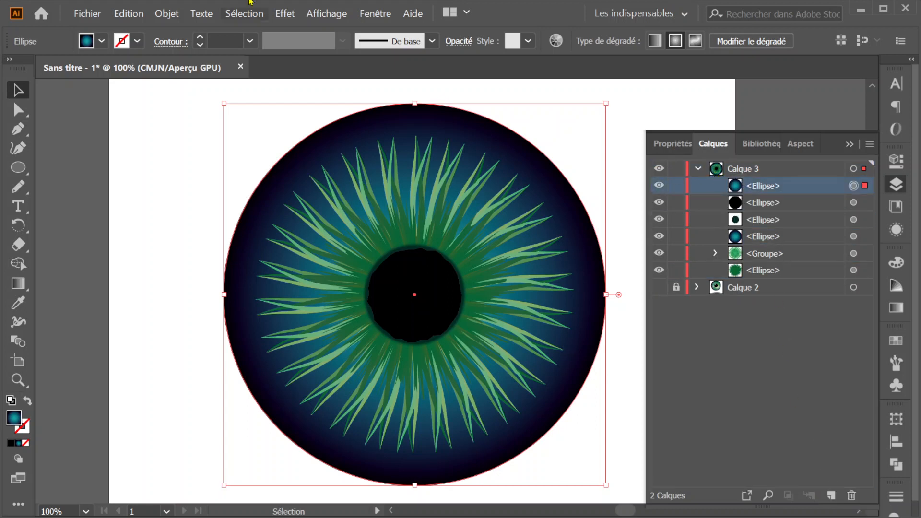
- Set the blending mode of the topmost gradient circle to Normal
left_click(459, 41)
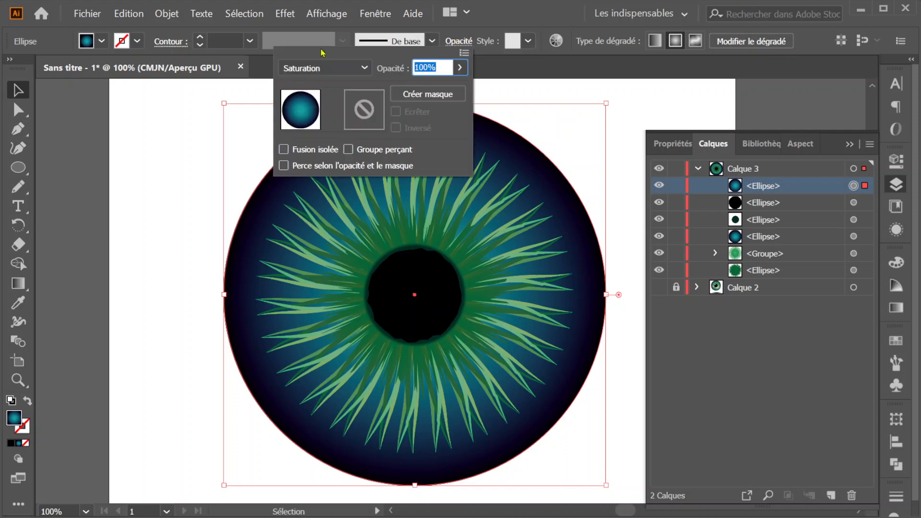
left_click(321, 69)
left_click(322, 85)
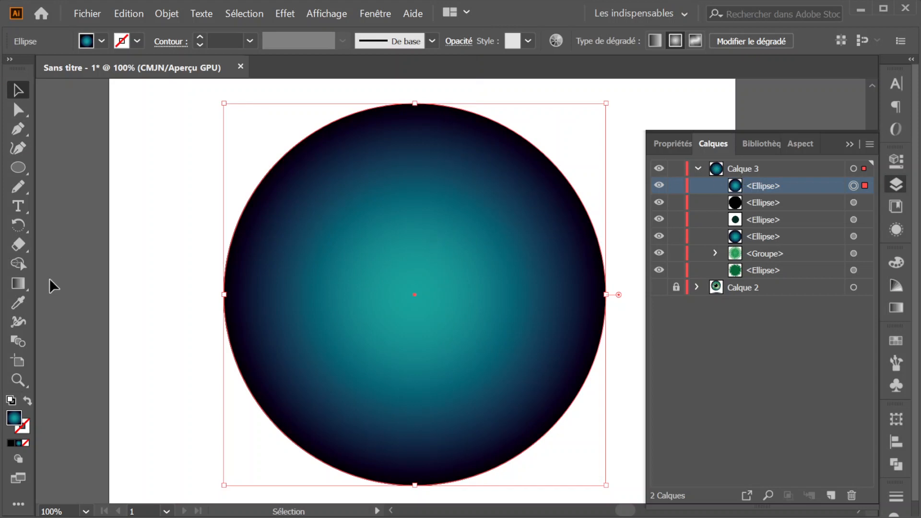
- Fill the topmost circle with the Blanc, Noir gradient preset and make the gradient radial
left_click(18, 283)
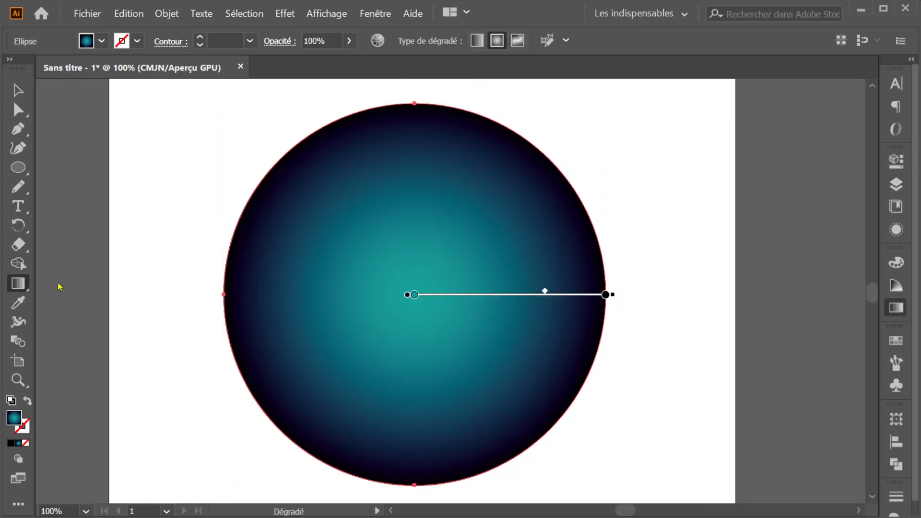
left_click(721, 283)
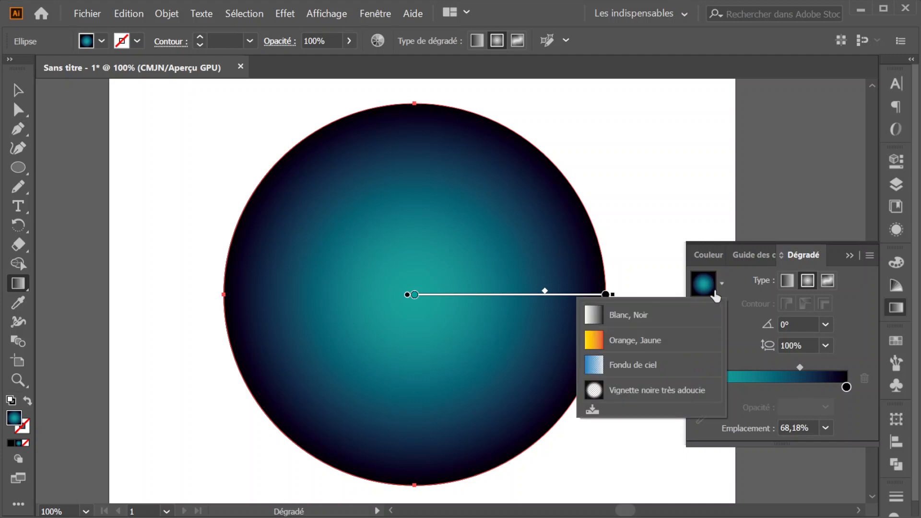
left_click(604, 316)
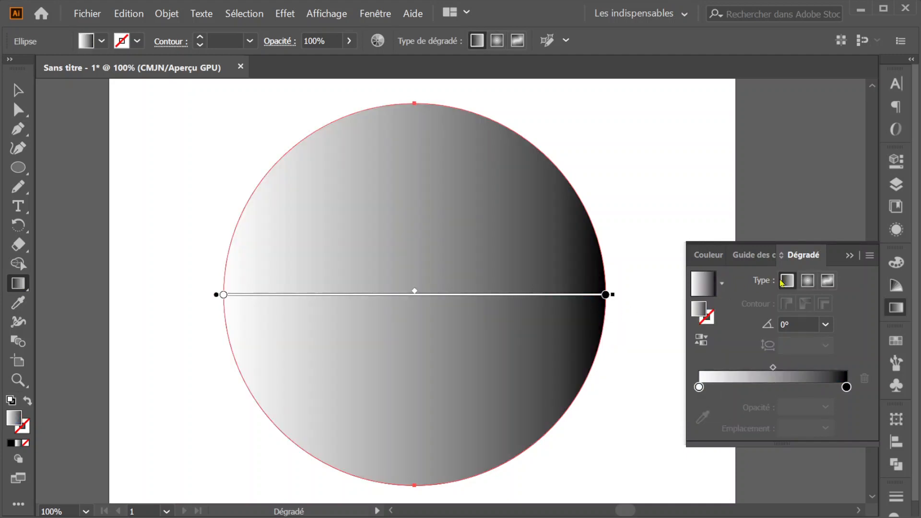
left_click(806, 282)
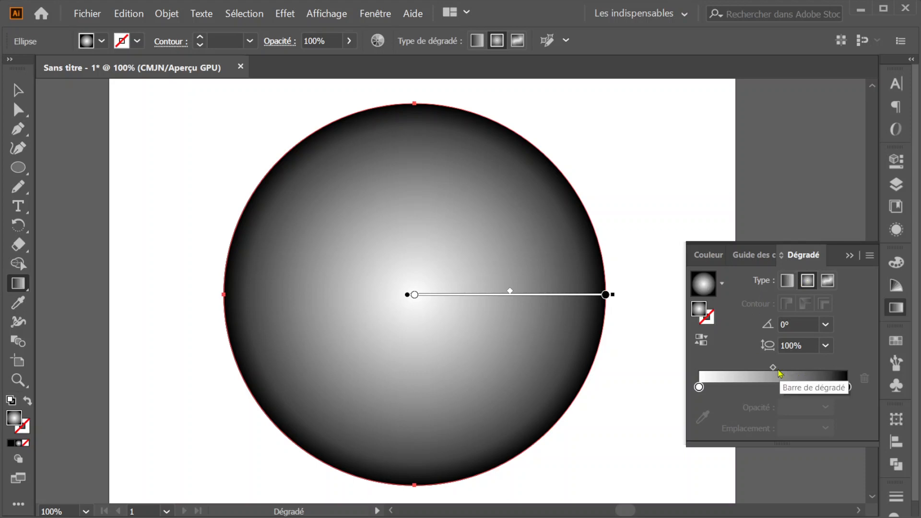
- Set the opacity of the gradient's black stop to 0% and undo the stray gradient redraw across the circle
left_click(846, 388)
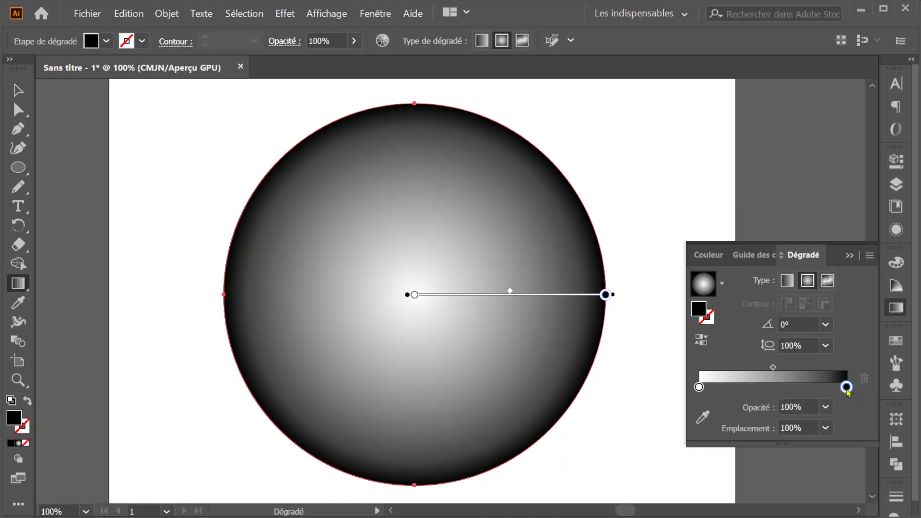
left_click(826, 407)
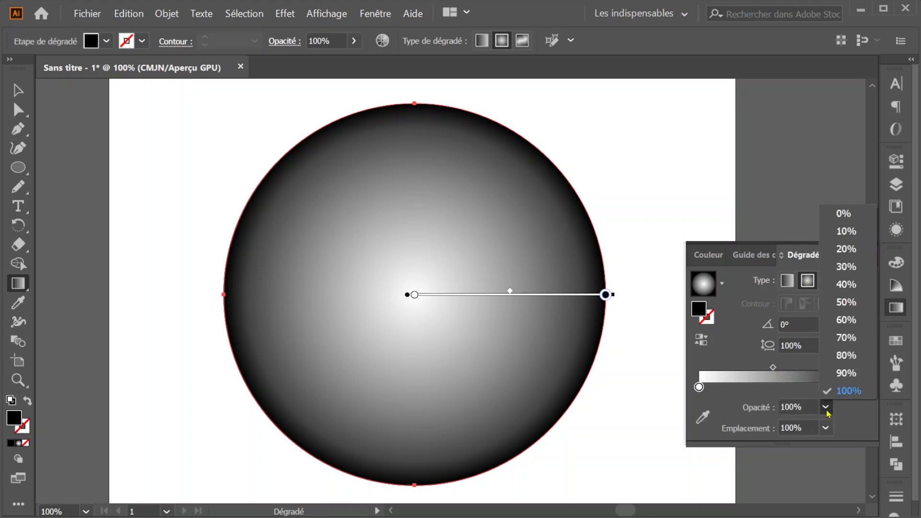
left_click(857, 213)
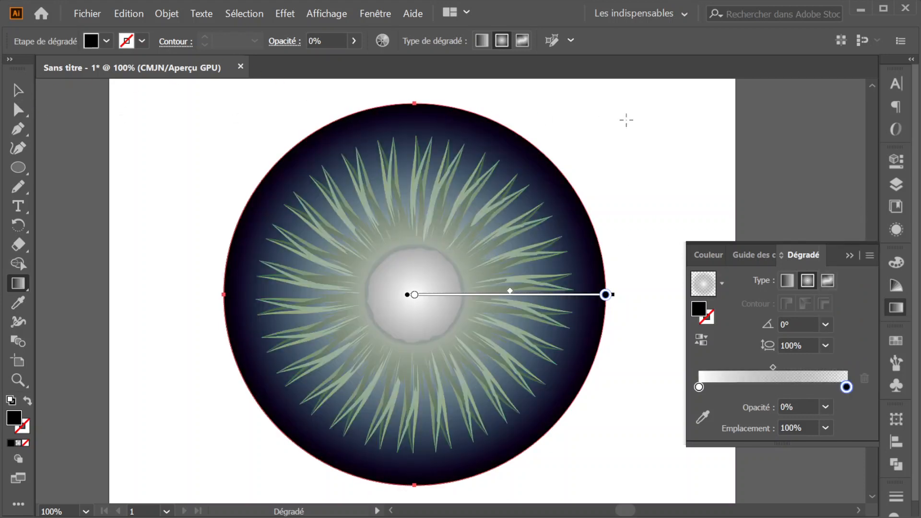
left_click_drag(561, 172, 267, 416)
key("ctrl+z")
- Move the highlight circle's lowest anchor point up to just below the pupil and tilt its handles into an S-shaped lower edge
left_click(17, 110)
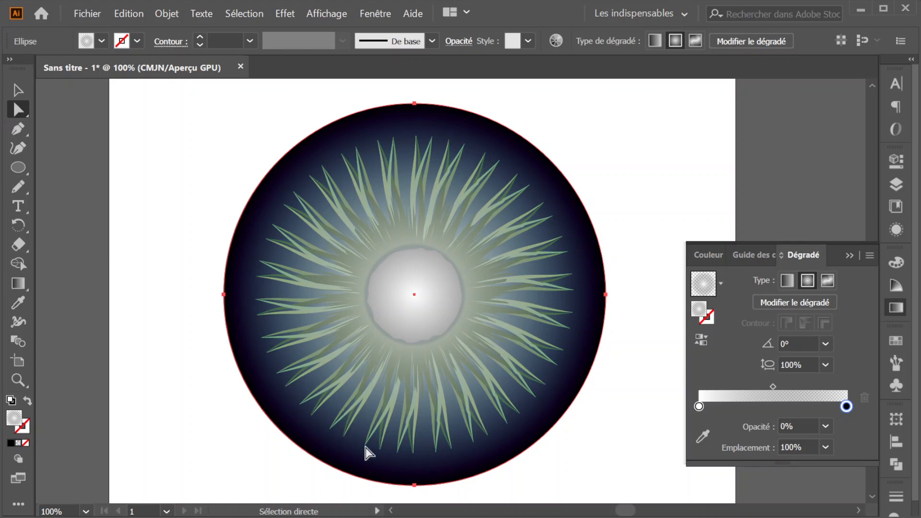
left_click(414, 485)
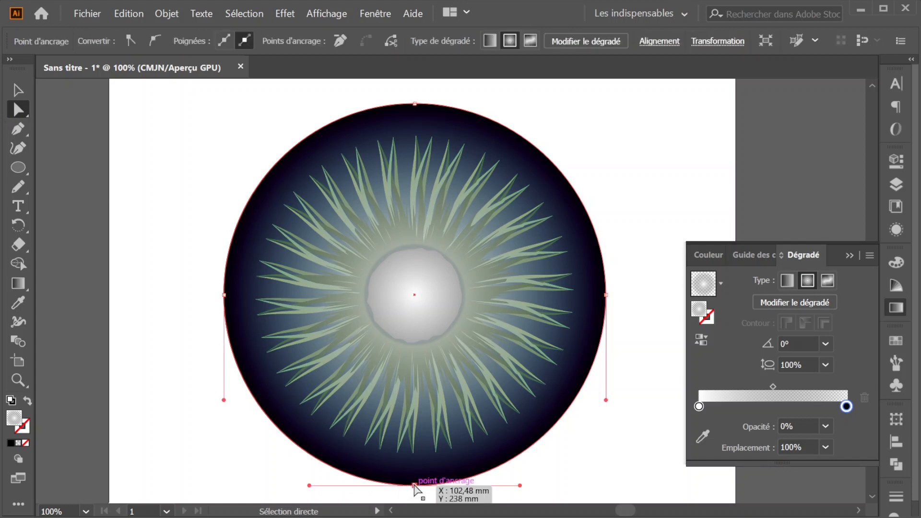
left_click_drag(414, 485, 420, 357)
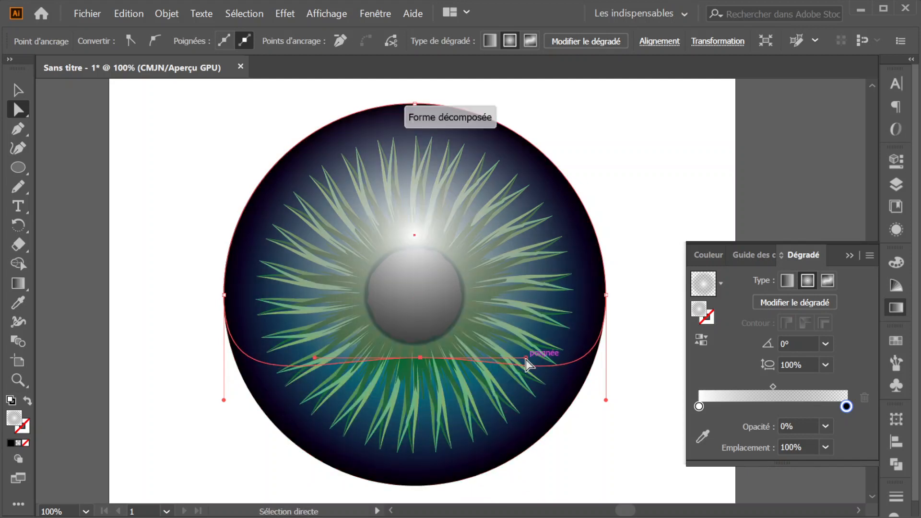
left_click_drag(525, 359, 465, 408)
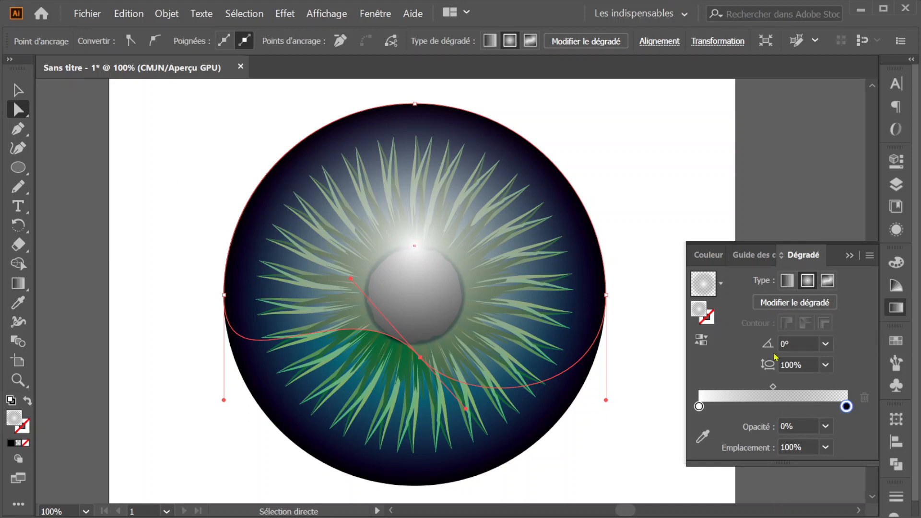
- Redraw the highlight shape's radial gradient upward from the lower iris at about 61°, widen it to about 178%, and move its transparent stop to about 79%
left_click(791, 302)
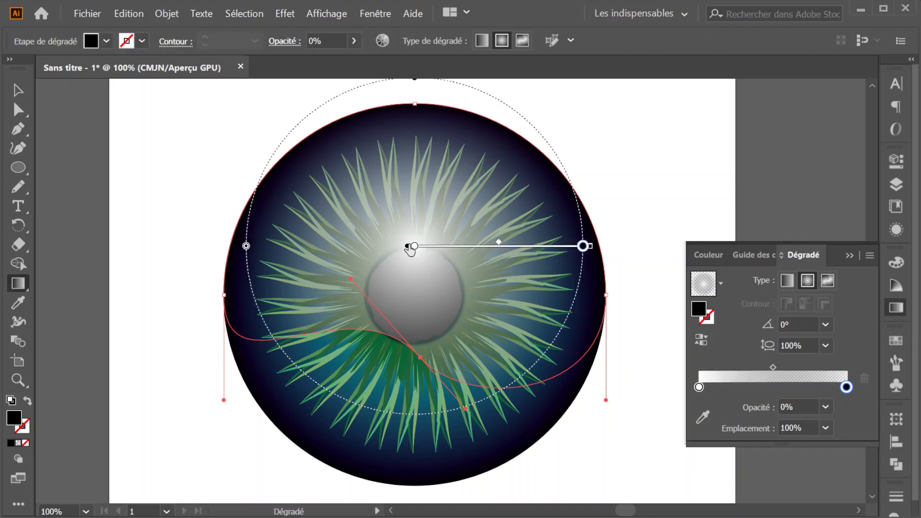
mouse_move(407, 245)
left_mouse_down()
mouse_move(407, 278)
mouse_move(402, 232)
mouse_move(412, 236)
left_mouse_up()
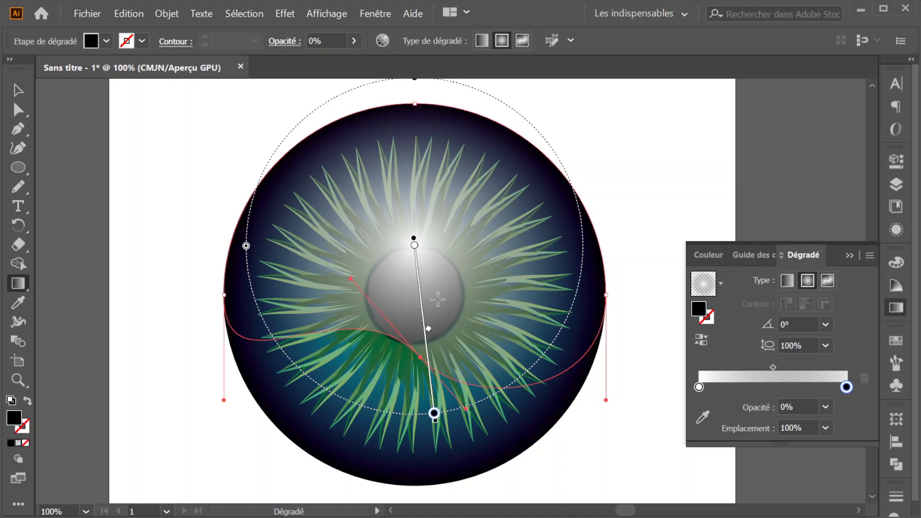
left_click_drag(437, 299, 509, 167)
left_click_drag(433, 303, 384, 429)
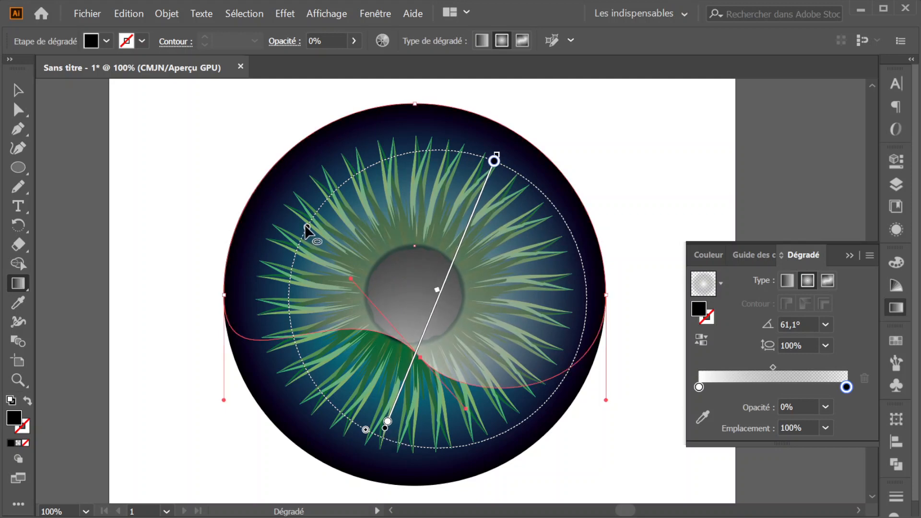
left_click_drag(307, 227, 191, 192)
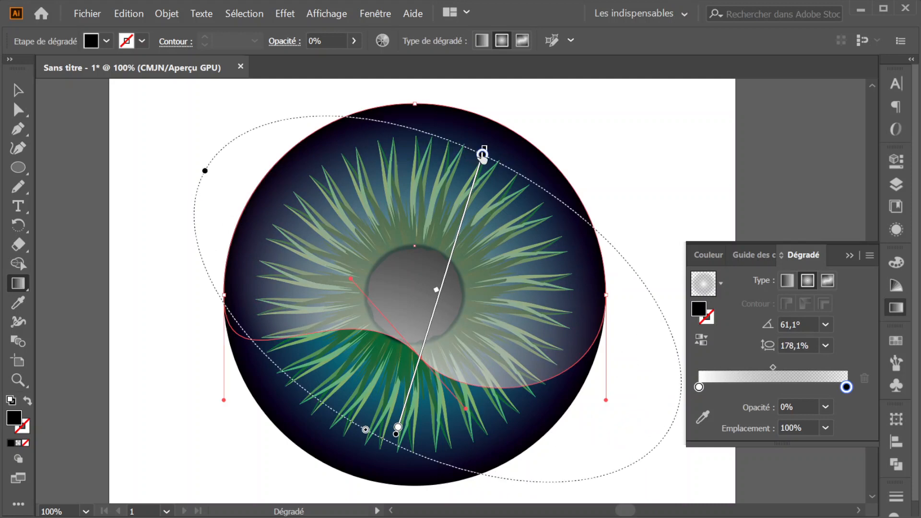
left_click_drag(482, 154, 464, 211)
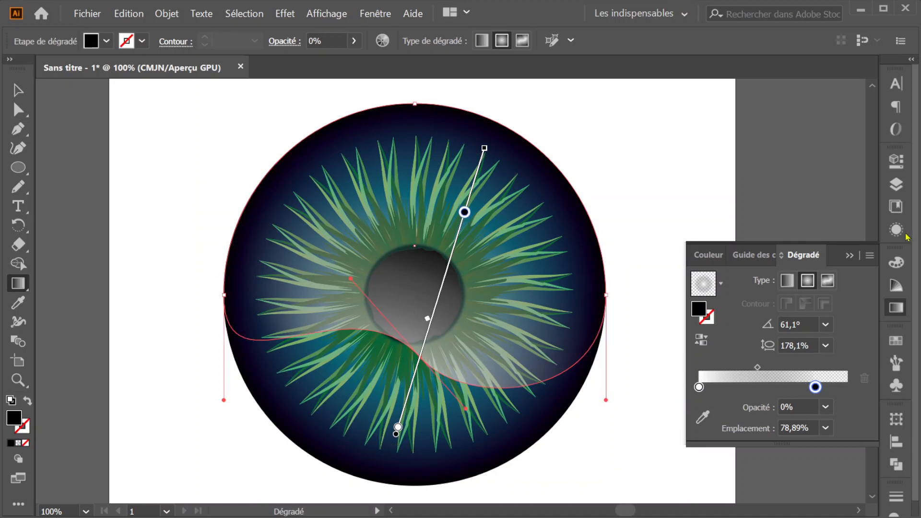
- Move the S-shaped highlight path beneath the two pupil ellipses in the stacking order and deselect it
left_click(895, 184)
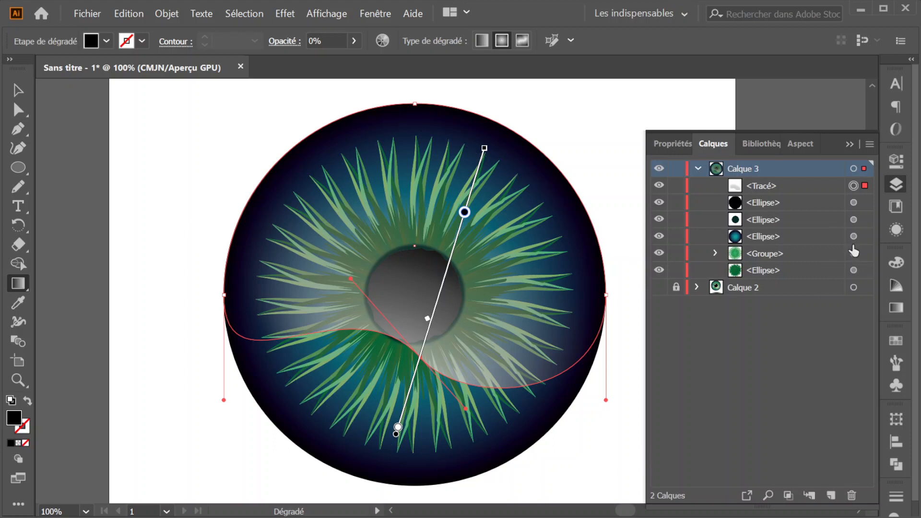
left_click(733, 189)
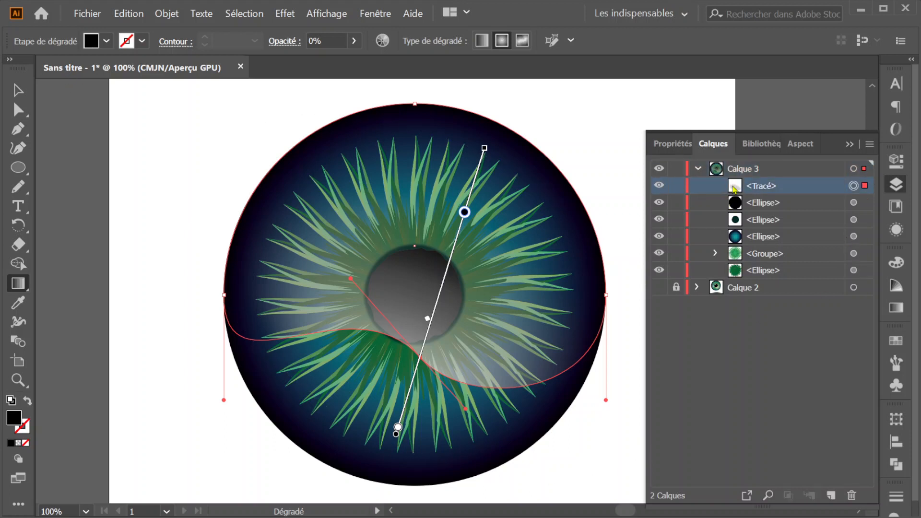
left_click_drag(737, 188, 733, 235)
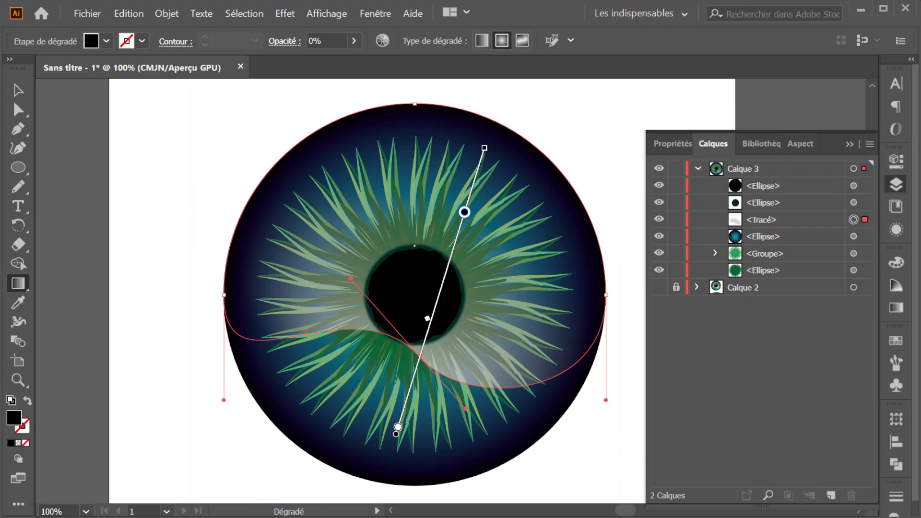
left_click(18, 89)
left_click(174, 122)
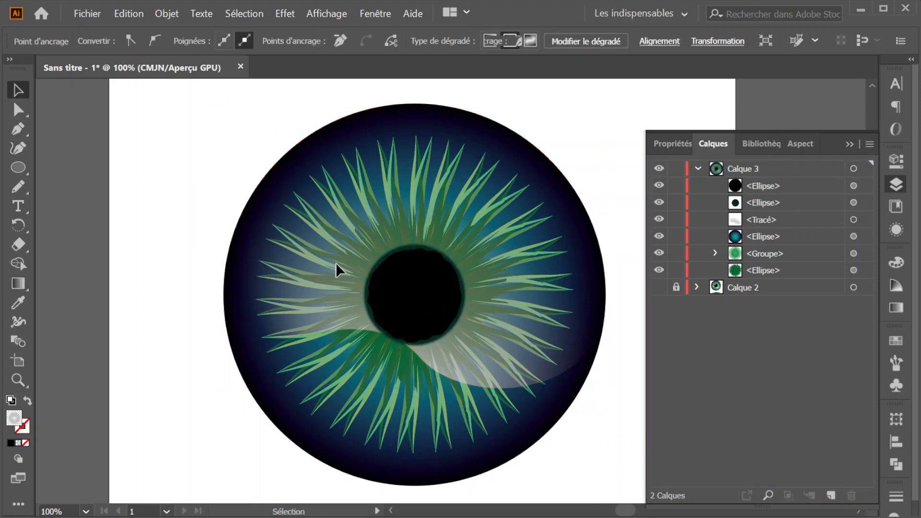
- Draw a small circle over the pupil's upper-left edge and reset its white-to-transparent radial gradient to 0° and 100% aspect ratio
left_click(19, 166)
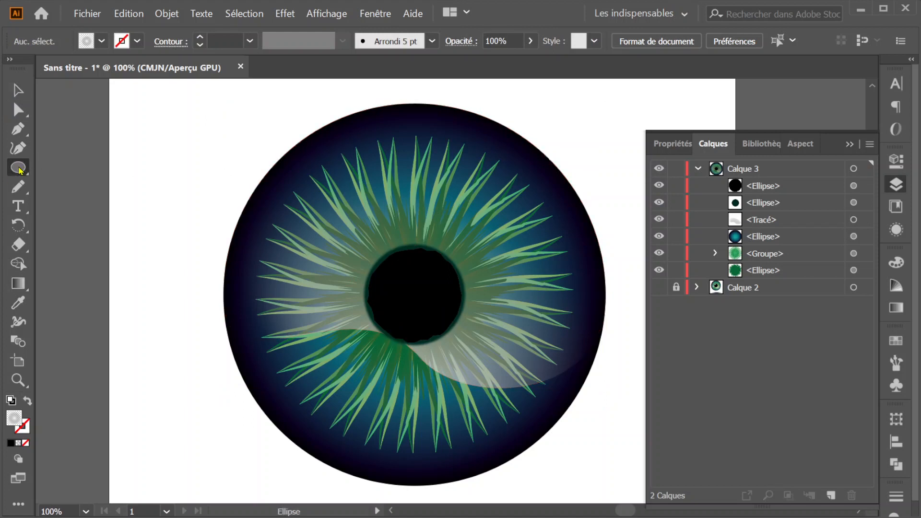
left_click(72, 189)
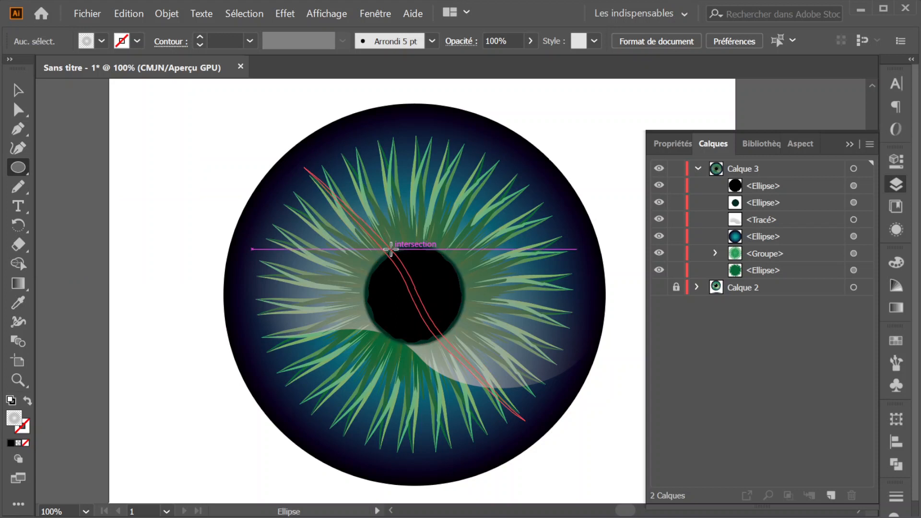
left_click_drag(380, 259, 409, 289)
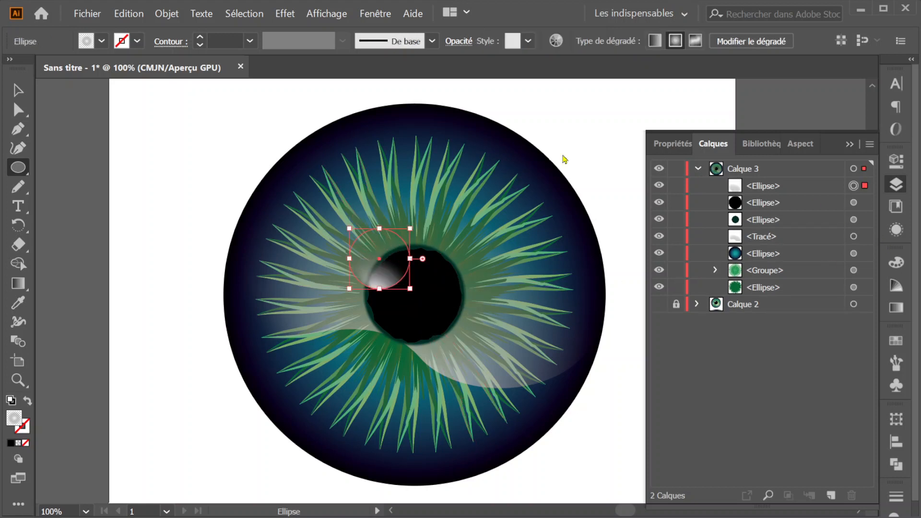
left_click(14, 285)
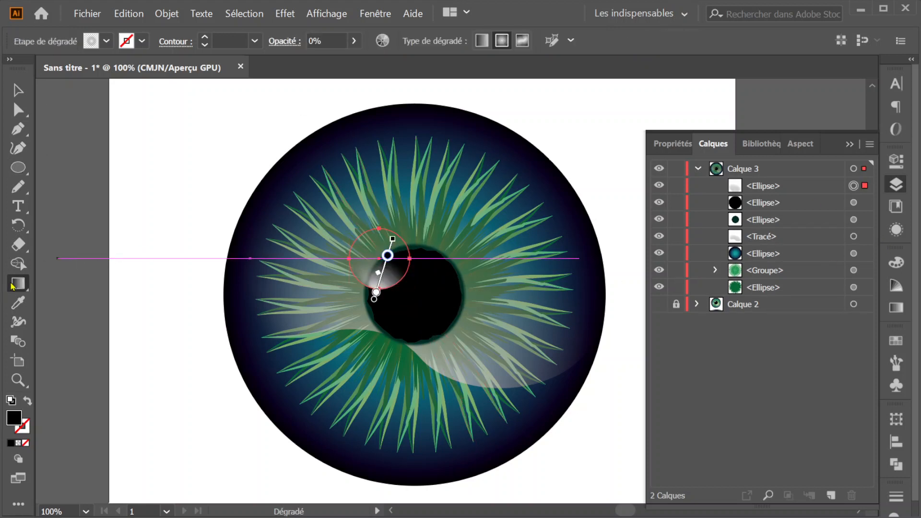
double_click(14, 285)
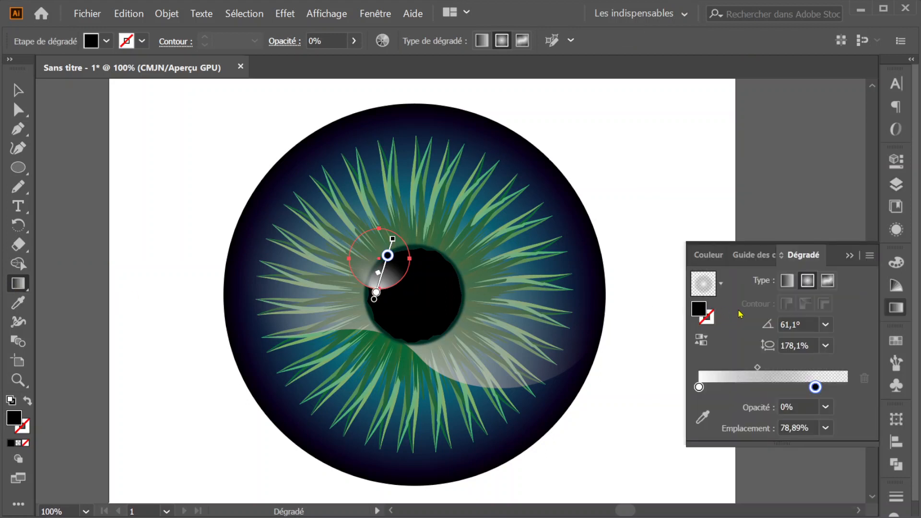
left_click(807, 280)
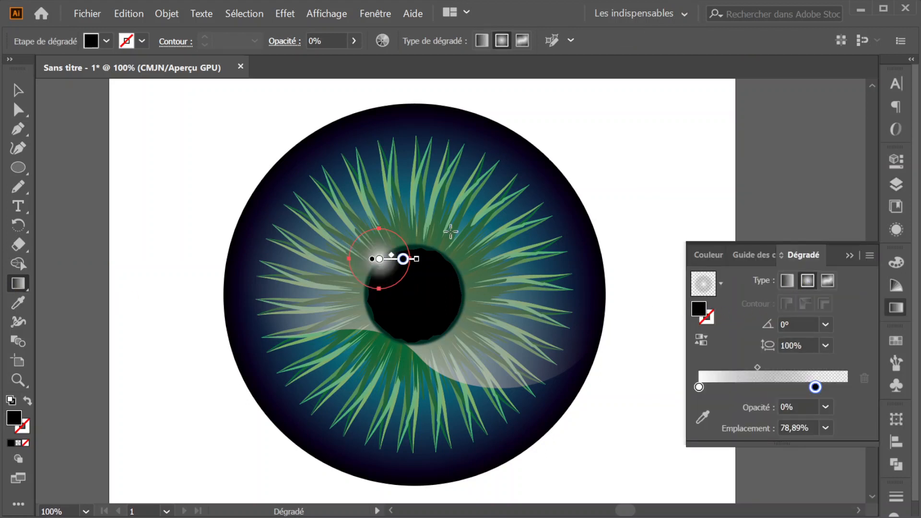
scroll(403, 262, "up", 5)
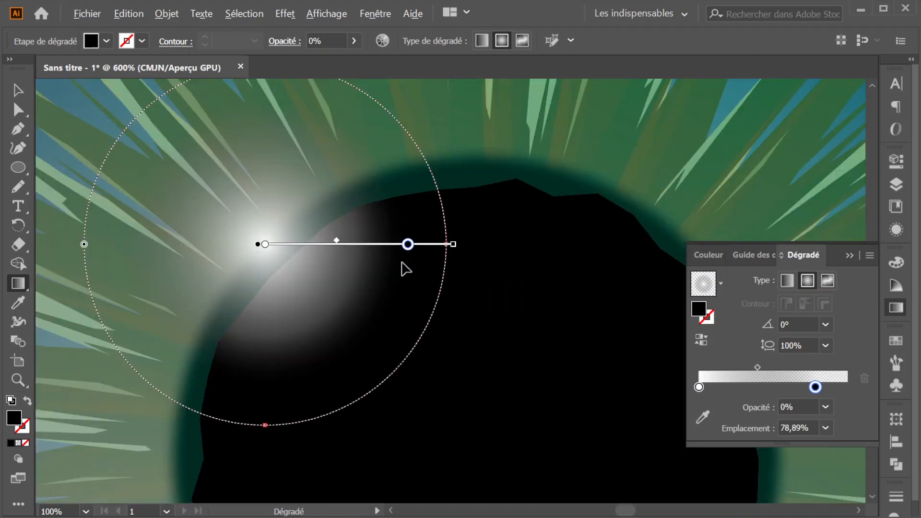
scroll(406, 268, "down", 3)
- Enlarge the glow circle slightly and place a much smaller copy of it on the pupil's lower-right edge
key("v")
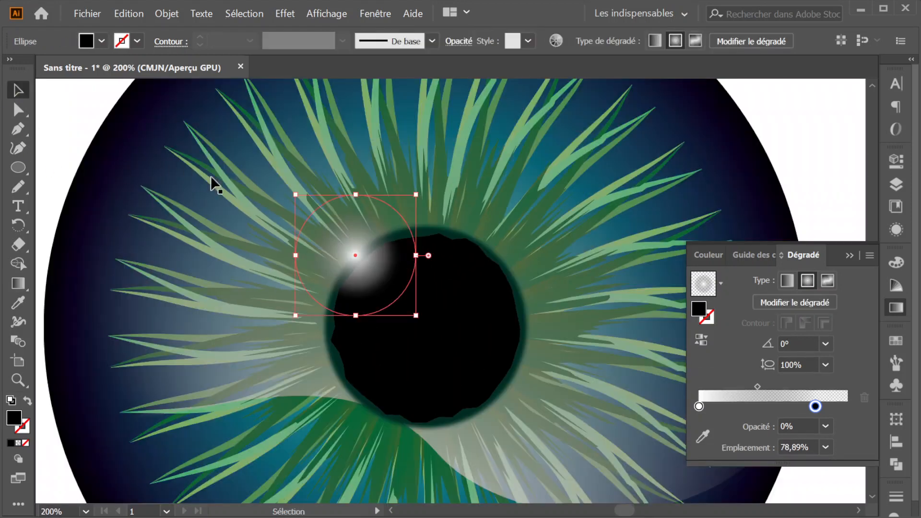
left_click_drag(416, 194, 487, 249)
scroll(449, 174, "down", 3)
scroll(448, 177, "down", 1)
scroll(449, 178, "down", 1)
left_click_drag(517, 190, 481, 218)
scroll(462, 302, "up", 1)
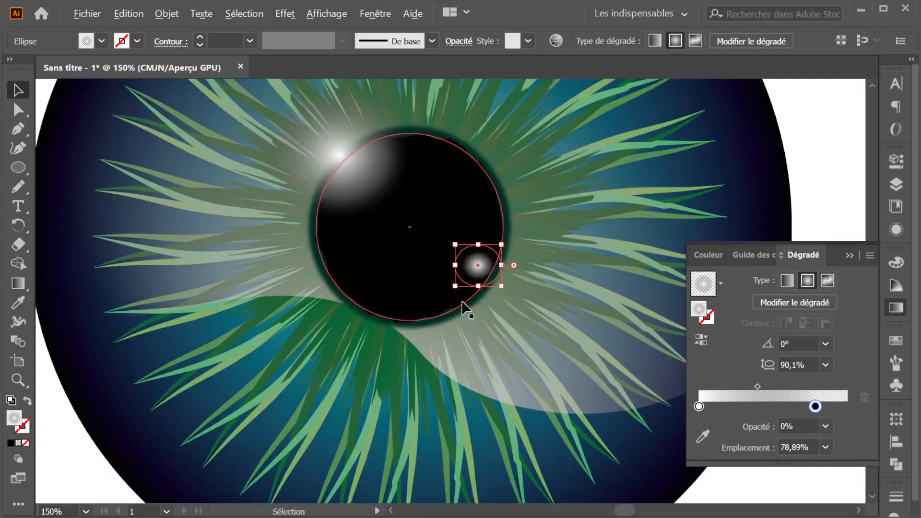
scroll(462, 307, "up", 1)
left_click_drag(478, 286, 480, 291)
scroll(480, 291, "down", 2)
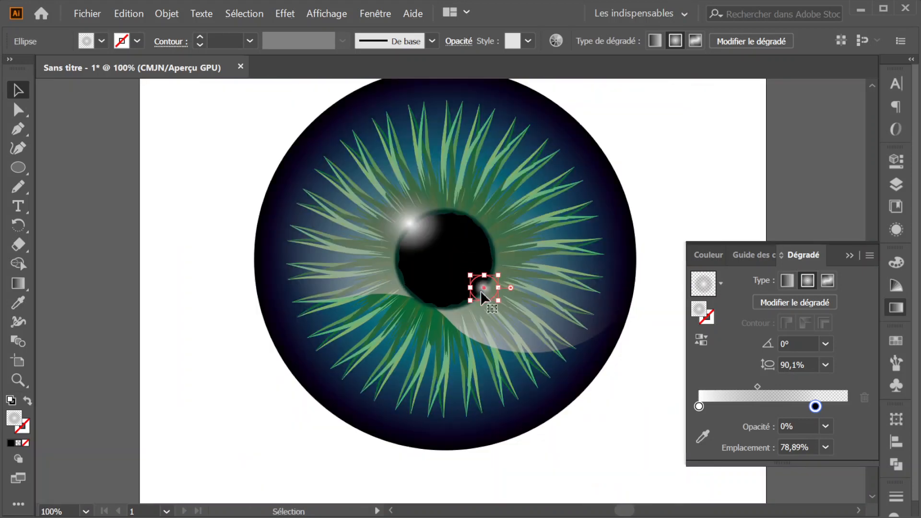
- Copy the larger glow to the iris's upper-left rim and stretch the copy into a wide, flat ellipse
left_click(421, 236)
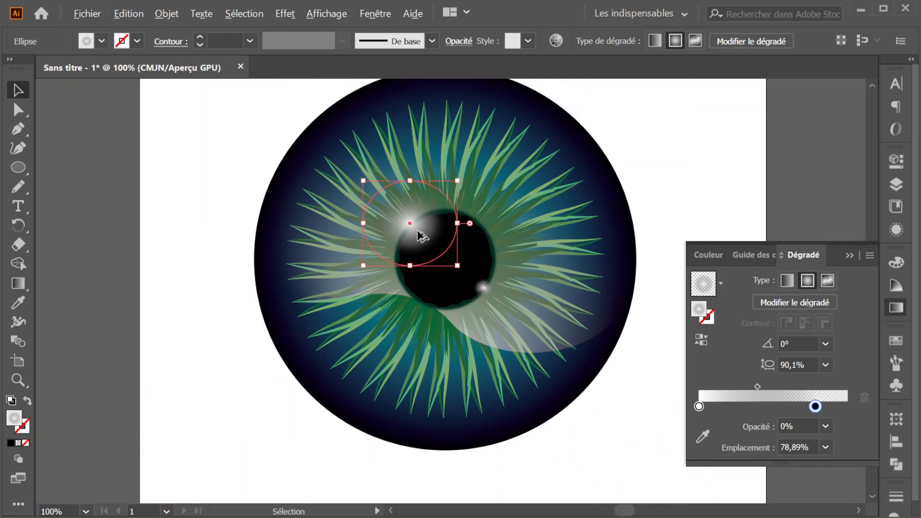
left_click_drag(421, 236, 358, 156)
scroll(359, 163, "up", 3)
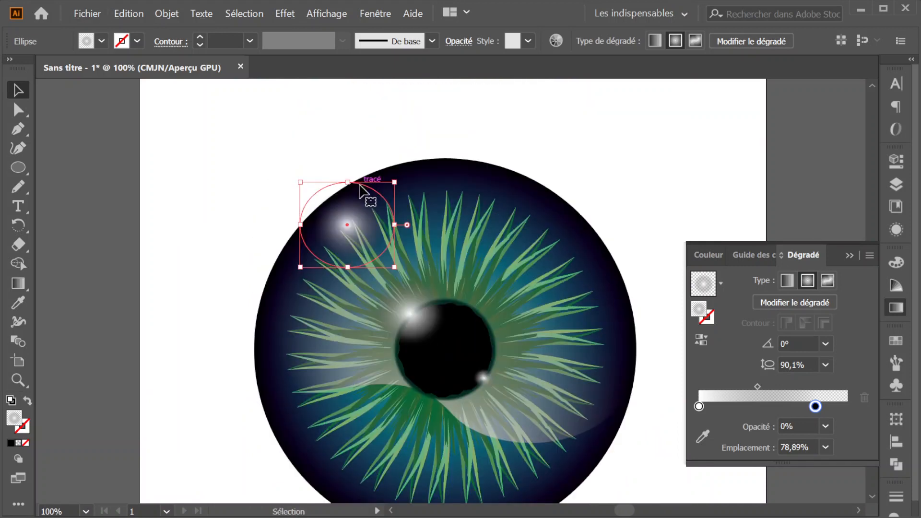
left_click_drag(394, 183, 512, 127)
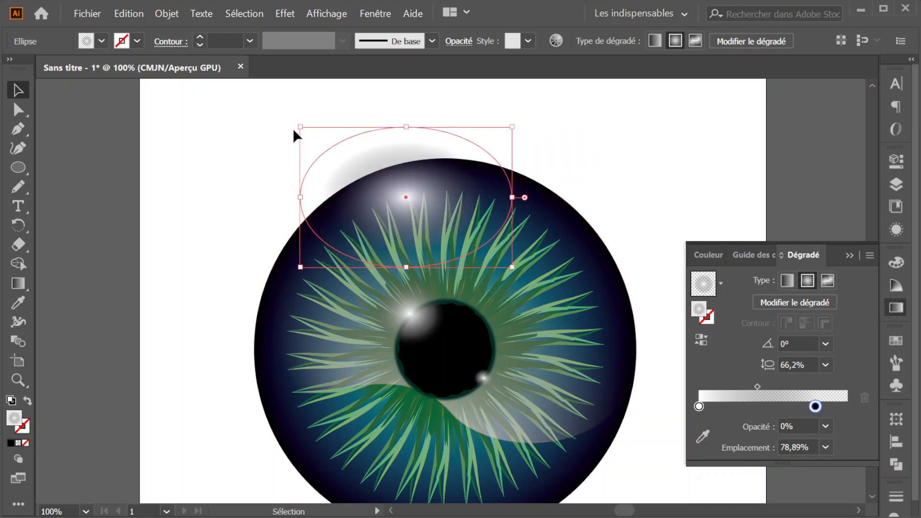
left_click_drag(405, 127, 405, 162)
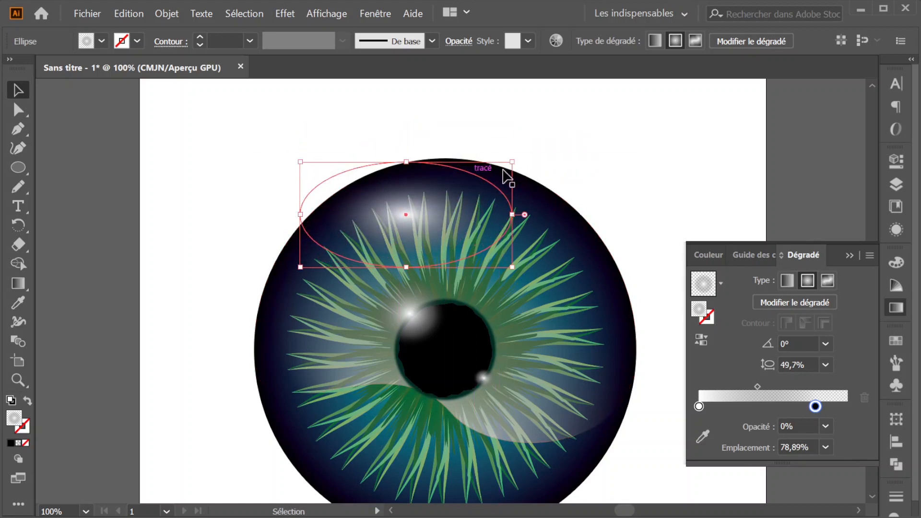
- Rotate the rim glow about 26° and stretch its sides so it follows the curve of the iris's upper-left edge
left_click_drag(518, 155, 476, 122)
left_click_drag(417, 198, 375, 209)
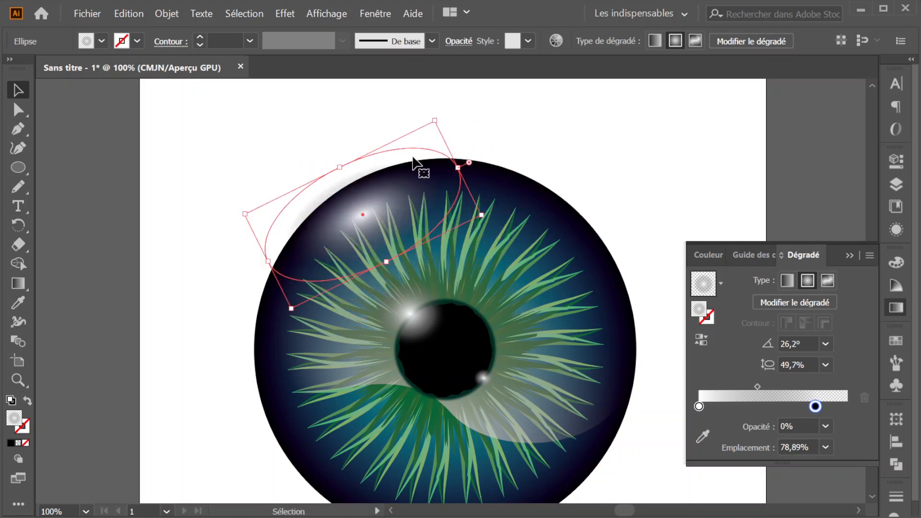
left_click_drag(459, 169, 489, 152)
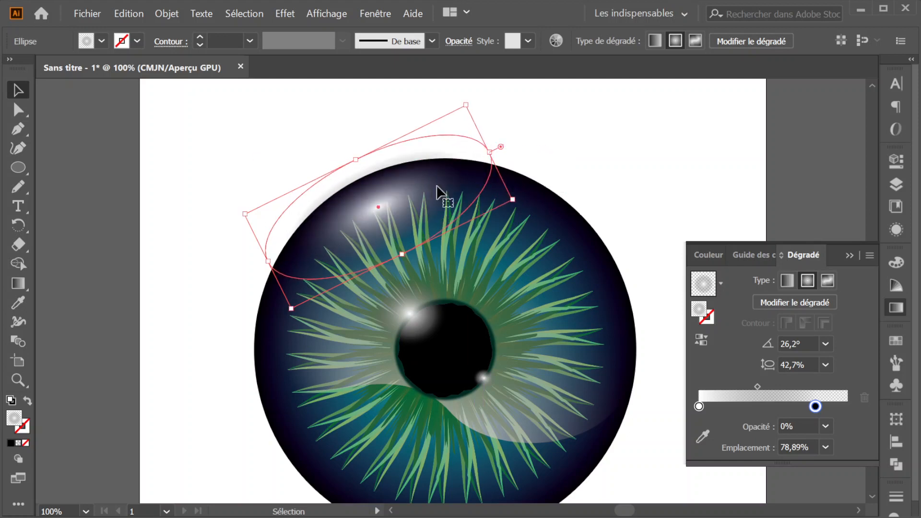
left_click_drag(269, 263, 244, 273)
left_click_drag(346, 168, 351, 179)
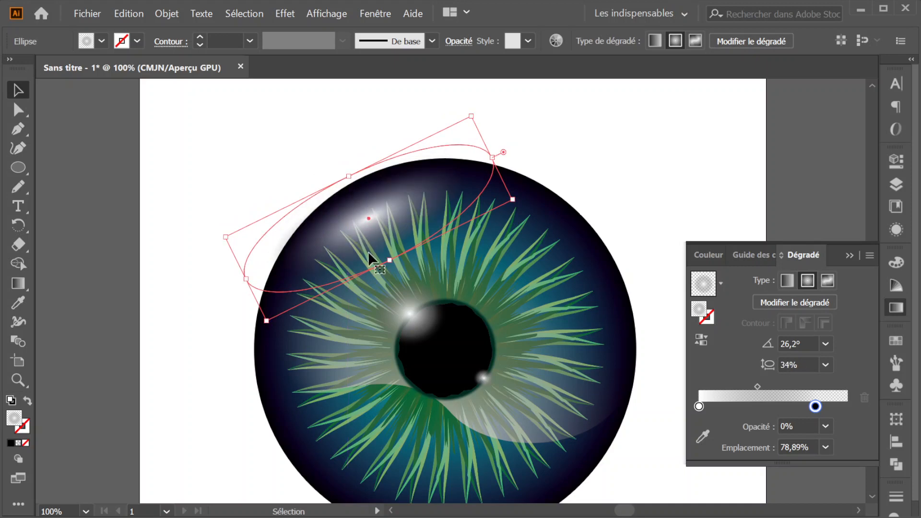
left_click_drag(390, 262, 401, 279)
left_click(649, 134)
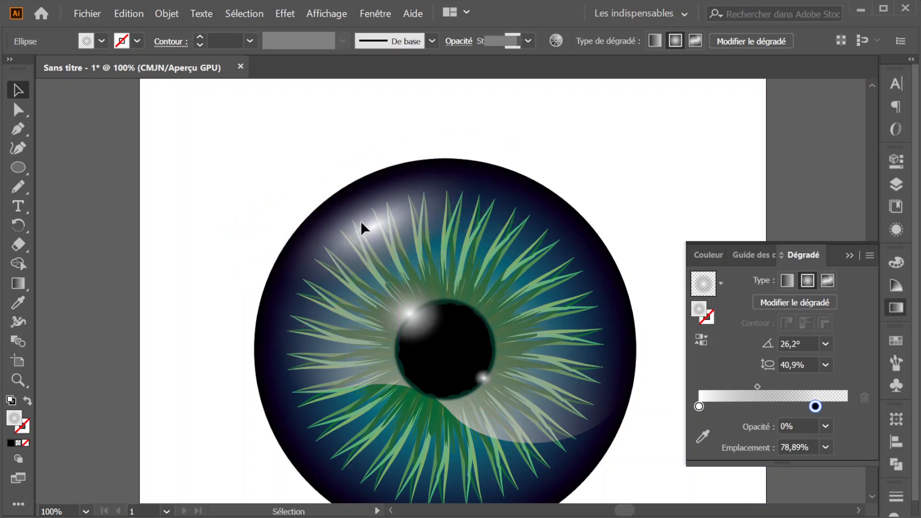
- Place a copy of the rim glow centred below the eye and rotate it nearly horizontal, to about 2.6°
key("ctrl+minus")
key("ctrl+minus")
key("ctrl+minus")
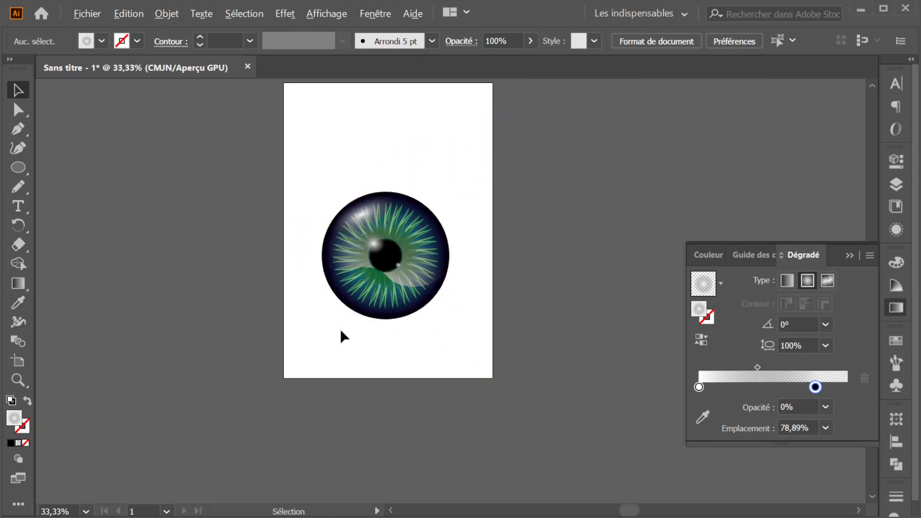
scroll(340, 329, "up", 2)
scroll(431, 304, "up", 4)
scroll(431, 304, "down", 2)
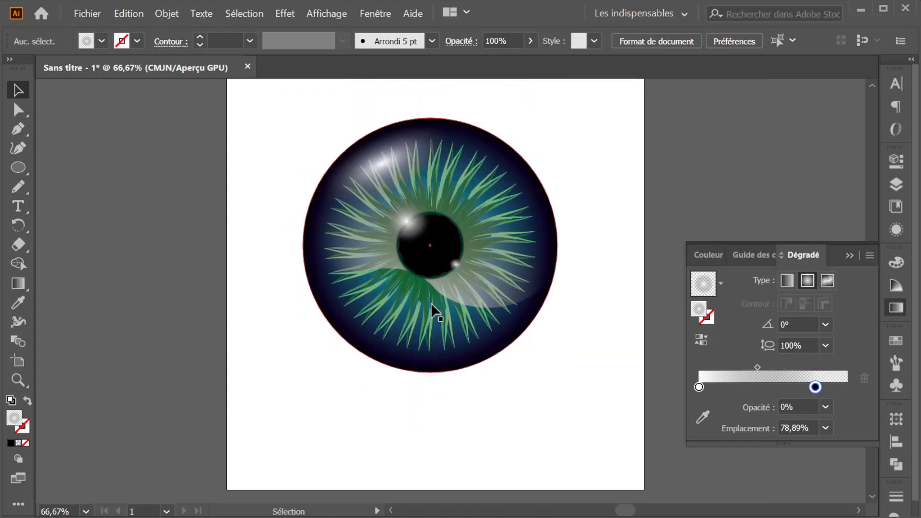
left_click(390, 165)
left_click_drag(390, 159, 427, 429)
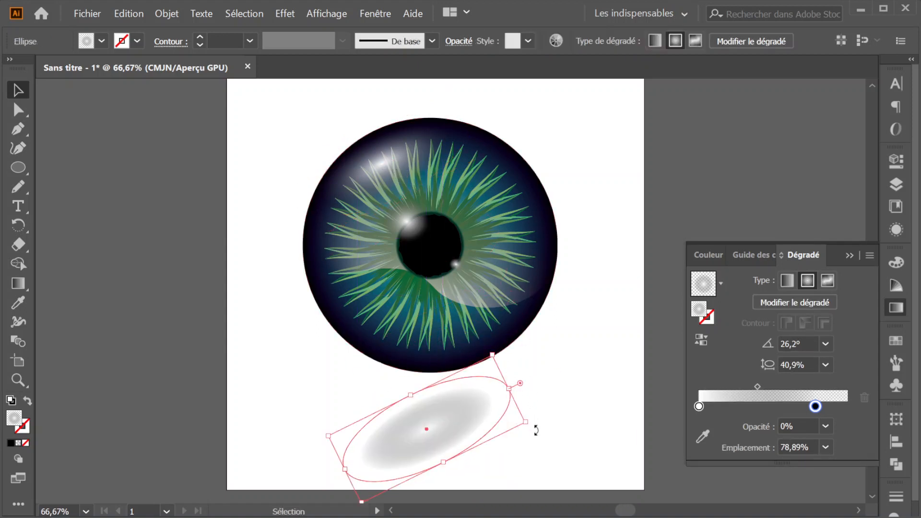
left_click_drag(531, 421, 533, 463)
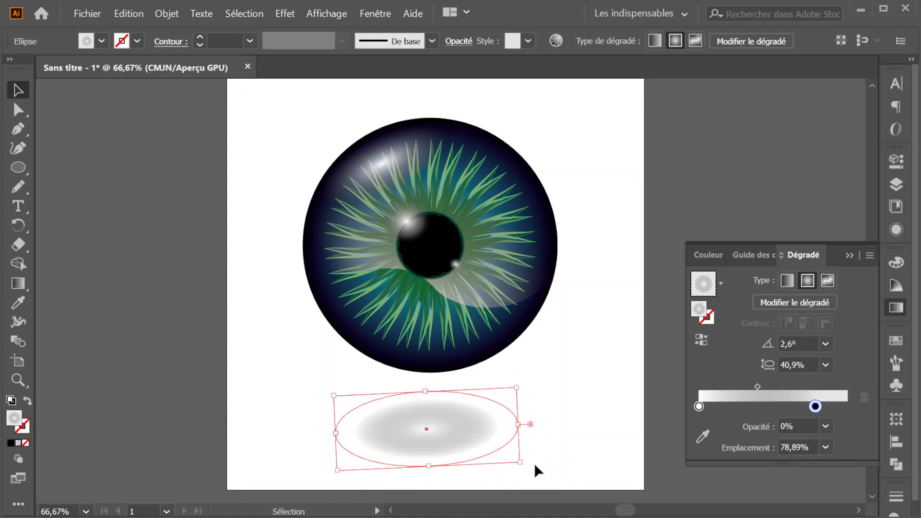
left_click_drag(465, 425, 471, 419)
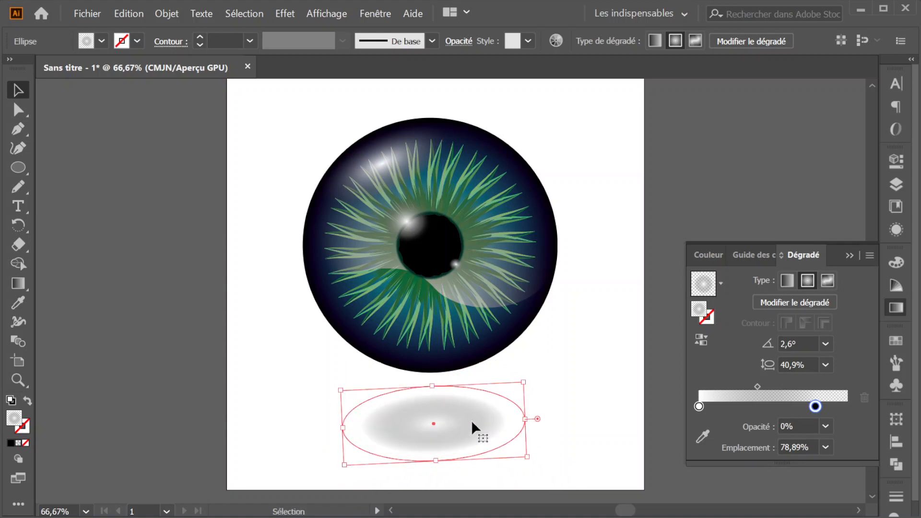
- Reverse the radial gradient of the ellipse below the eye, then set its black stop to 100% opacity and its white stop to 0%
left_click(696, 340)
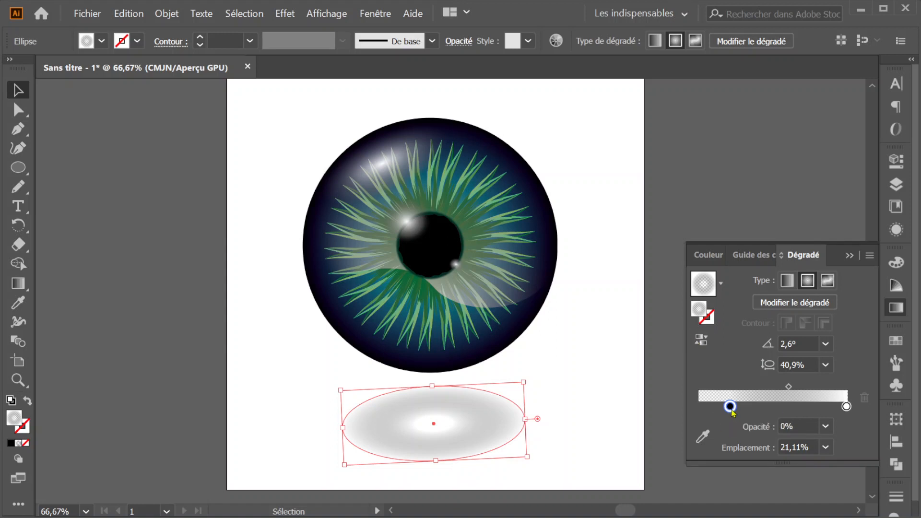
left_click(824, 426)
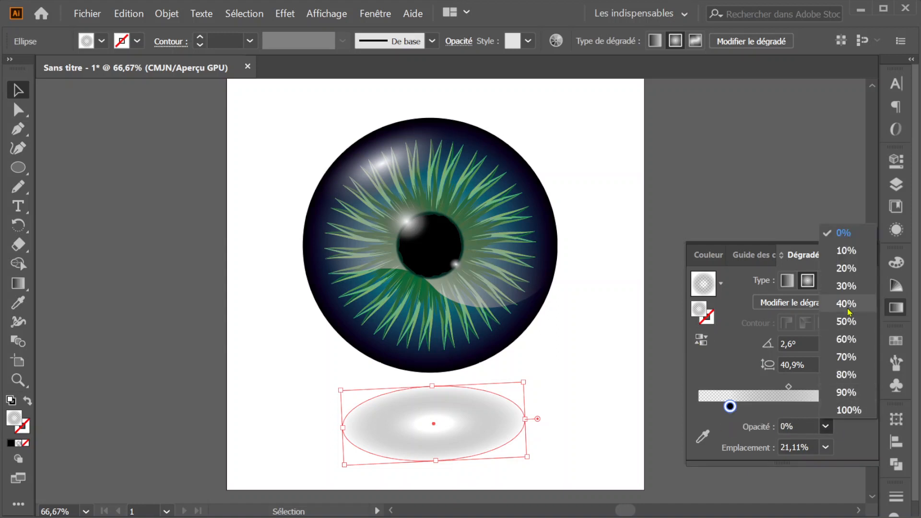
left_click(847, 409)
left_click(846, 406)
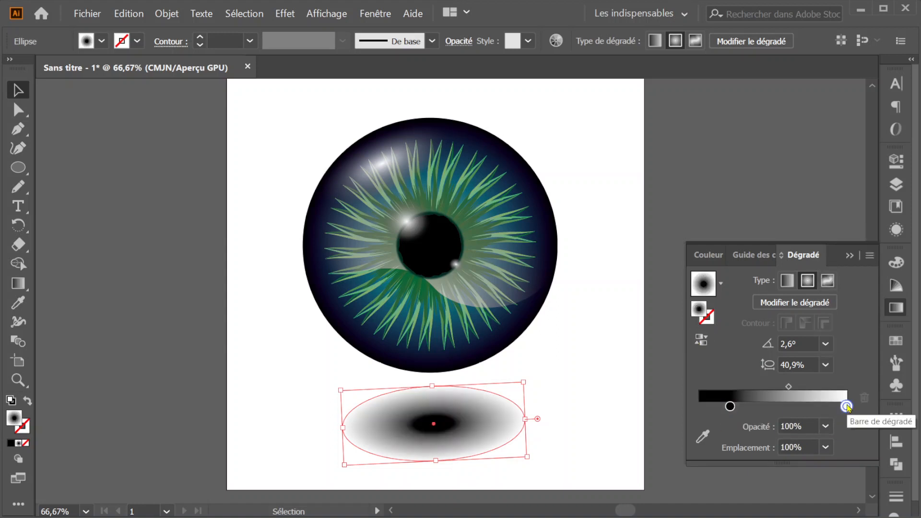
left_click(825, 426)
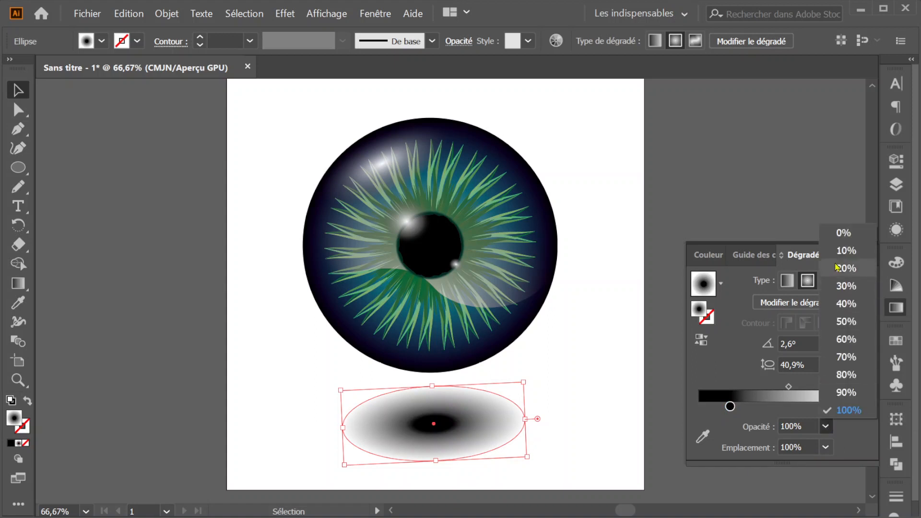
left_click(840, 234)
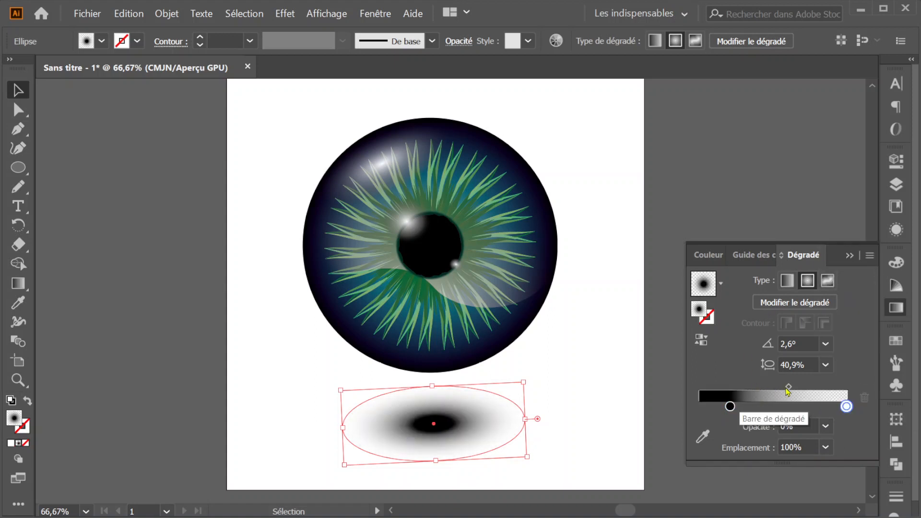
- Move the shadow gradient's black stop to 0% and its midpoint to 67.47% to darken the centre
left_click_drag(729, 407, 699, 406)
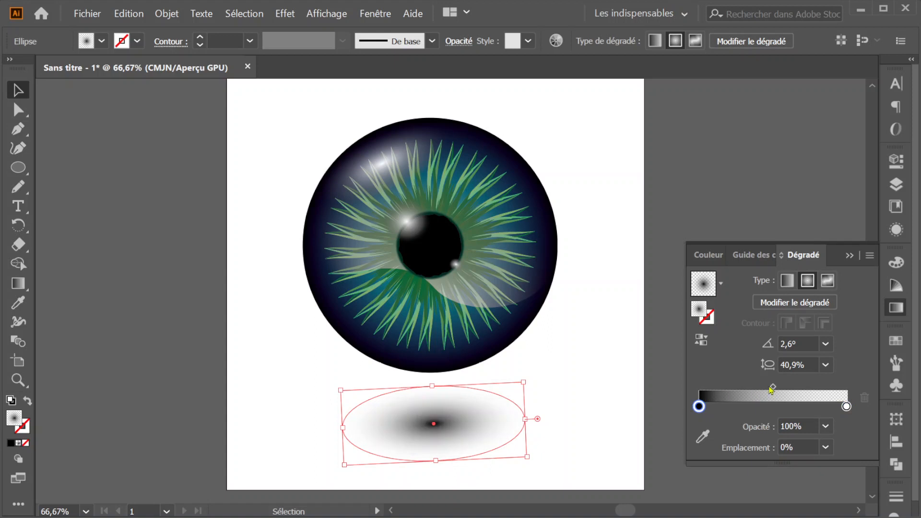
left_click_drag(772, 388, 799, 392)
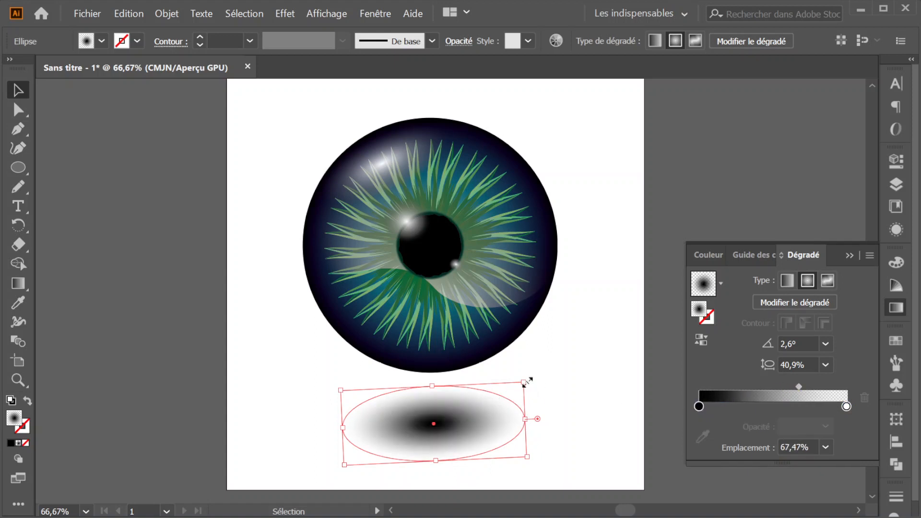
- Level the shadow ellipse to 0° and stretch it on both sides so it extends beyond the eye's width
left_click_drag(531, 380, 540, 381)
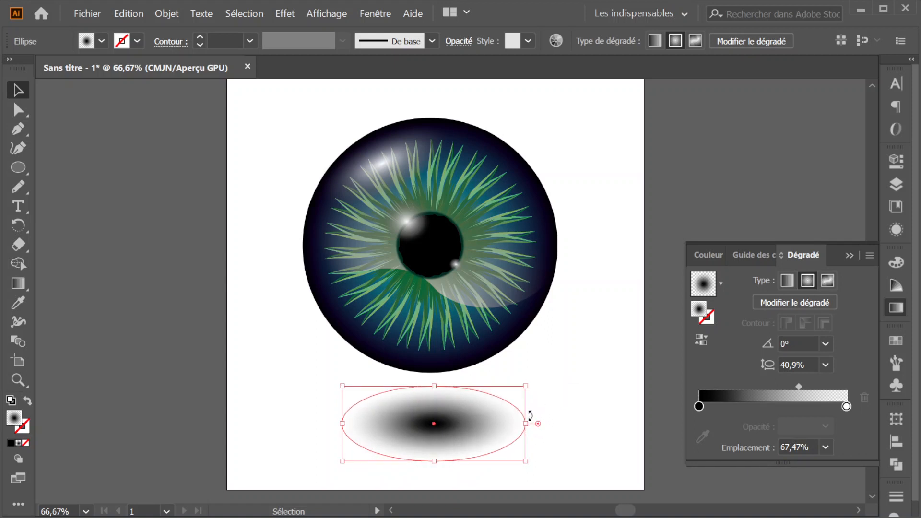
left_click_drag(526, 423, 598, 423)
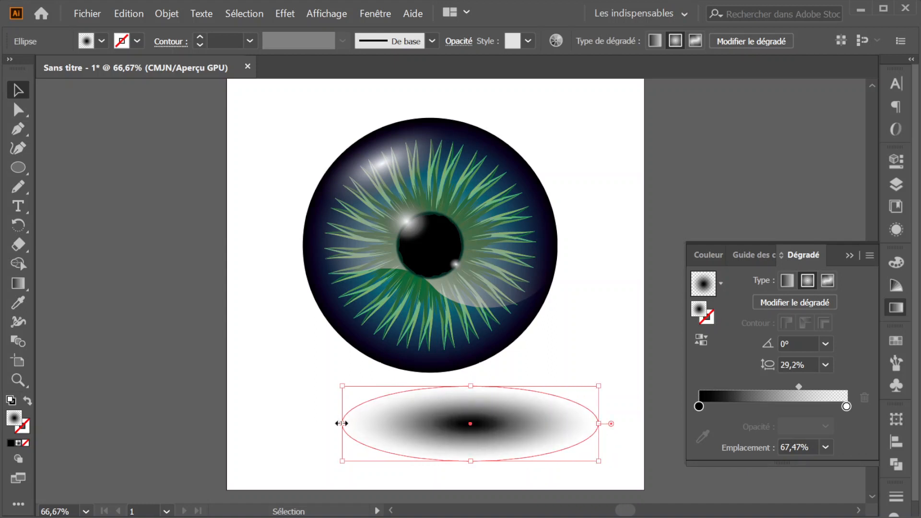
left_click_drag(342, 423, 245, 423)
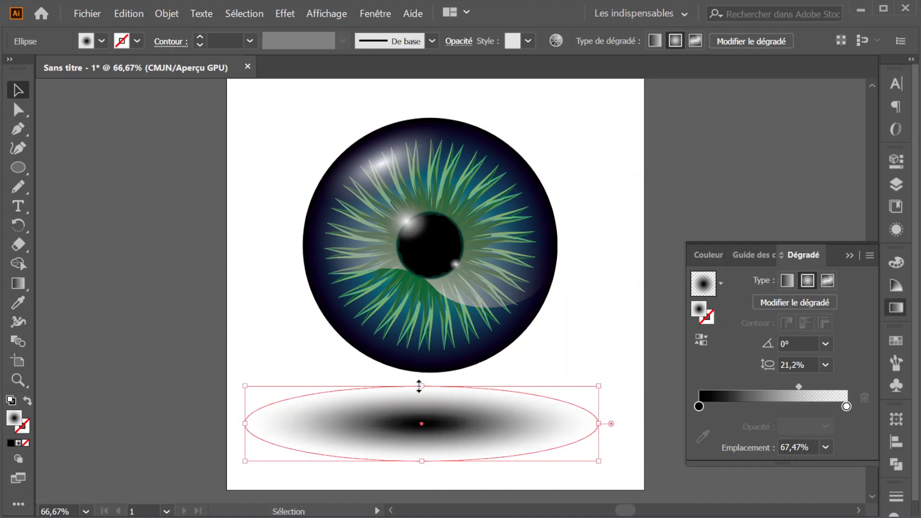
- Make the shadow ellipse taller and centre it directly beneath the eye, its upper edge touching the eye's lower edge
left_click_drag(419, 386, 420, 365)
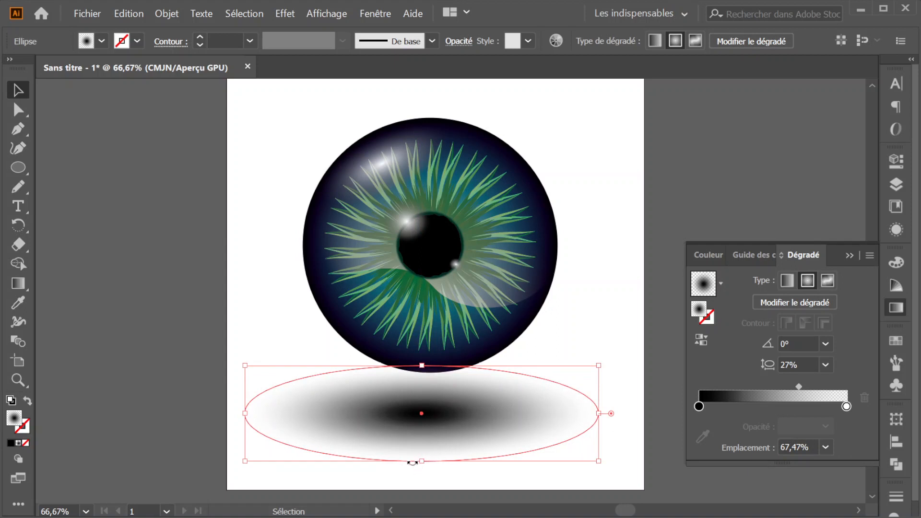
left_click_drag(412, 461, 421, 480)
left_click_drag(452, 434, 462, 430)
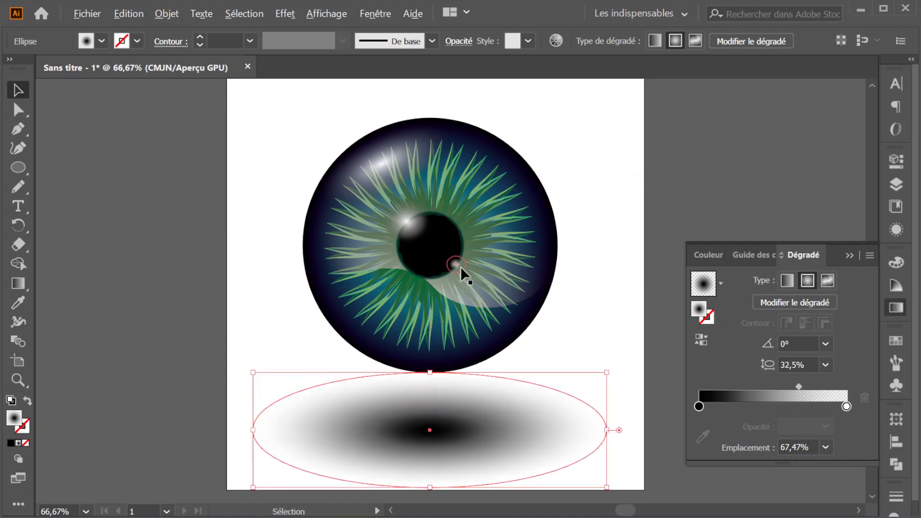
- Scale the whole eye together with its shadow down to about half size, towards the lower left of the artboard
scroll(461, 268, "down", 2)
key("ctrl+shift+a")
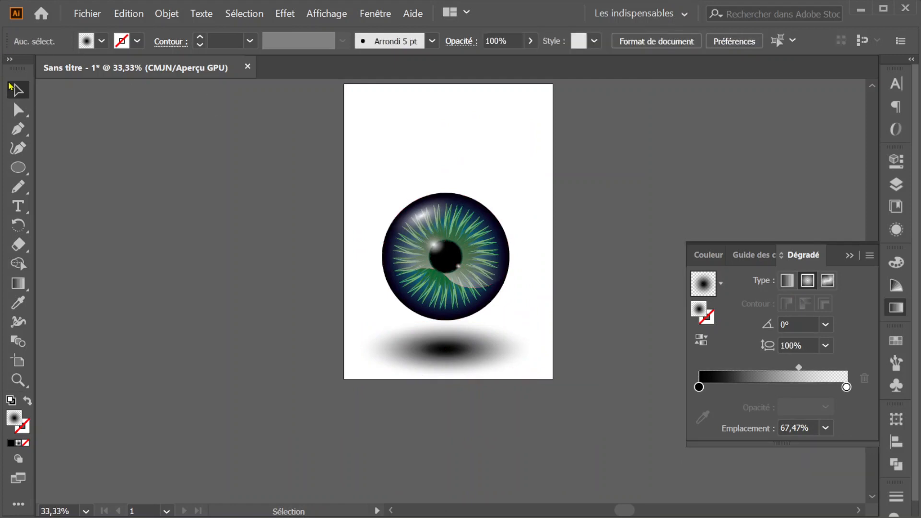
left_click_drag(359, 177, 502, 287)
key("ctrl+shift+a")
scroll(499, 232, "up", 2)
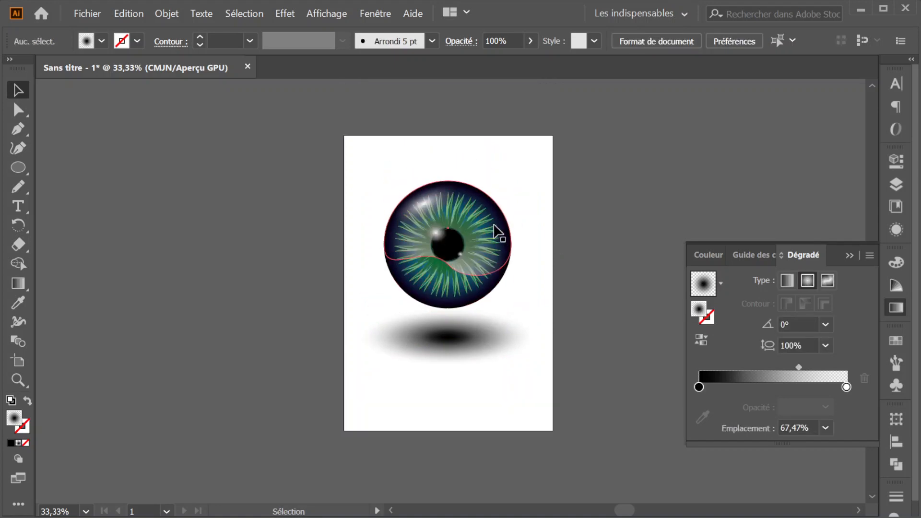
scroll(497, 232, "up", 1)
left_click_drag(306, 142, 536, 413)
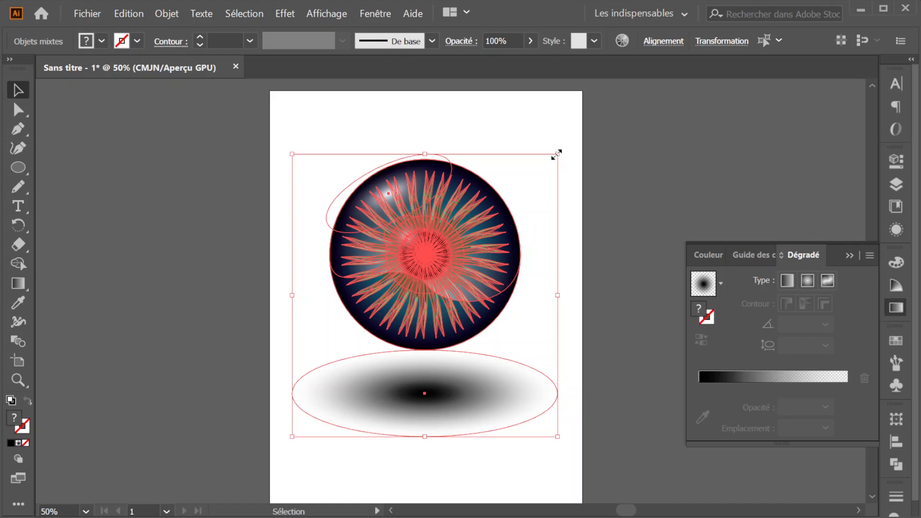
left_click_drag(556, 153, 433, 276)
left_click(474, 309)
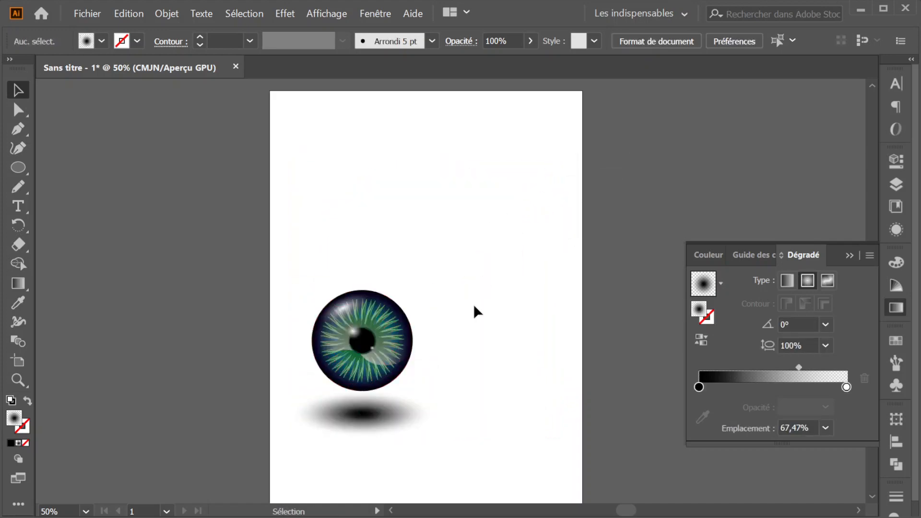
- Unlock the layer Calque 2 and make it visible to show the original reference eye
left_click(899, 187)
left_click(697, 169)
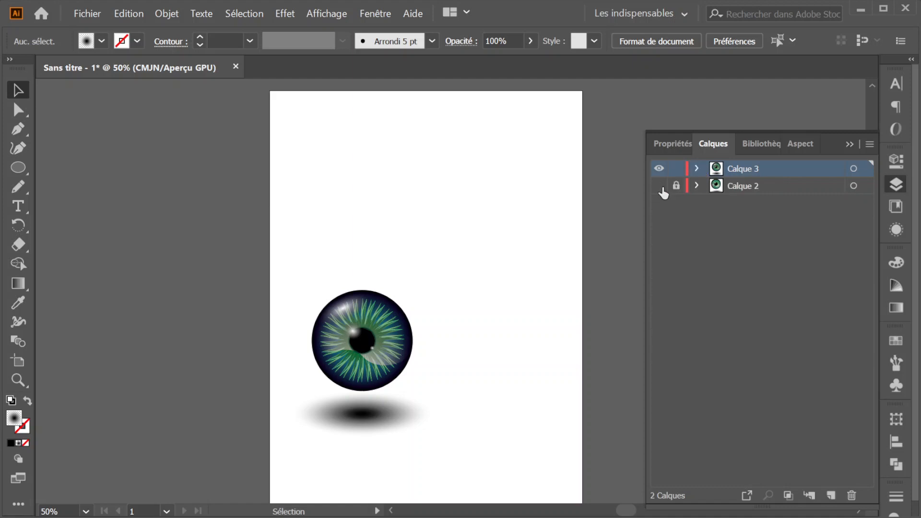
left_click(676, 186)
left_click(659, 187)
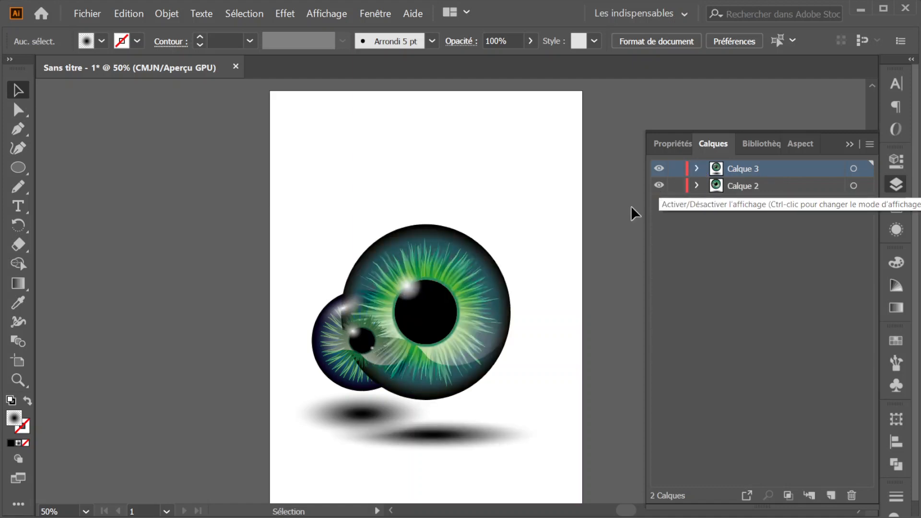
- Scale all the artwork on Calque 2 to about half size and place it beside the new eye, on its right
left_click(853, 186)
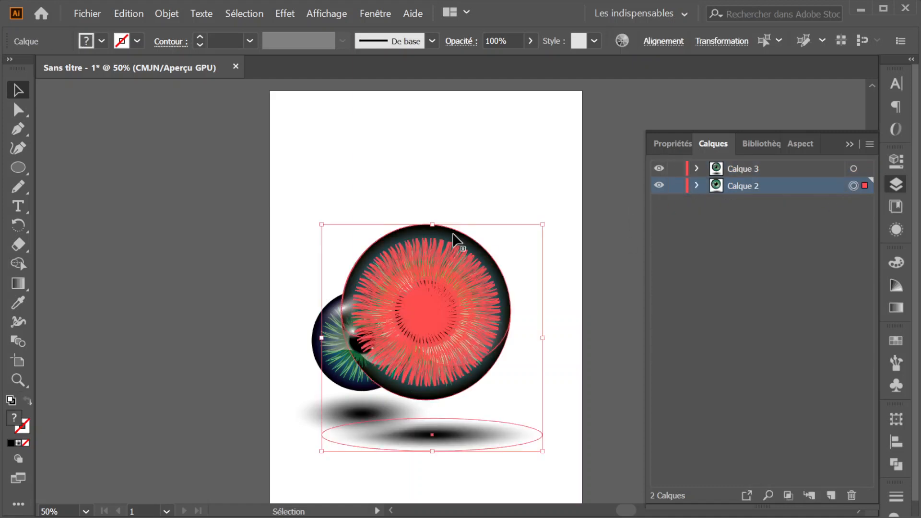
left_click_drag(543, 225, 484, 271)
left_click_drag(441, 332, 482, 342)
left_click(314, 220)
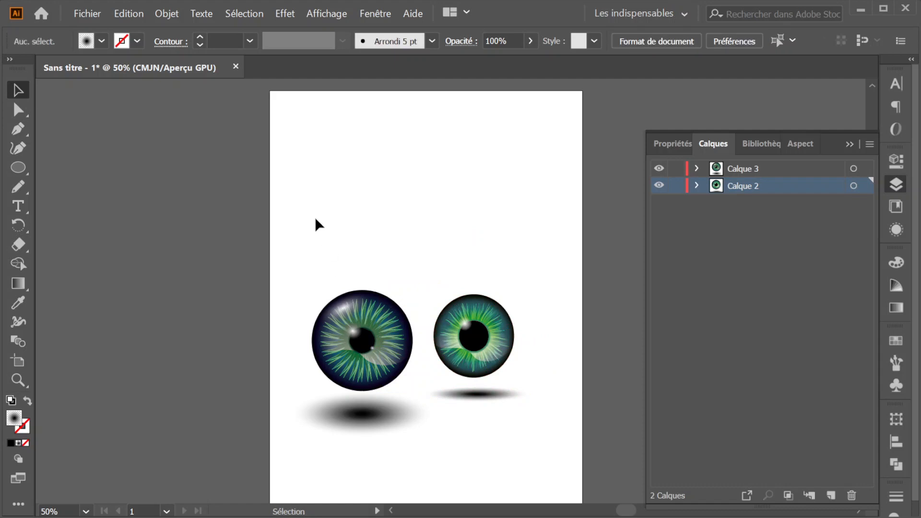
scroll(375, 302, "up", 1)
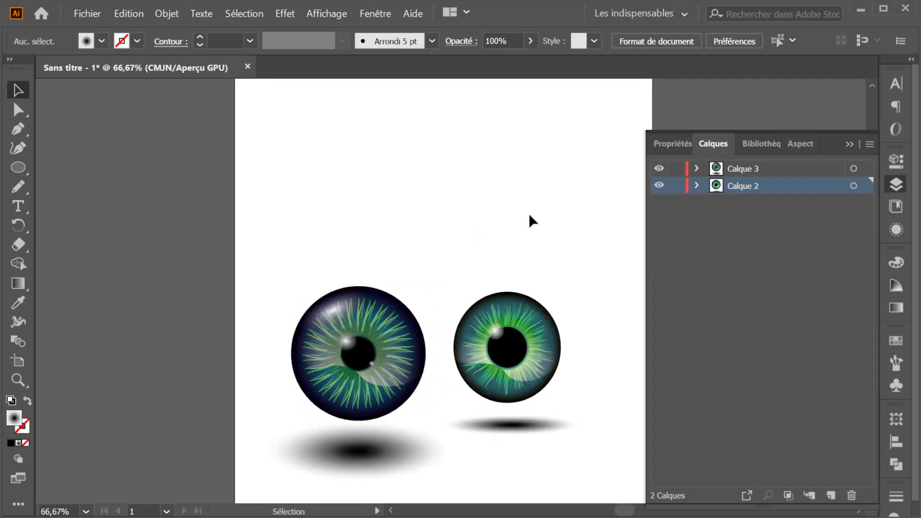